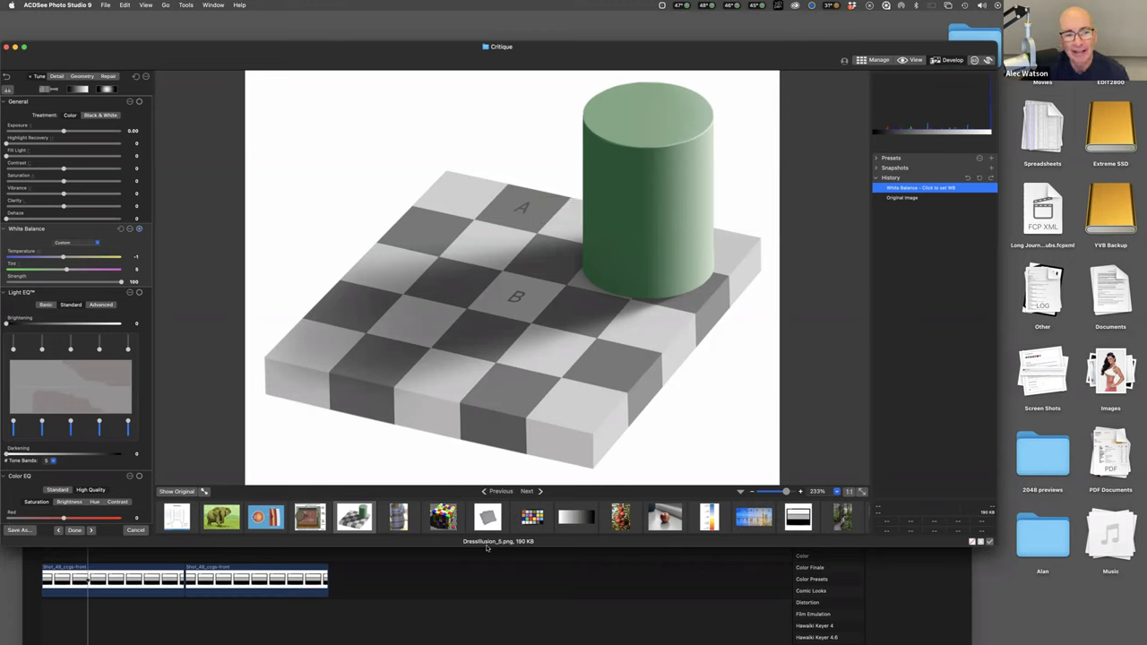
Discard the white balance change on the checkerboard illusion image and bring up the coloured cube illusion image
key("super+w")
left_click(573, 206)
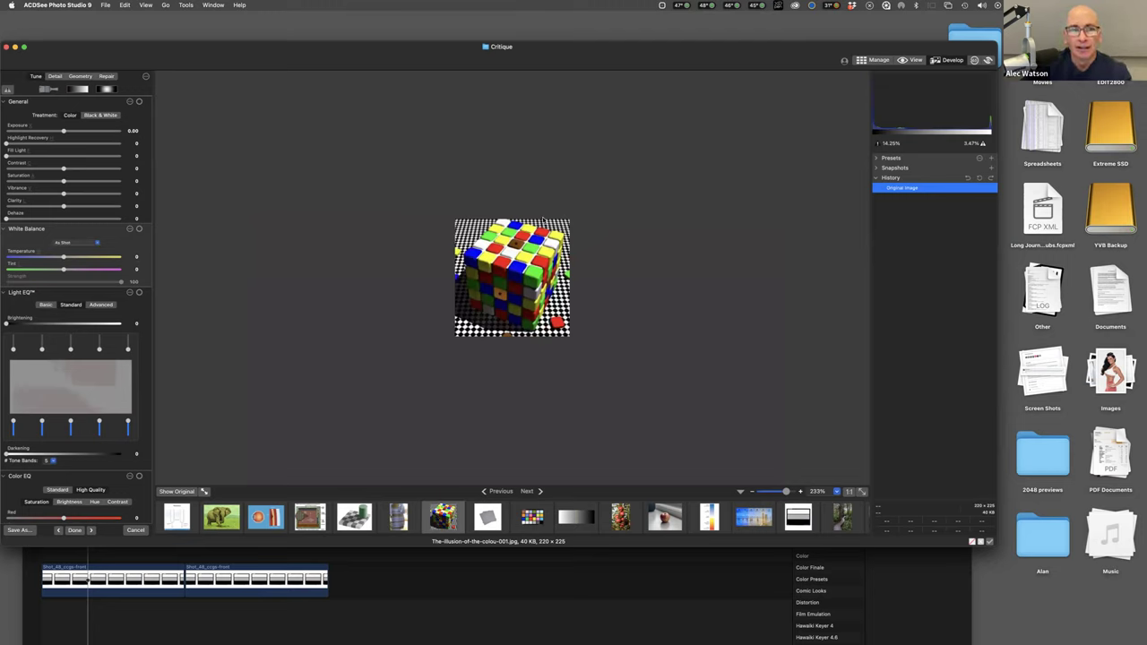
mouse_move(570, 255)
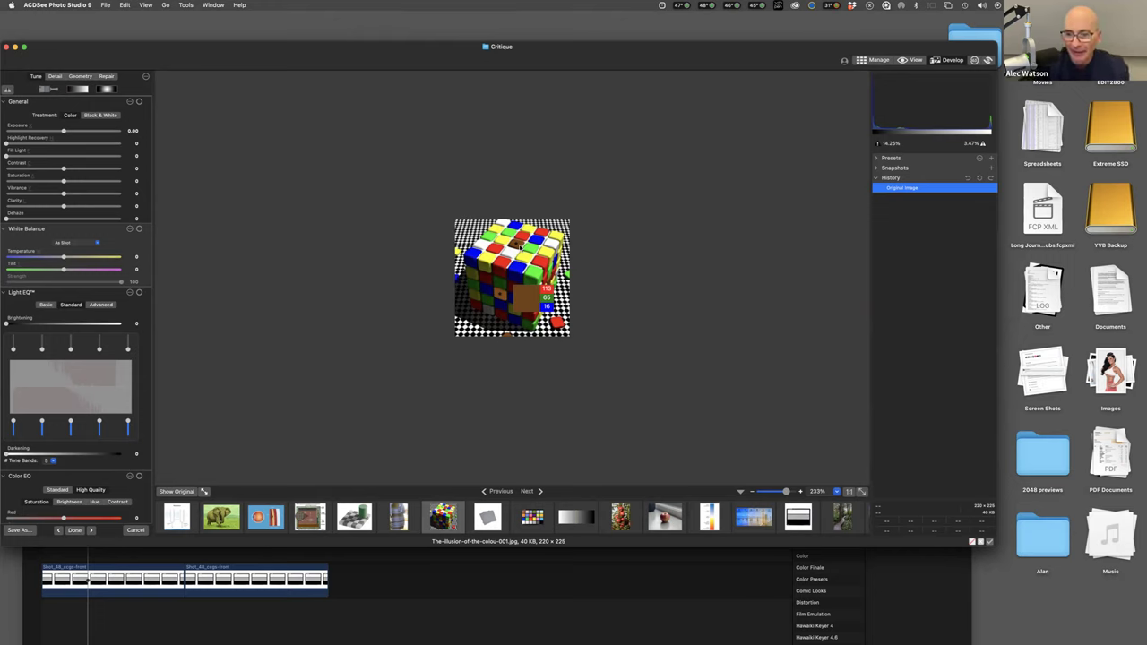
Try setting the white balance by sampling the cube's shaded side and its brown top tile, undoing each attempt
left_click(503, 312)
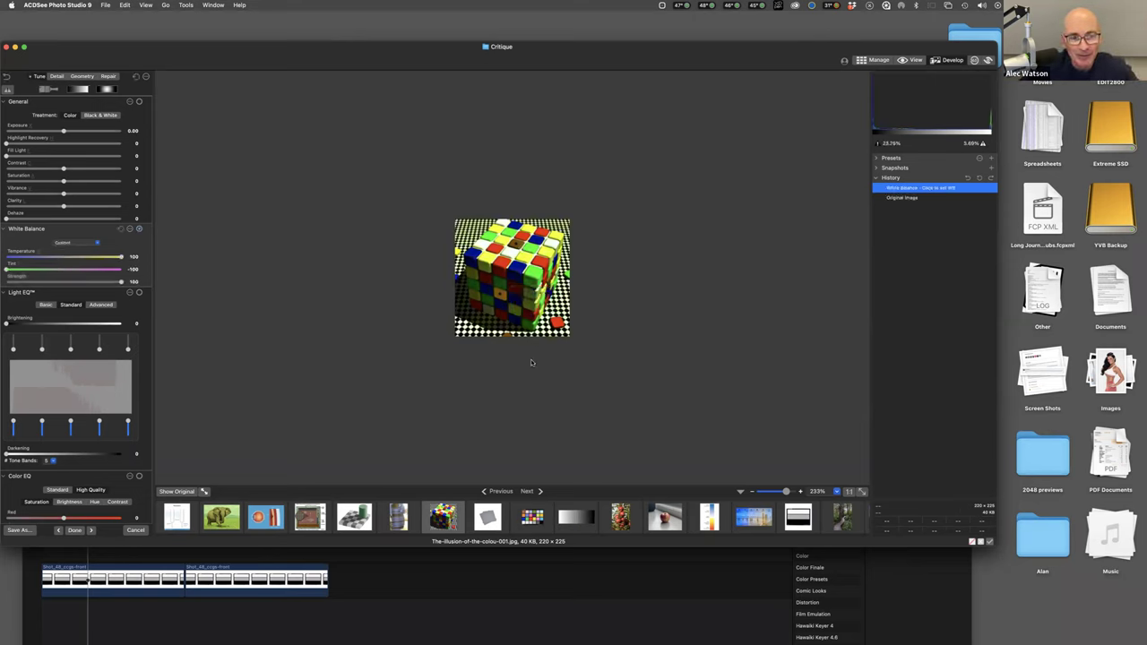
key("super+z")
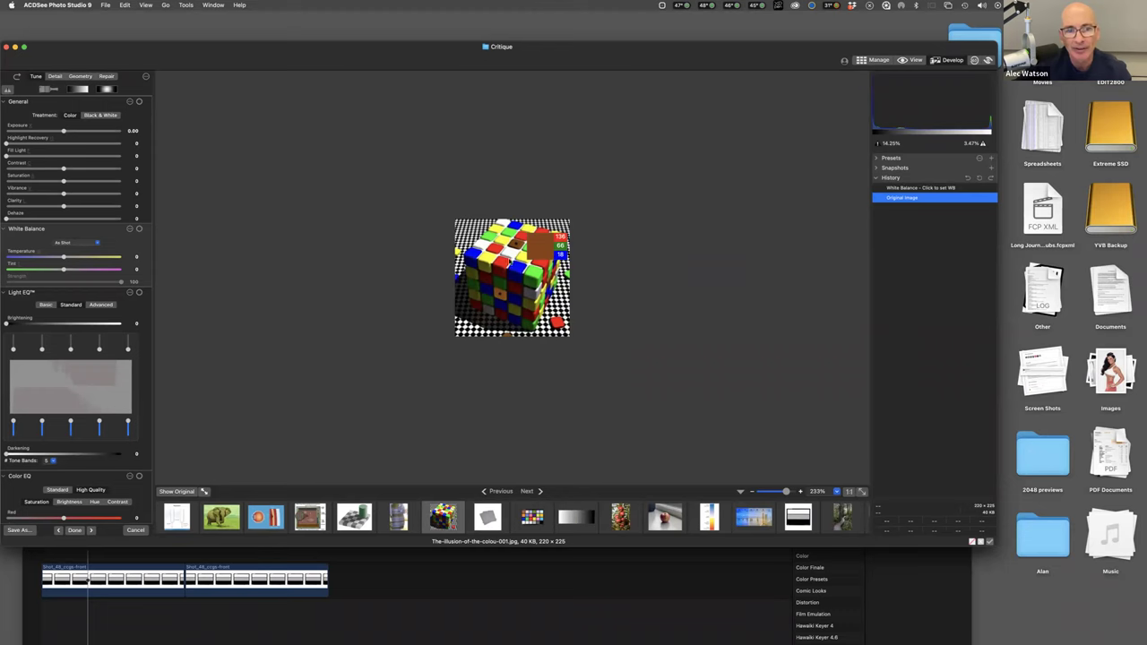
left_click(527, 249)
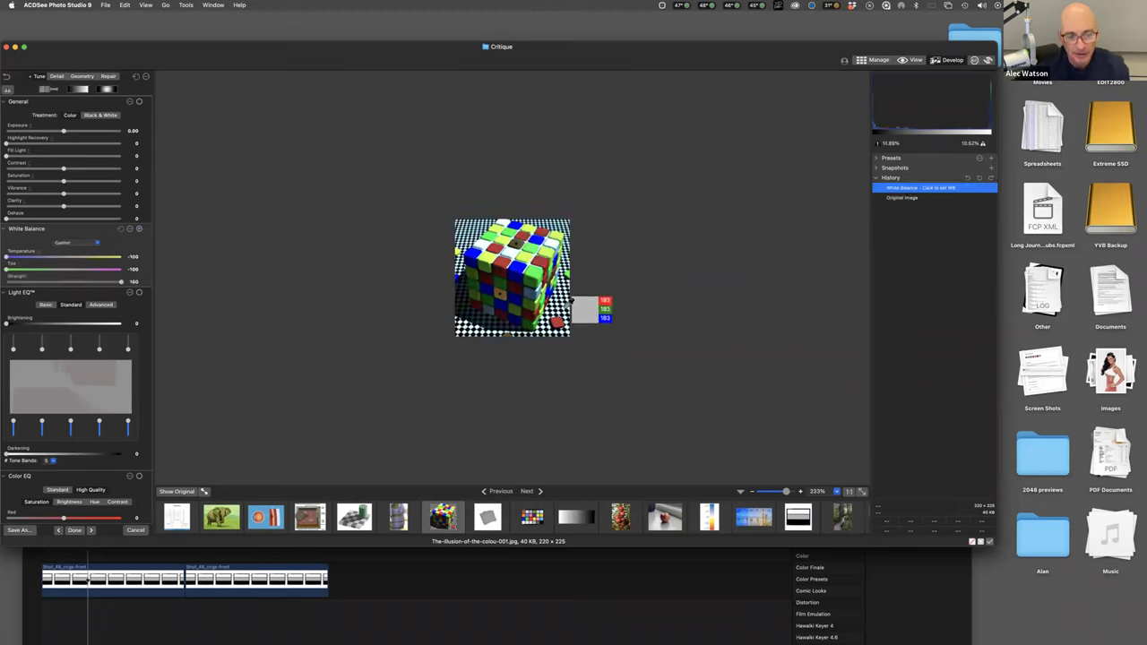
key("super+z")
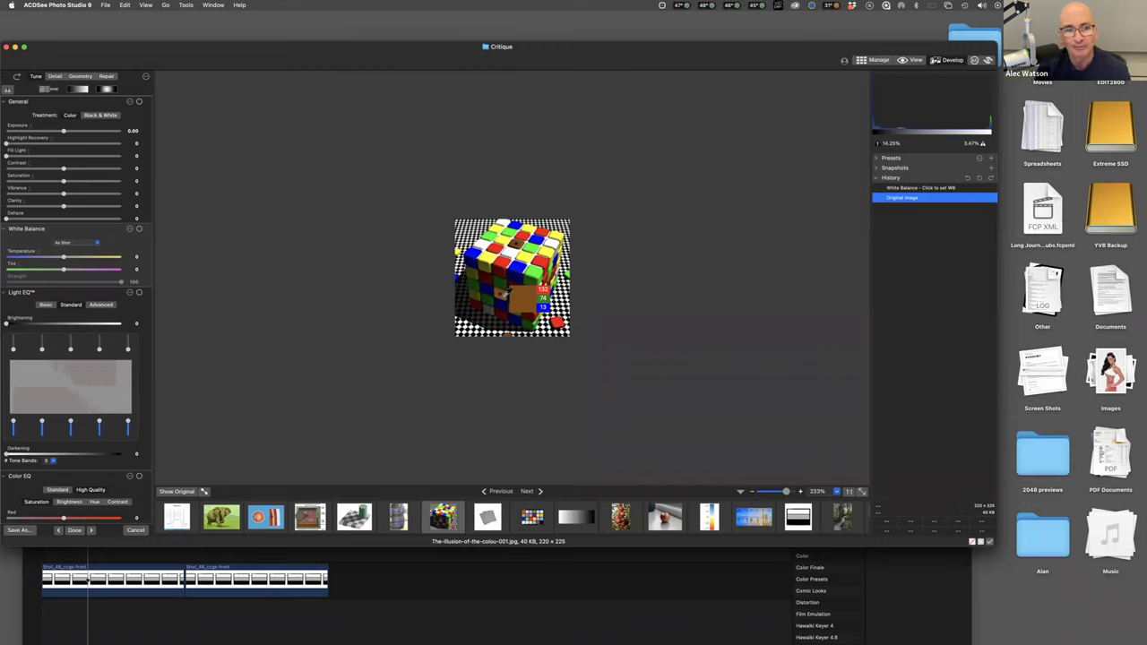
View the striped dress photo and the fovea eye diagram, and return to the dress photo
left_click(398, 524)
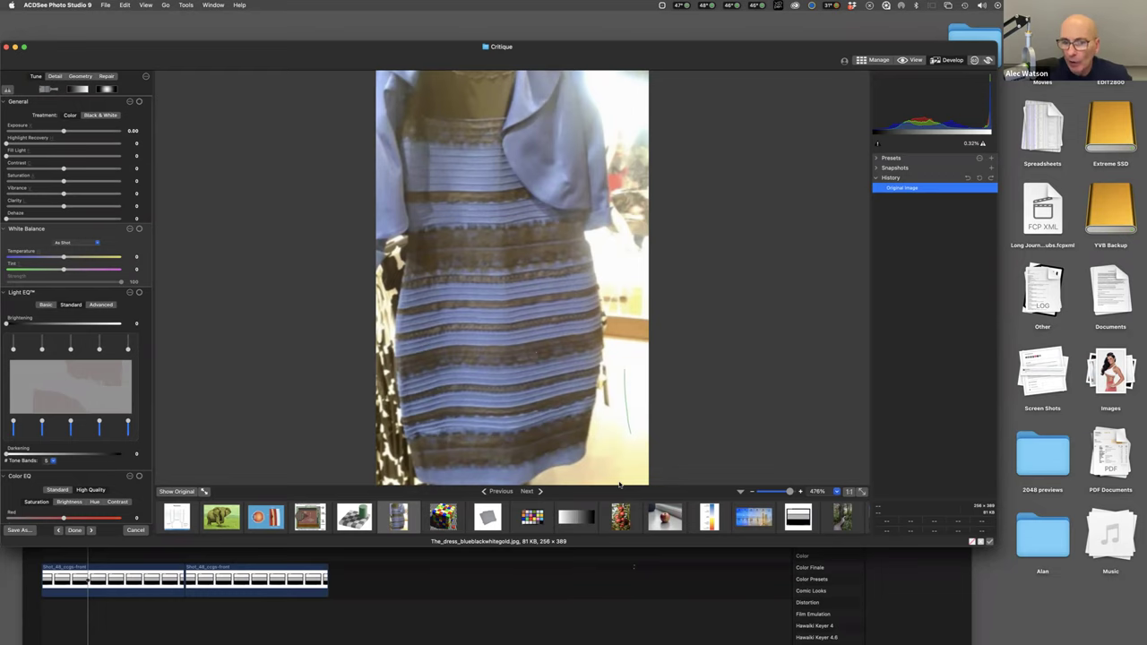
left_click(256, 524)
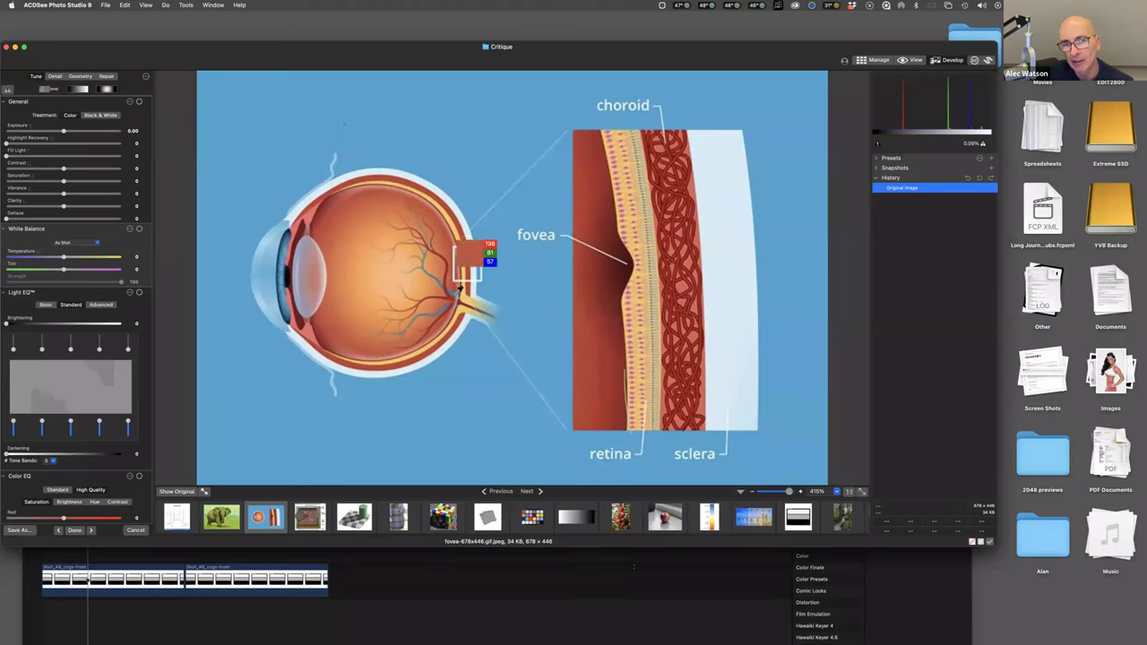
left_click(406, 519)
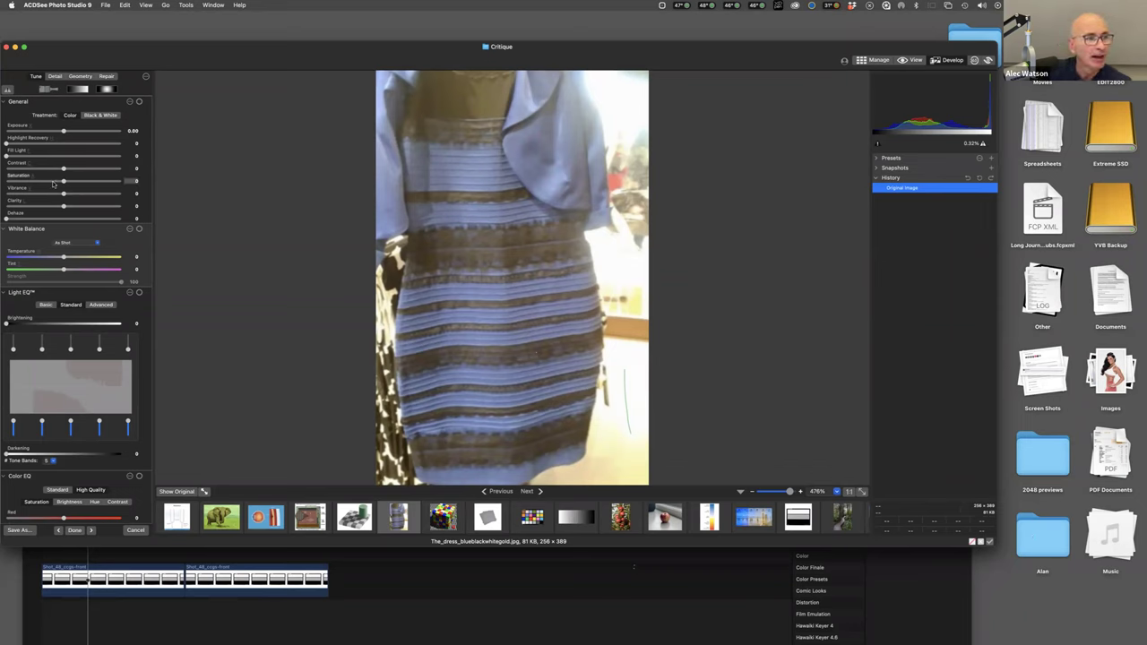
Try the dress photo's saturation at 100, 13 and -1, and discard the changes when leaving the image
left_click_drag(63, 181, 109, 182)
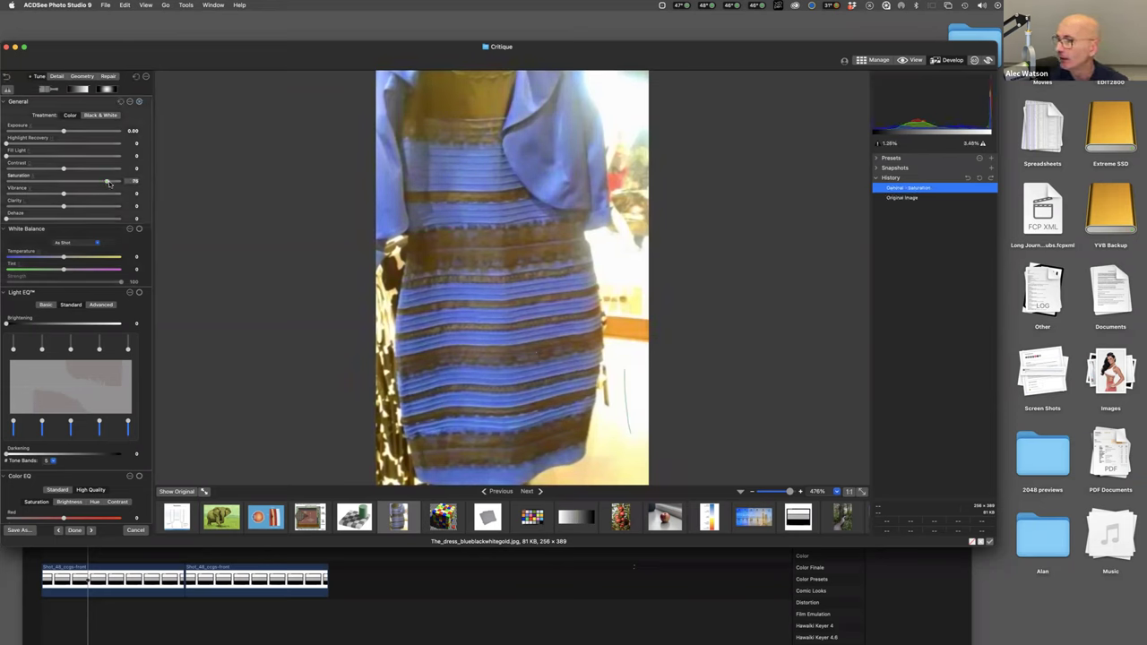
left_click_drag(108, 183, 122, 181)
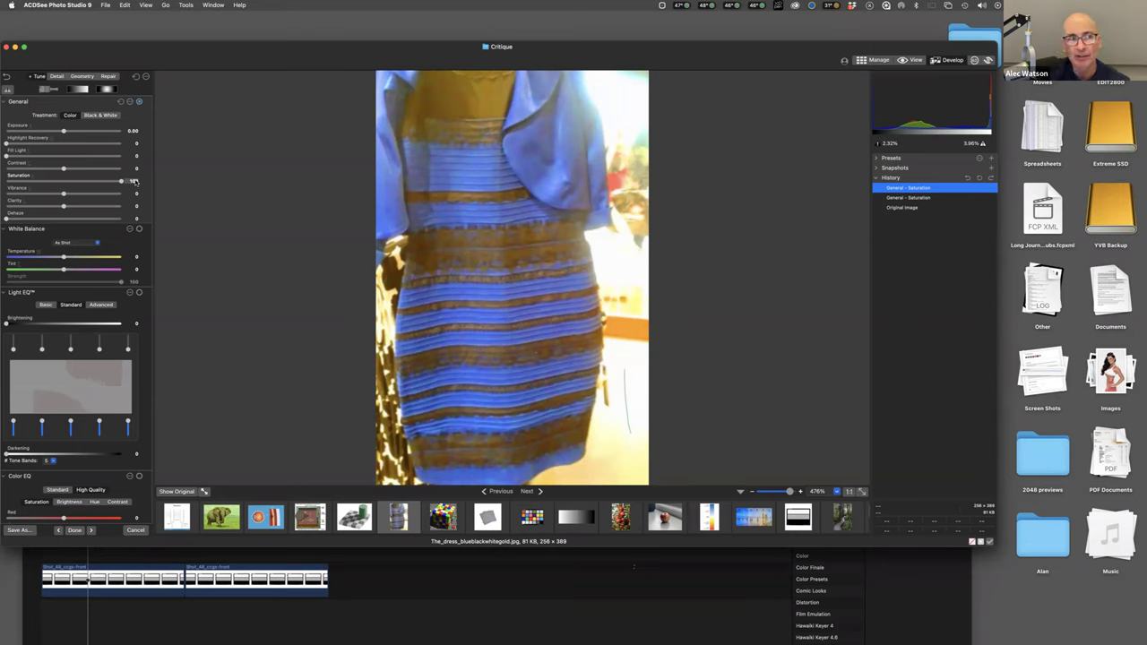
left_click_drag(122, 181, 70, 181)
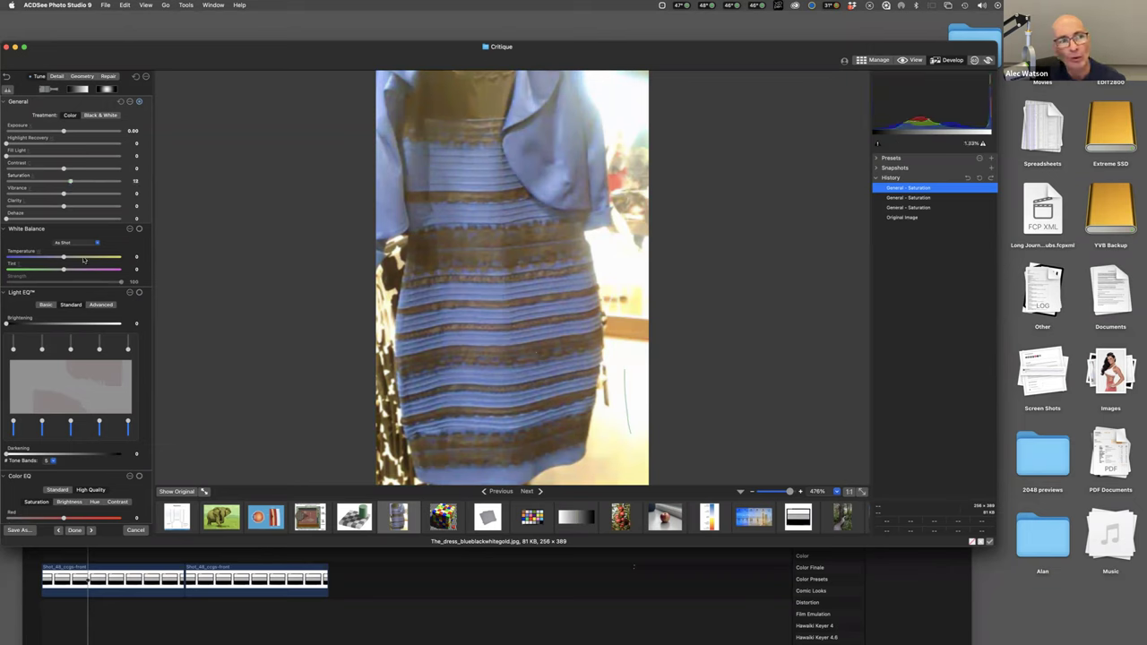
left_click_drag(70, 181, 63, 181)
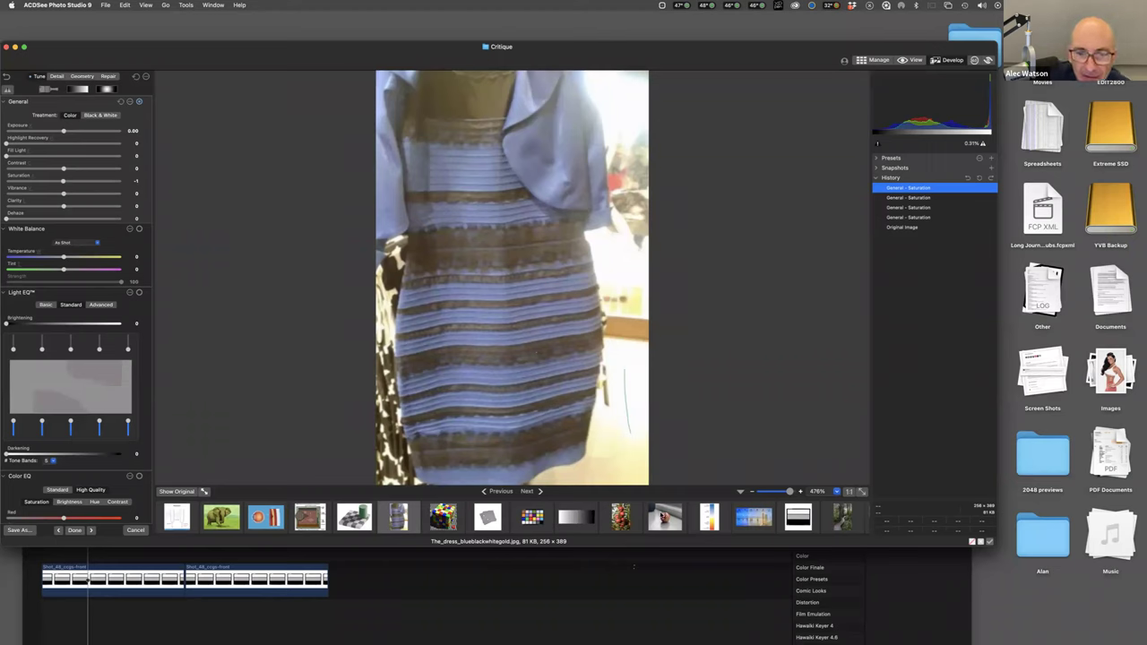
key("Page_Down")
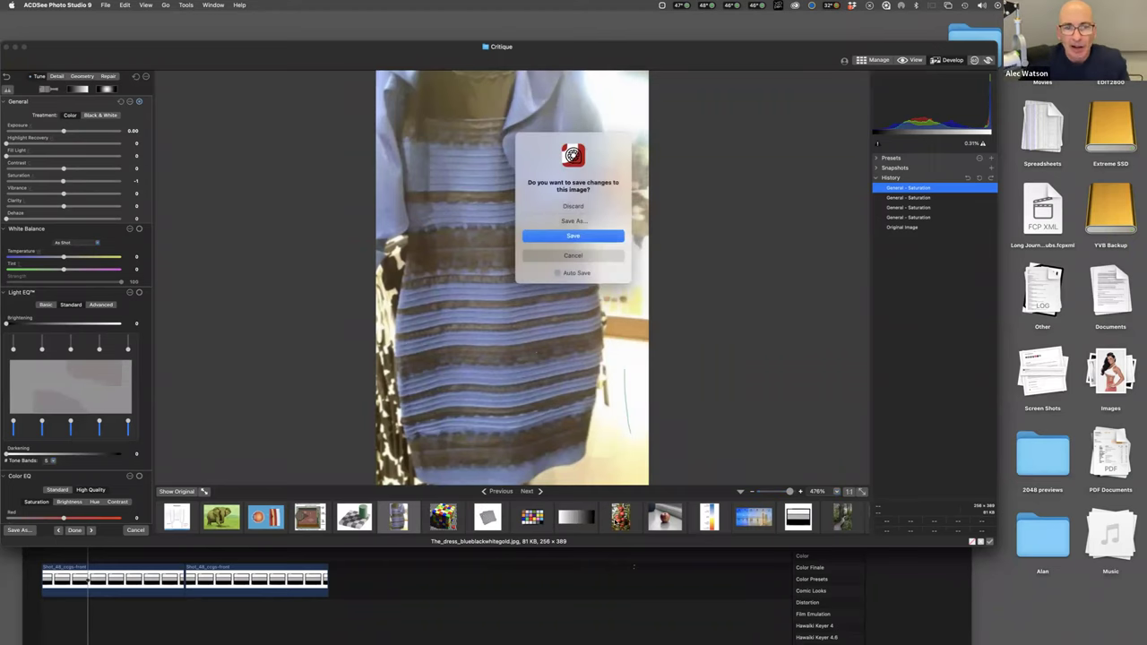
left_click(572, 206)
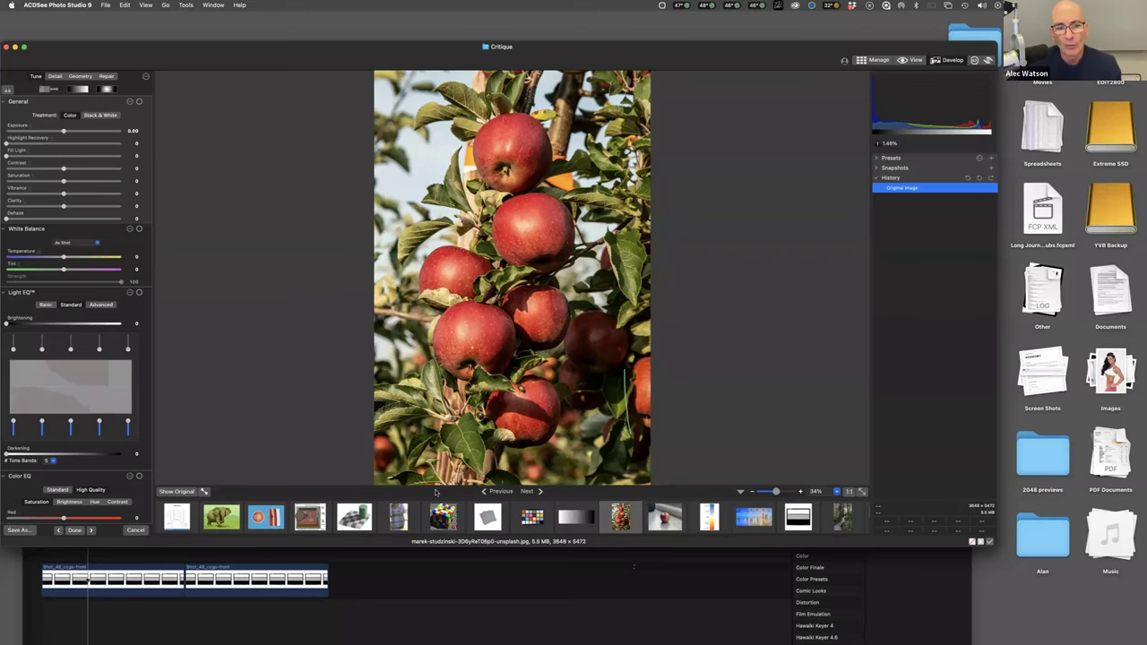
Compare the grey card image with the red apples photo, switching back and forth between them
left_click(478, 515)
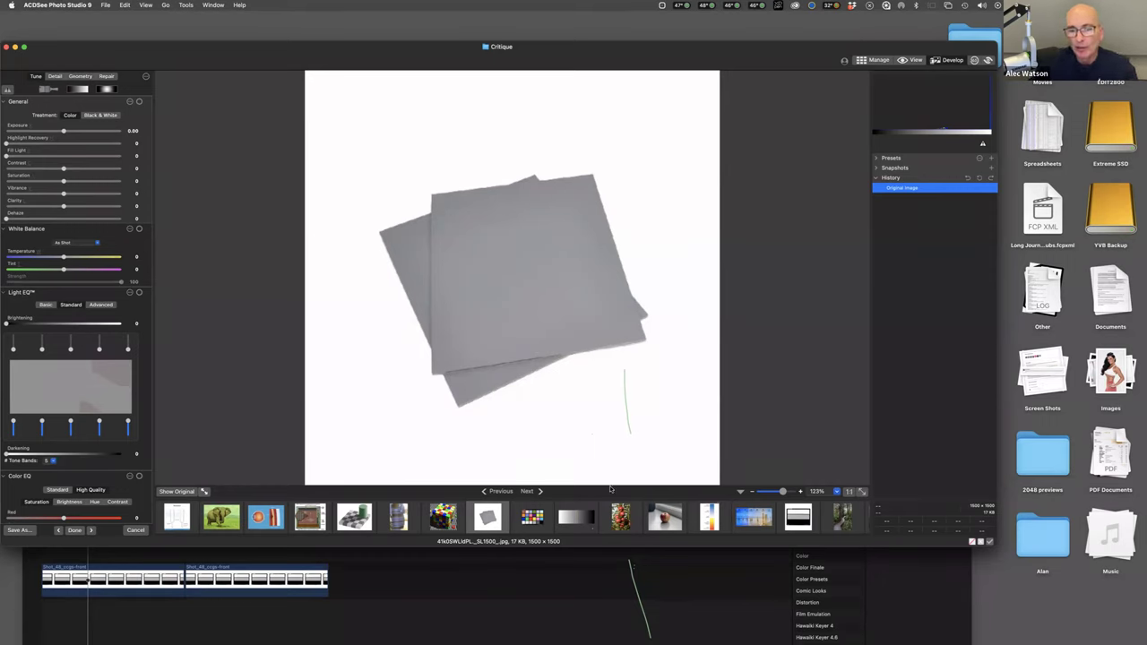
left_click(620, 517)
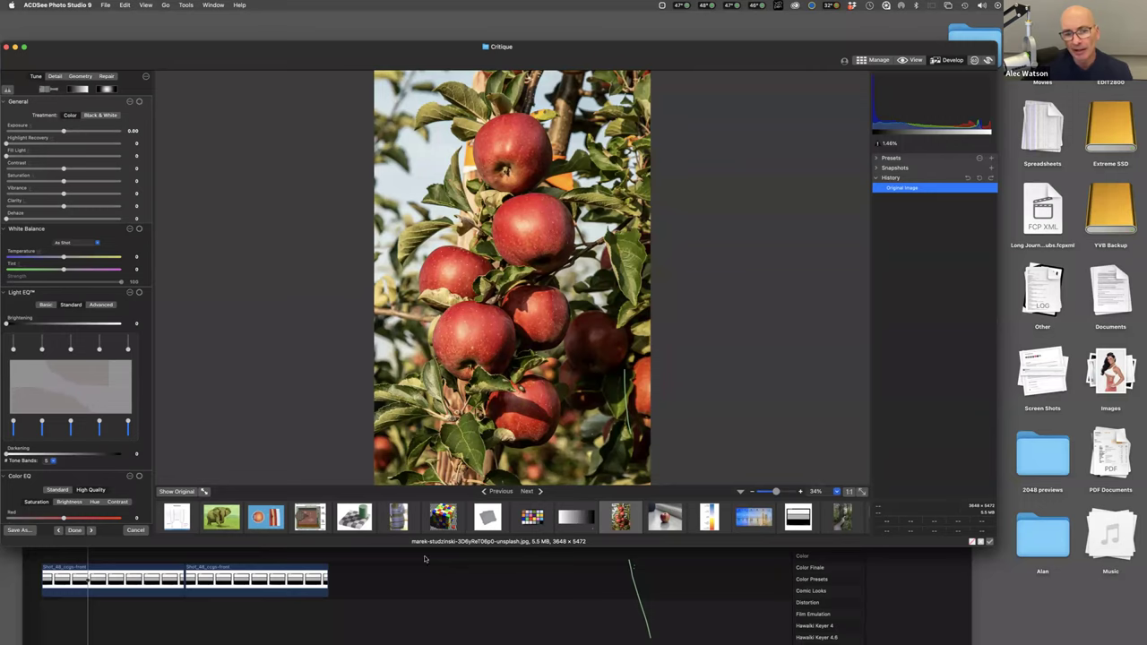
left_click(487, 521)
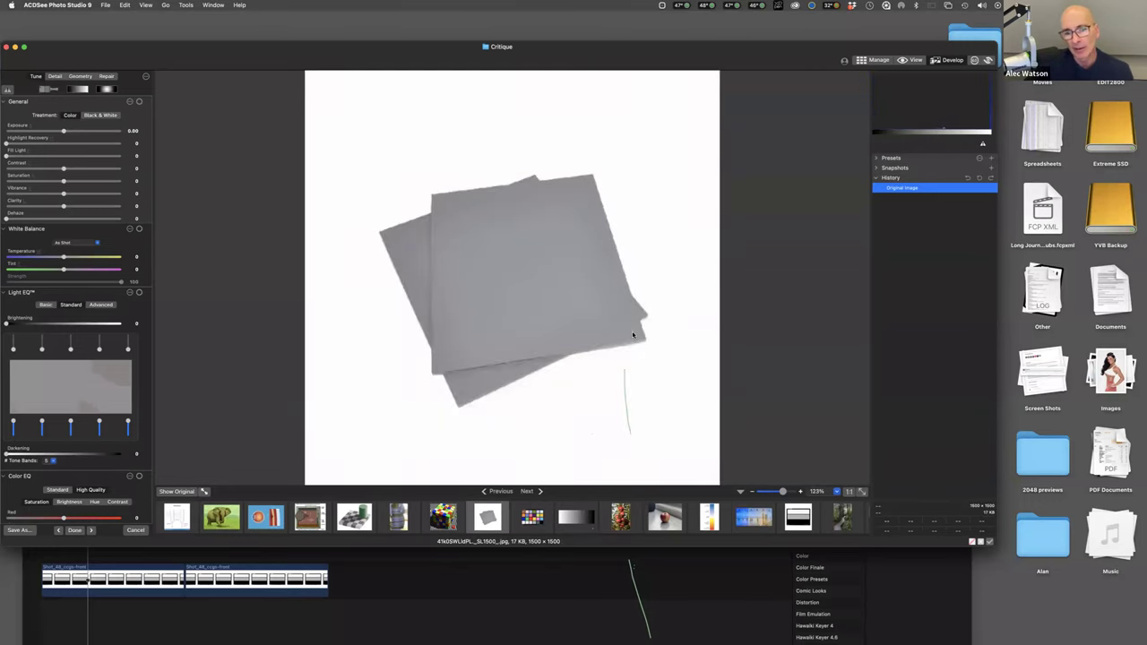
left_click(620, 517)
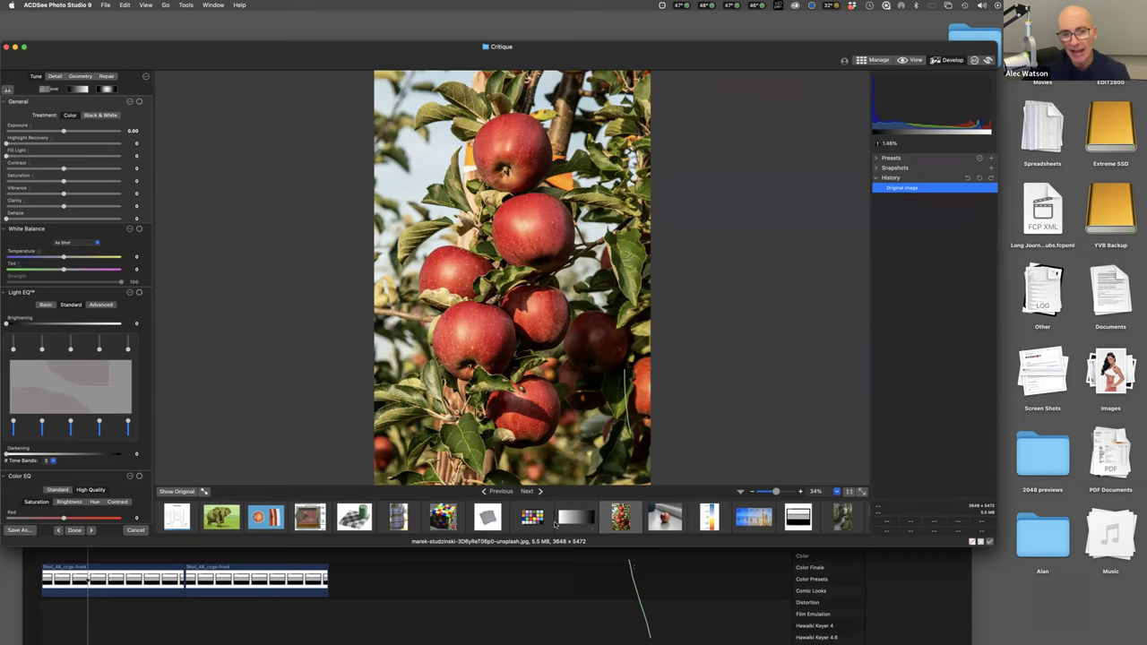
View the ColorChecker Classic chart, the striped dress photo and the coloured cube illusion image
scroll(555, 526, "right", 3)
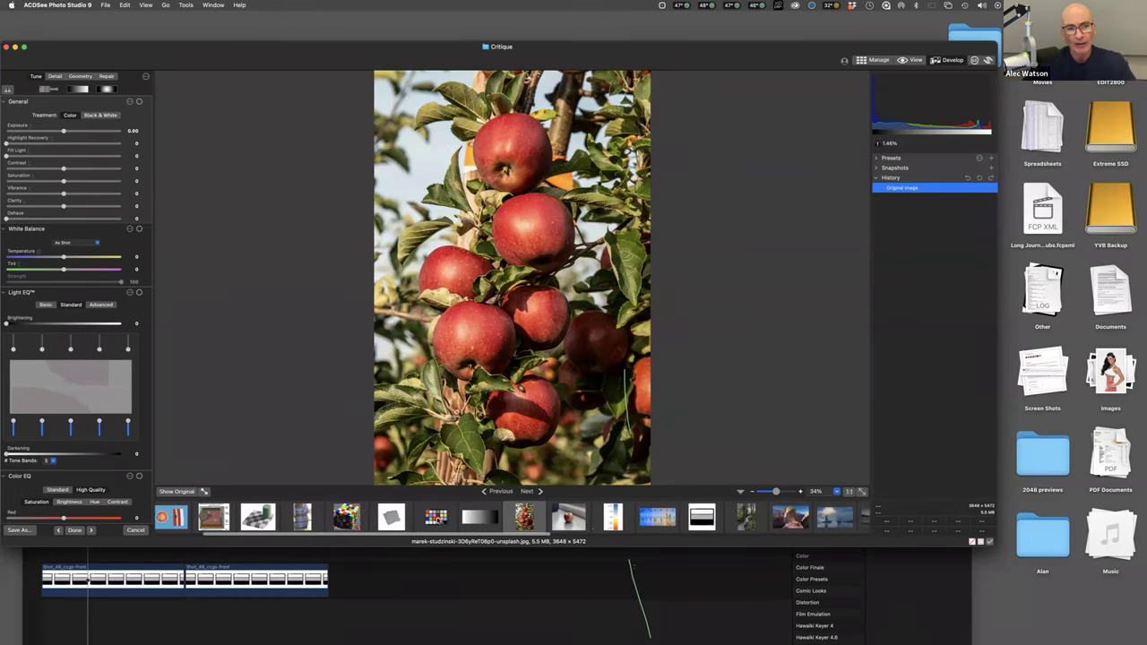
left_click(437, 518)
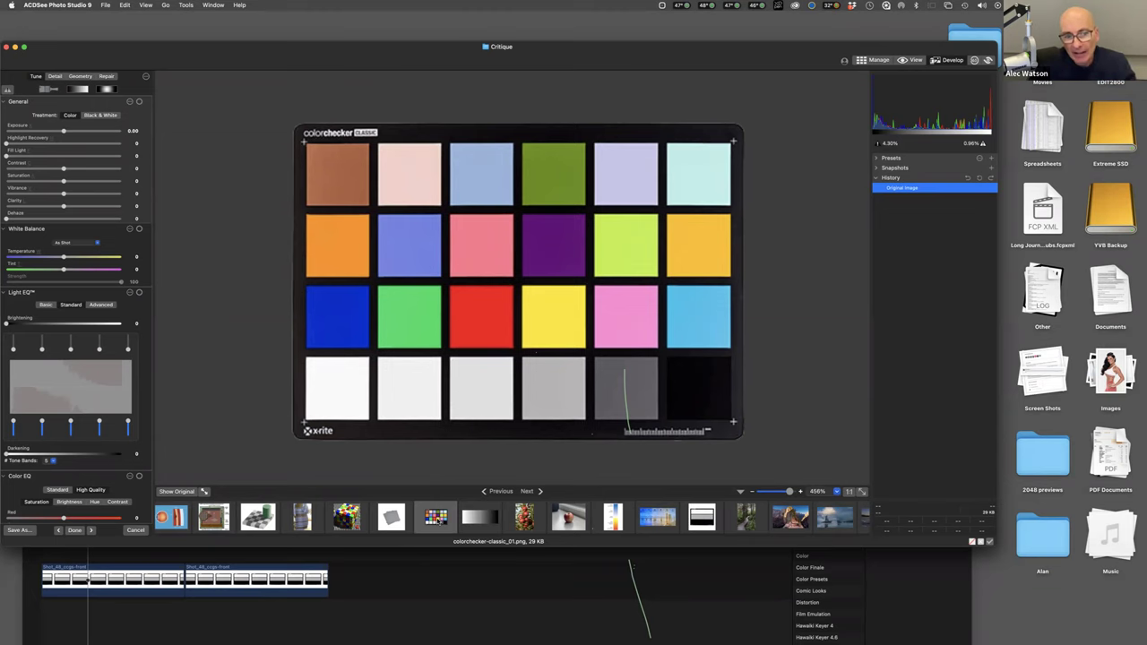
left_click(299, 516)
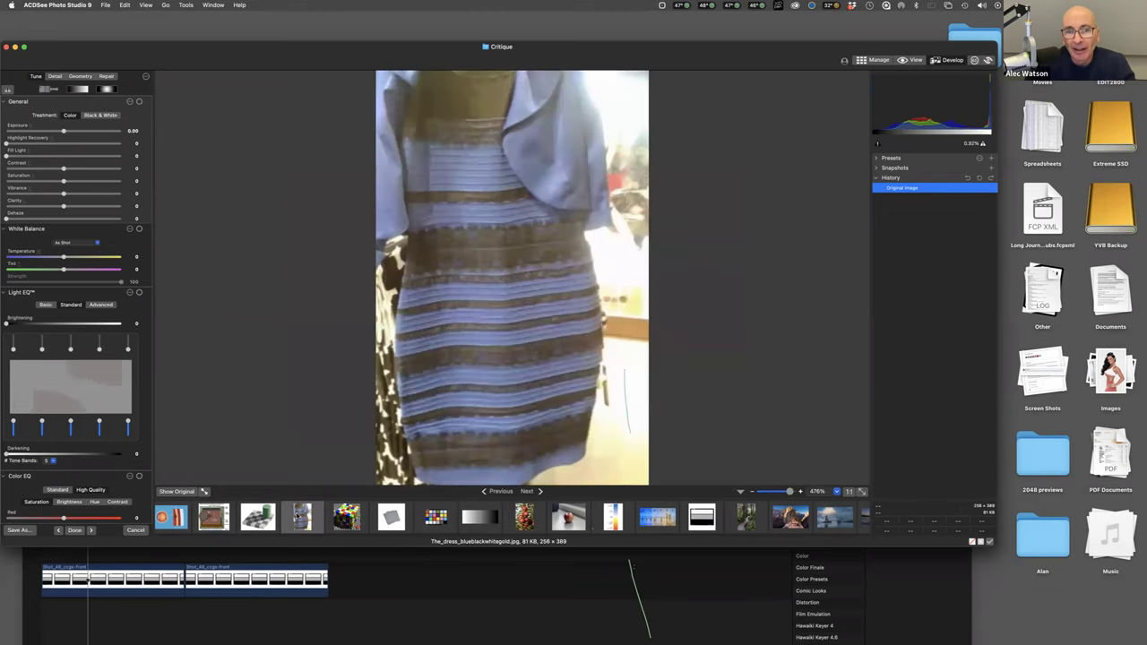
left_click(347, 517)
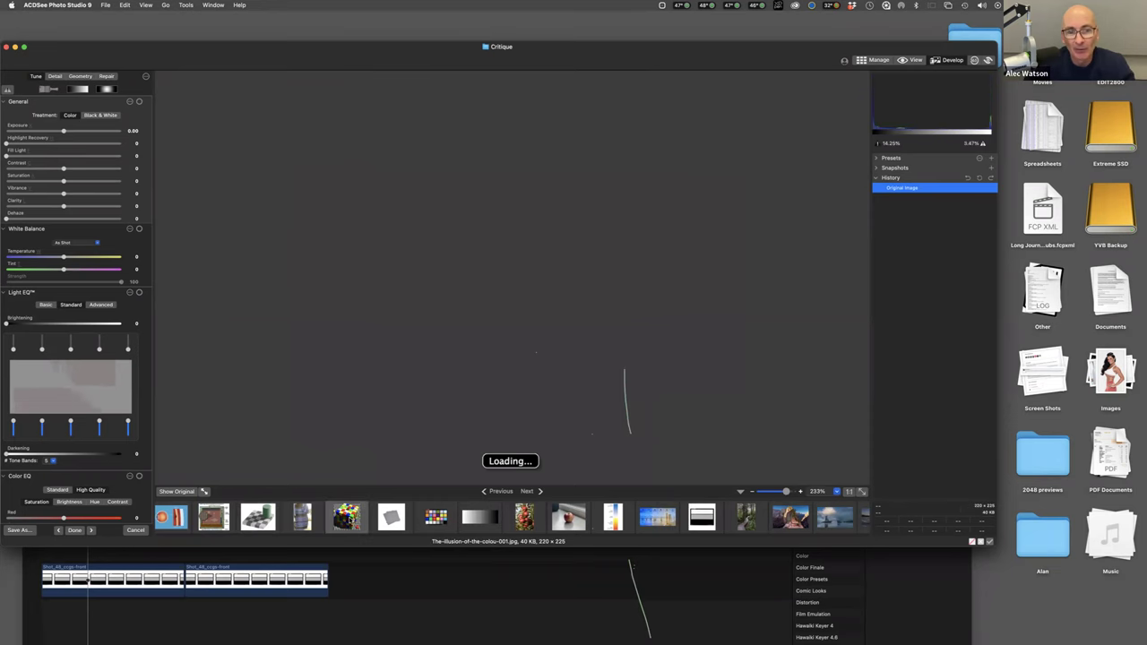
Switch to Manage mode and preview kelvin_scale.jpg and the beach comparison nando-white-balance.jpg
left_click(874, 61)
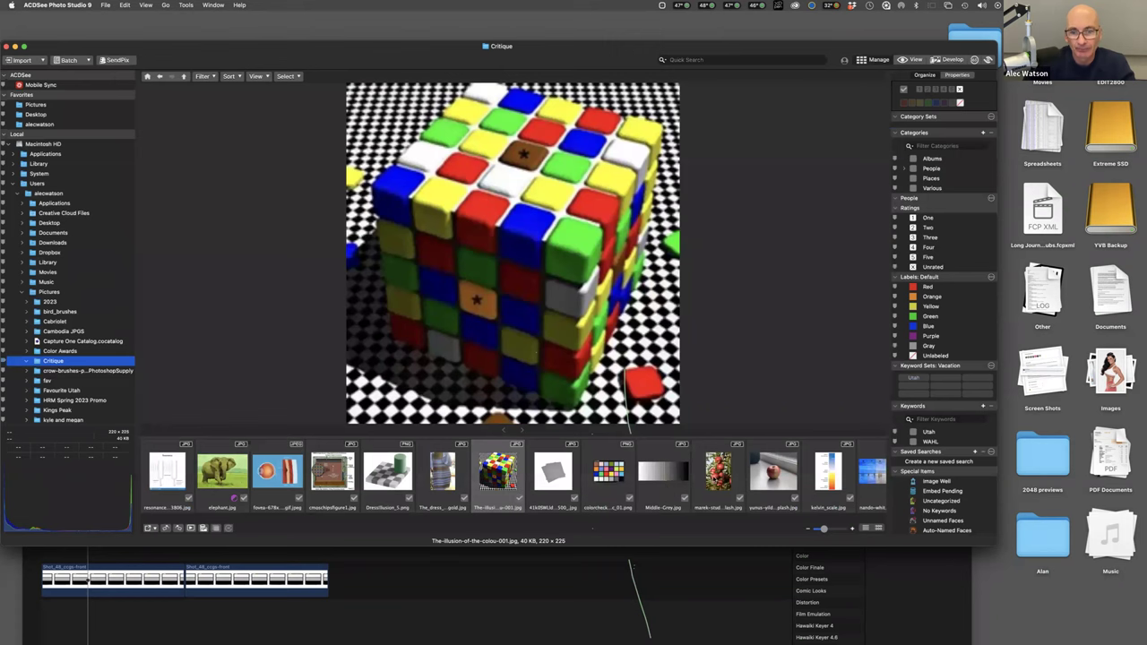
scroll(760, 477, "right", 5)
left_click(599, 479)
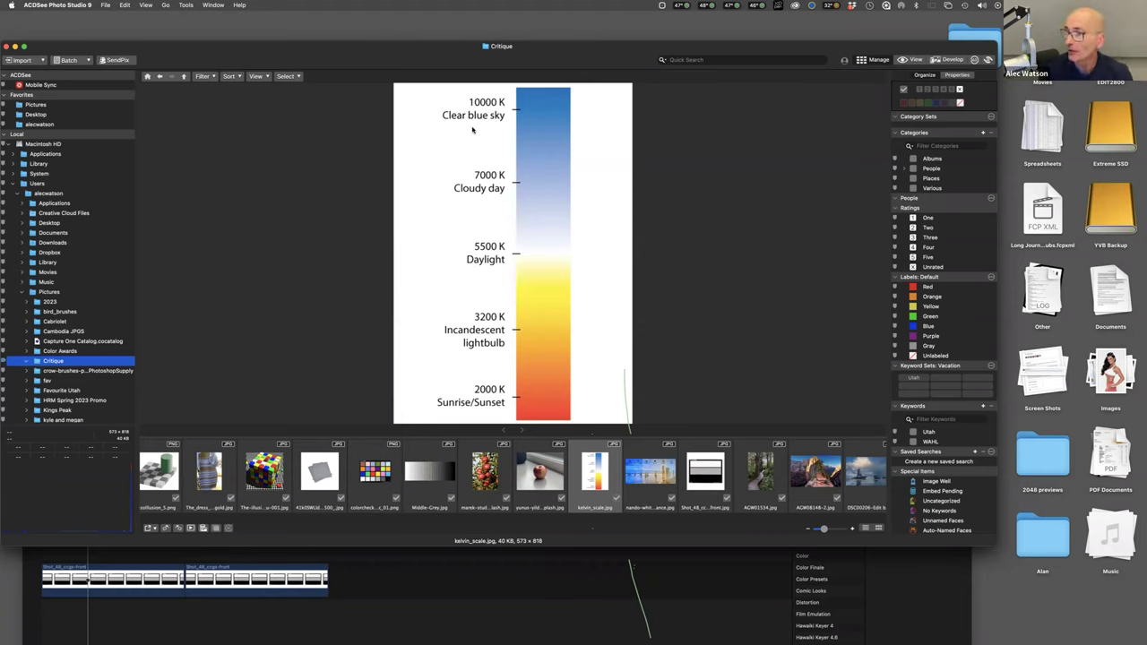
left_click(641, 472)
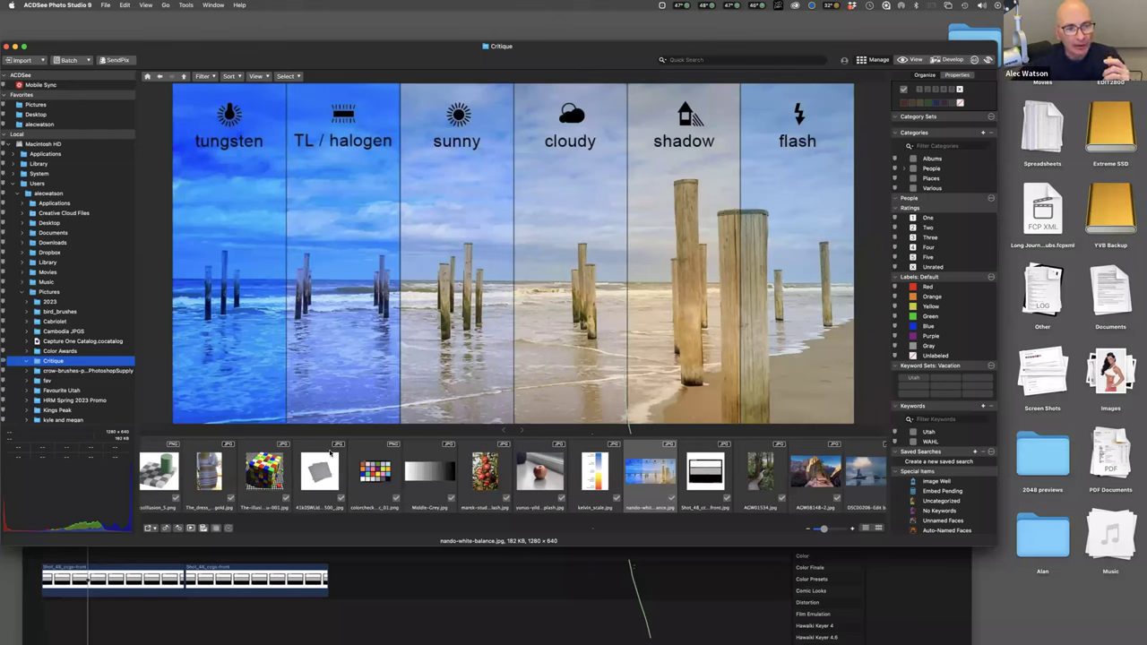
Preview the CMOS sensor diagram cmoschipsfigure1.jpg, and return to the beach white balance comparison
scroll(330, 455, "left", 5)
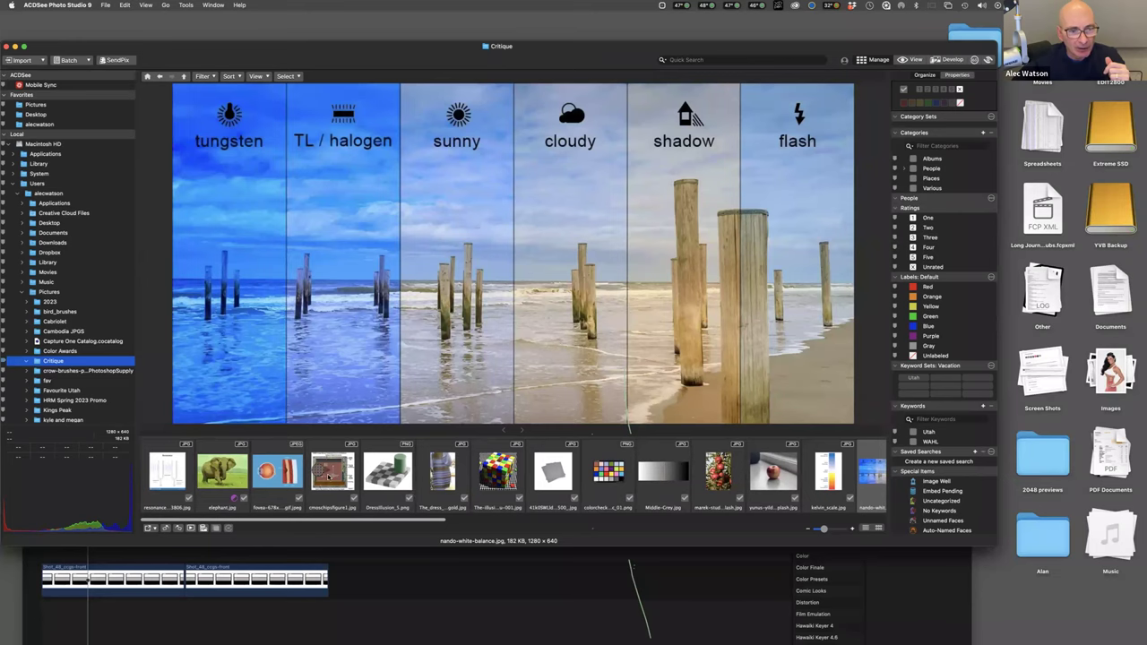
left_click(329, 475)
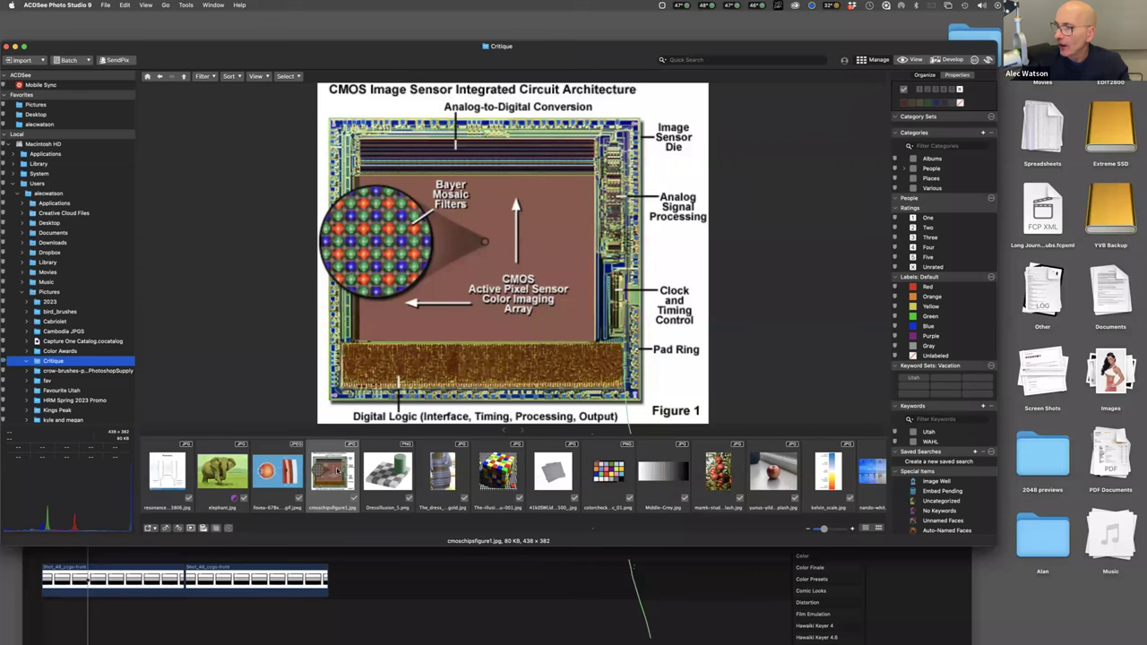
scroll(336, 470, "right", 5)
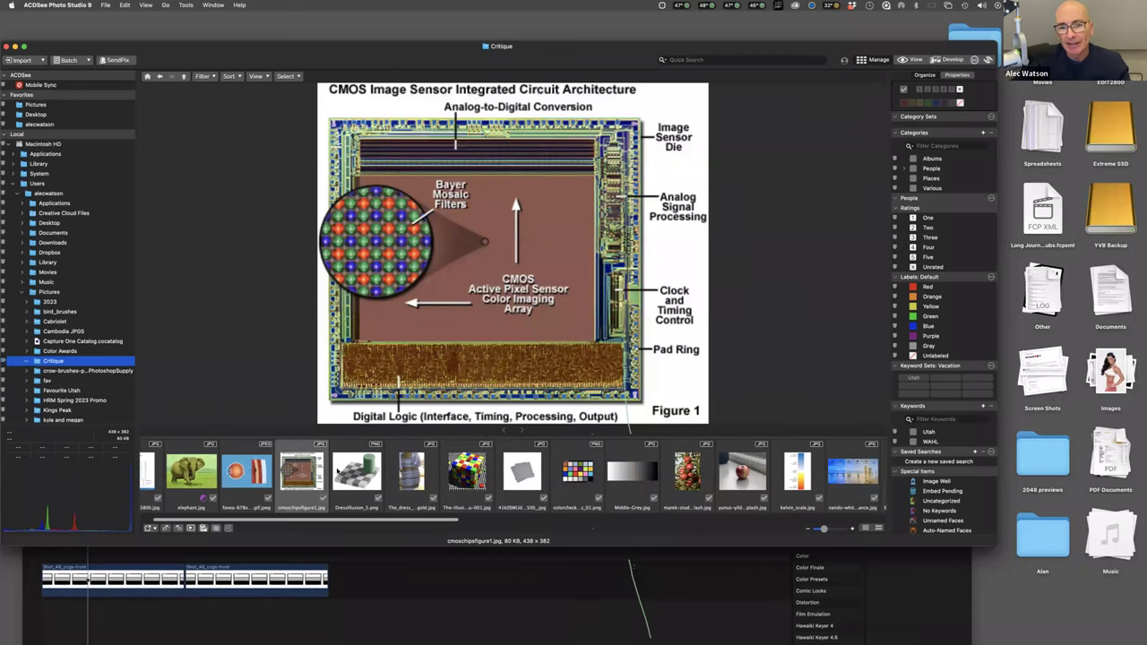
scroll(336, 470, "right", 3)
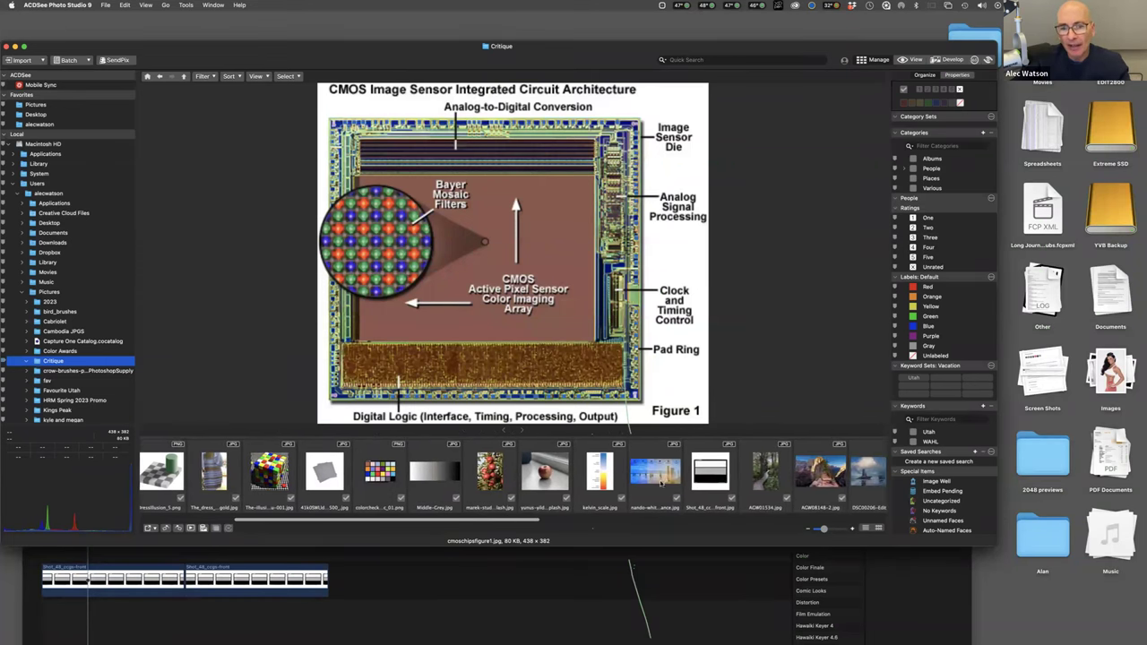
scroll(612, 477, "right", 2)
left_click(614, 477)
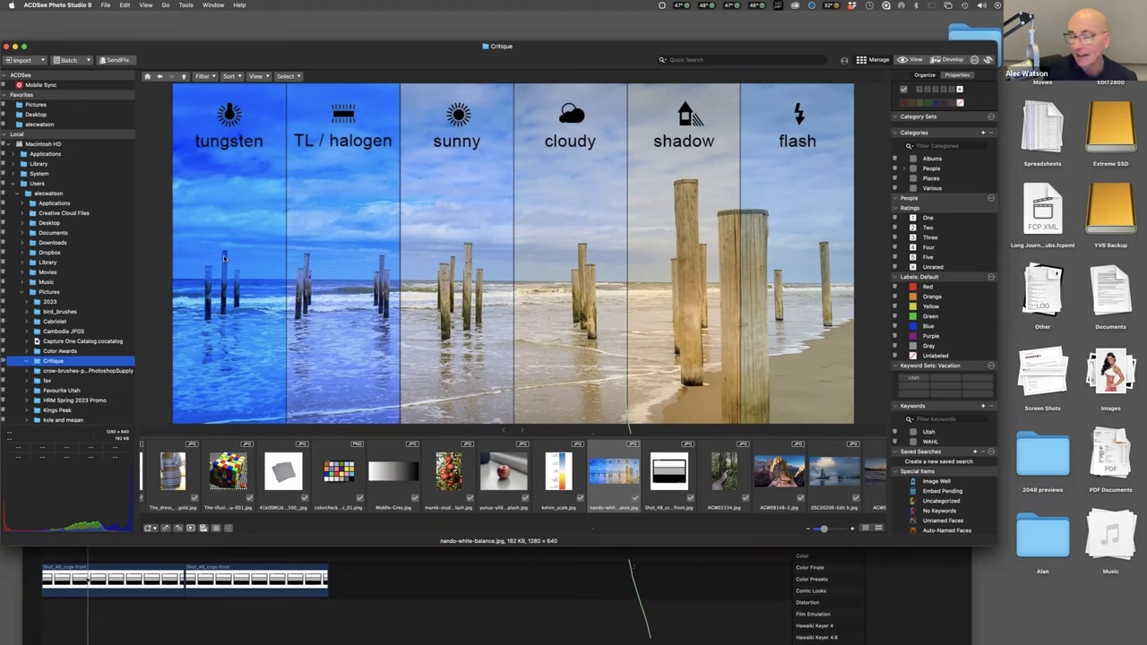
Preview the grey card image and the beach comparison, followed by the grayscale ColorChecker image Shot_48_ccgs-front.jpg
left_click(284, 475)
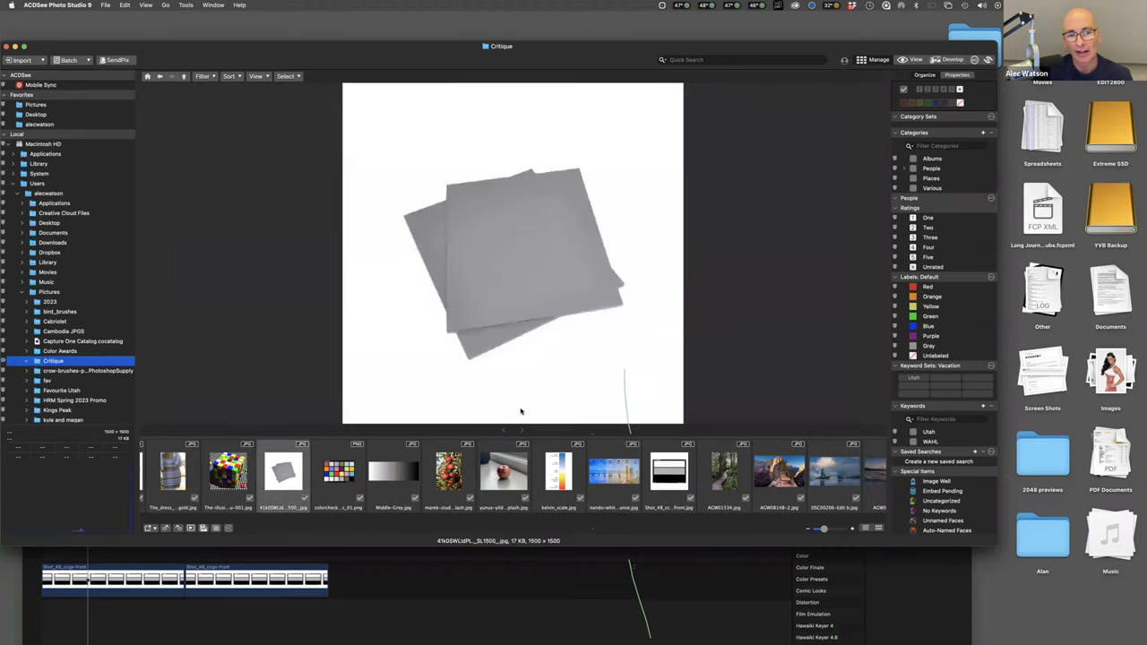
left_click(599, 477)
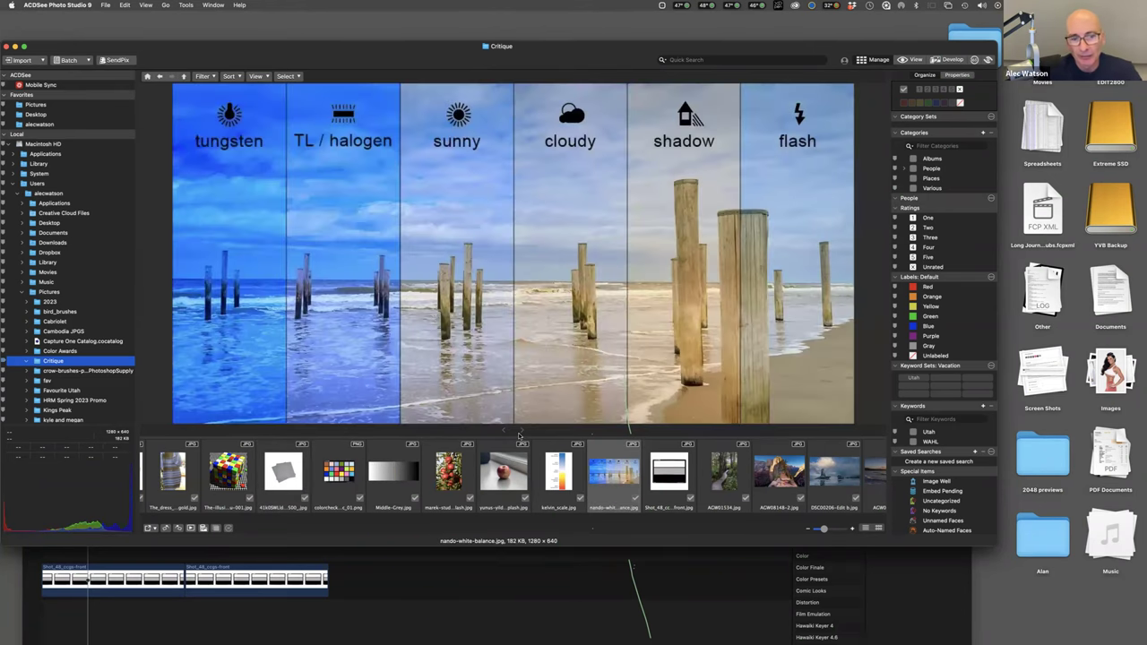
left_click(668, 478)
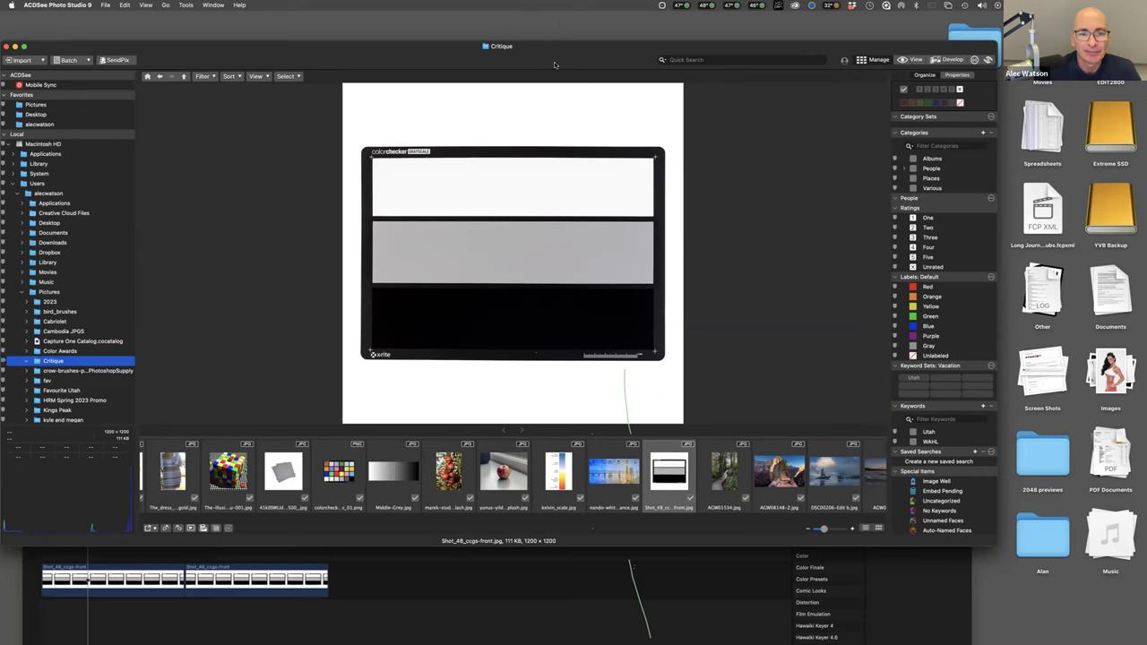
mouse_move(529, 639)
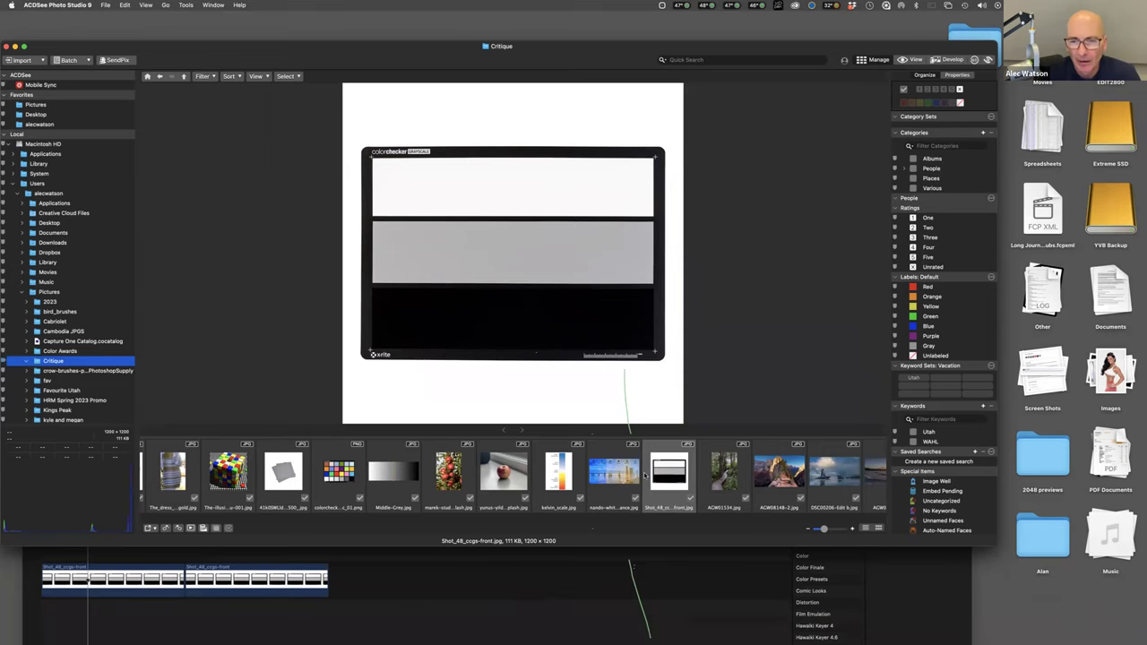
Preview the forest boardwalk photo AGW01534.jpg, comparing it with the beach white balance chart before returning to it
scroll(710, 470, "right", 5)
scroll(709, 472, "right", 2)
scroll(708, 473, "left", 6)
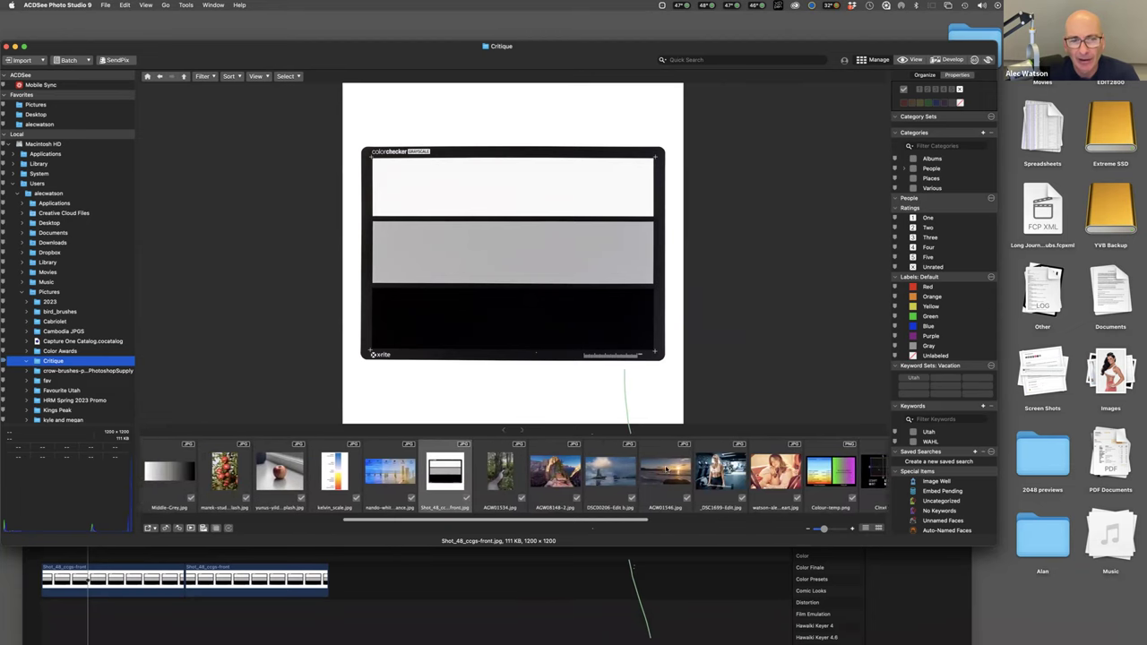
scroll(708, 472, "left", 1)
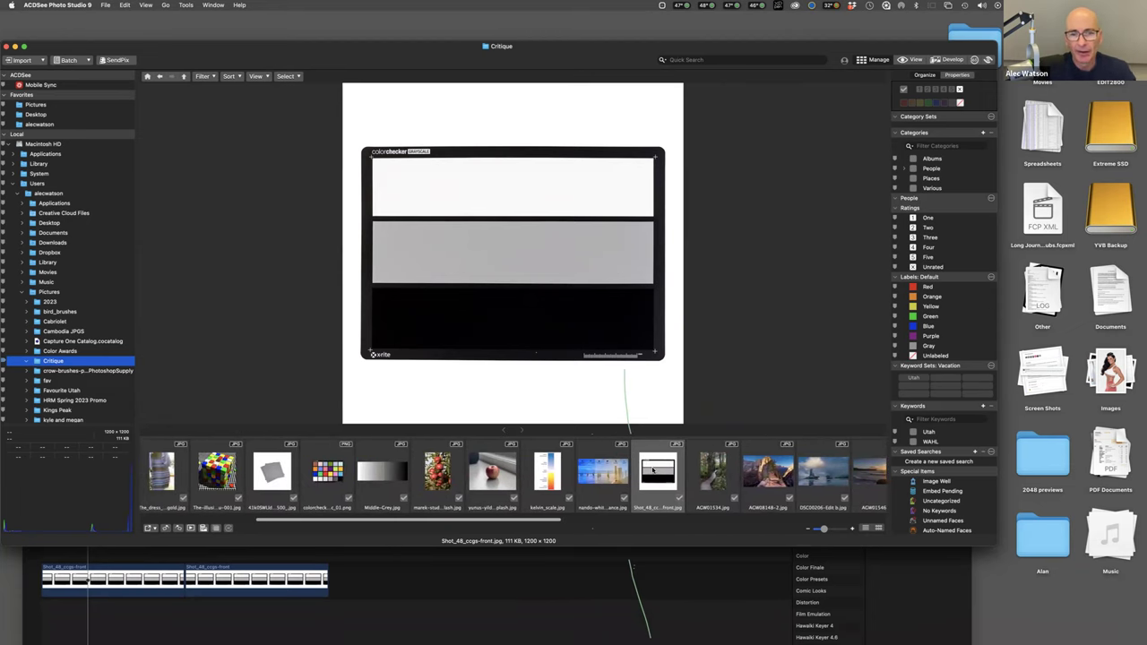
left_click(713, 475)
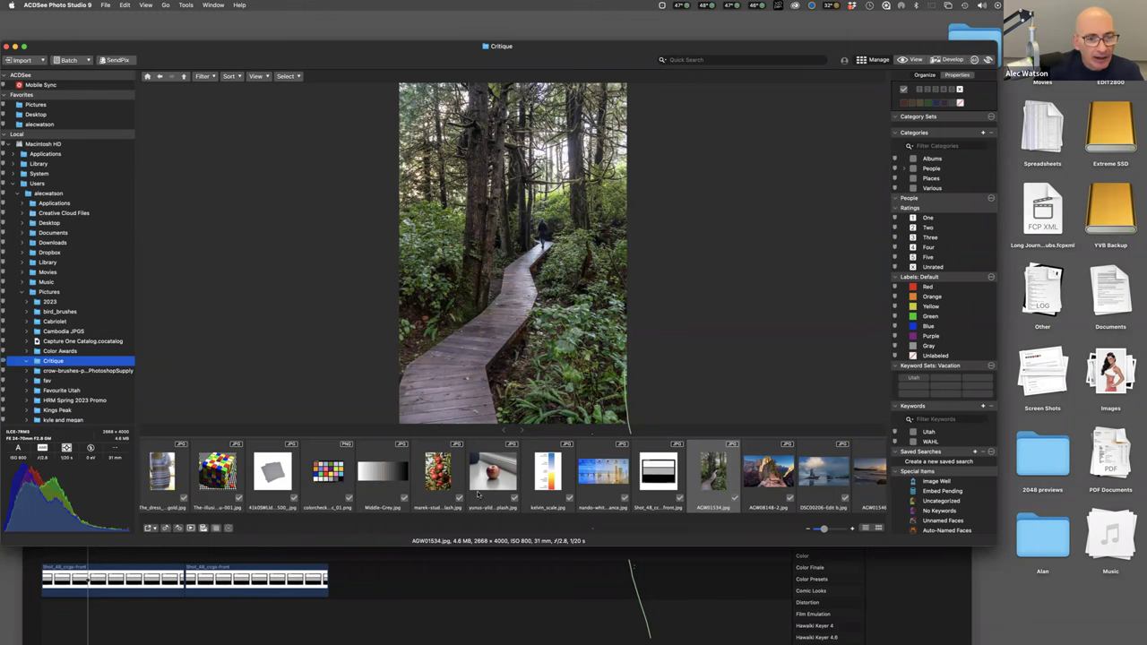
left_click(589, 482)
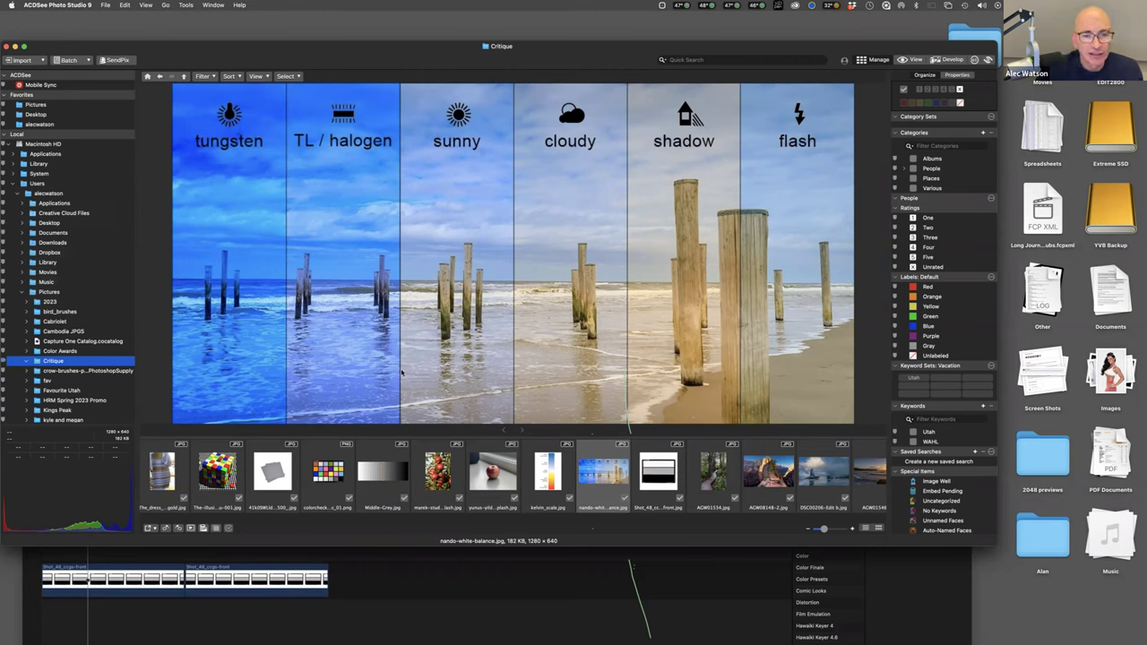
left_click(713, 478)
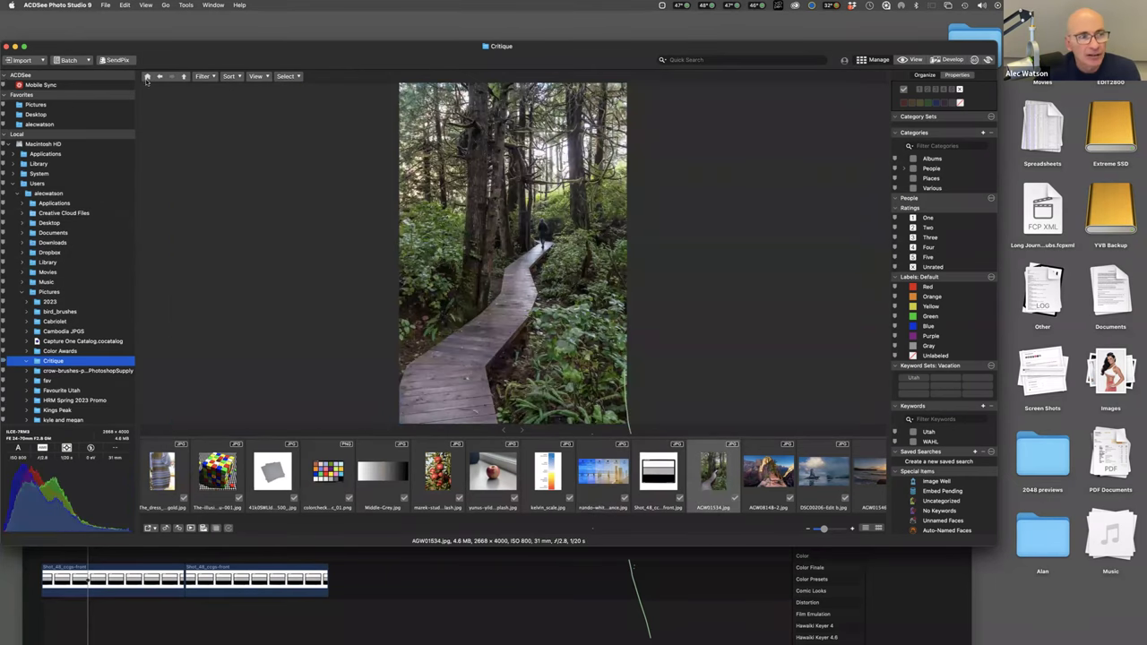
Open the forest boardwalk photo in Develop mode, try a tint of 1, and leave it for the beach comparison image
left_click(951, 59)
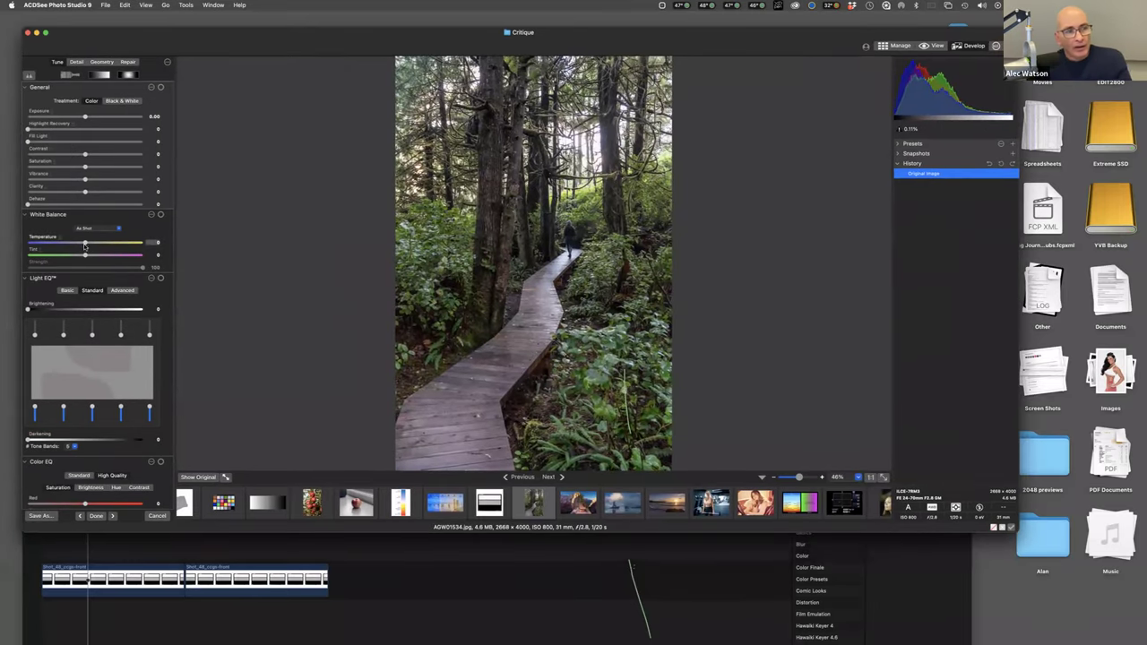
mouse_move(85, 244)
left_mouse_down()
mouse_move(59, 246)
mouse_move(119, 245)
mouse_move(45, 244)
mouse_move(125, 245)
mouse_move(86, 244)
mouse_move(85, 256)
left_mouse_up()
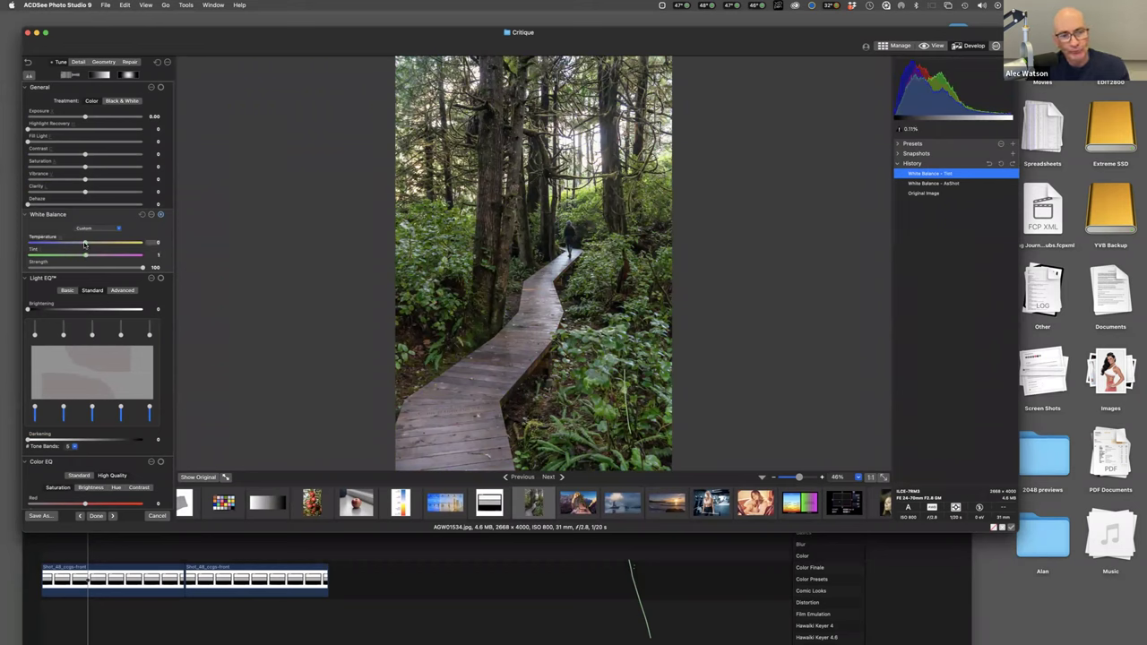
left_click(431, 500)
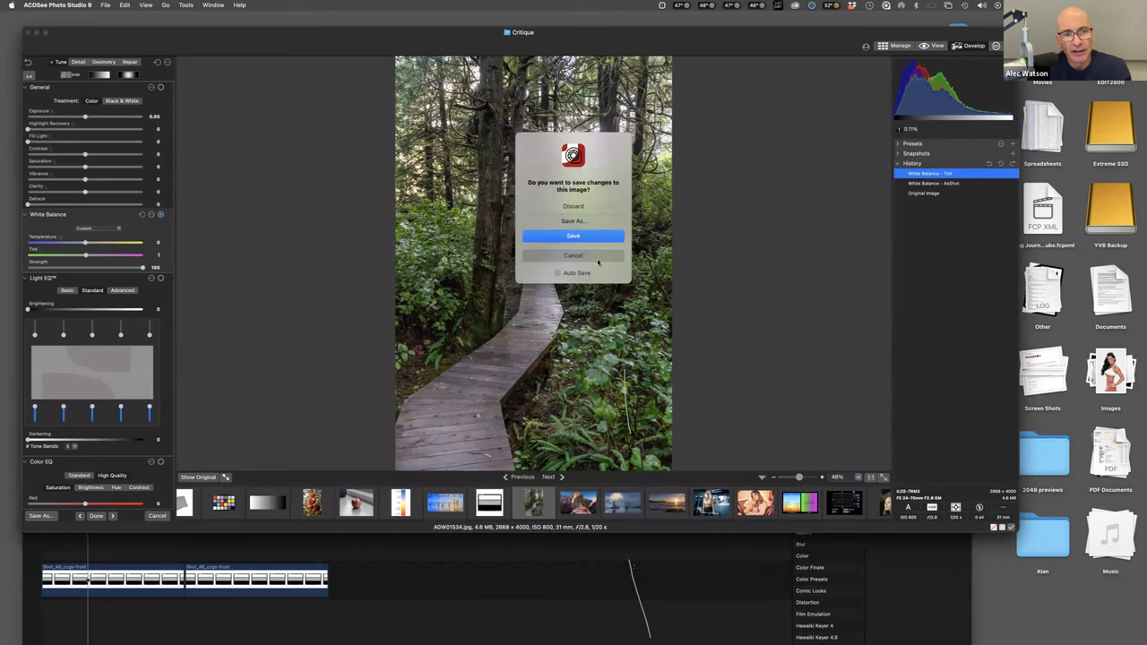
left_click(572, 235)
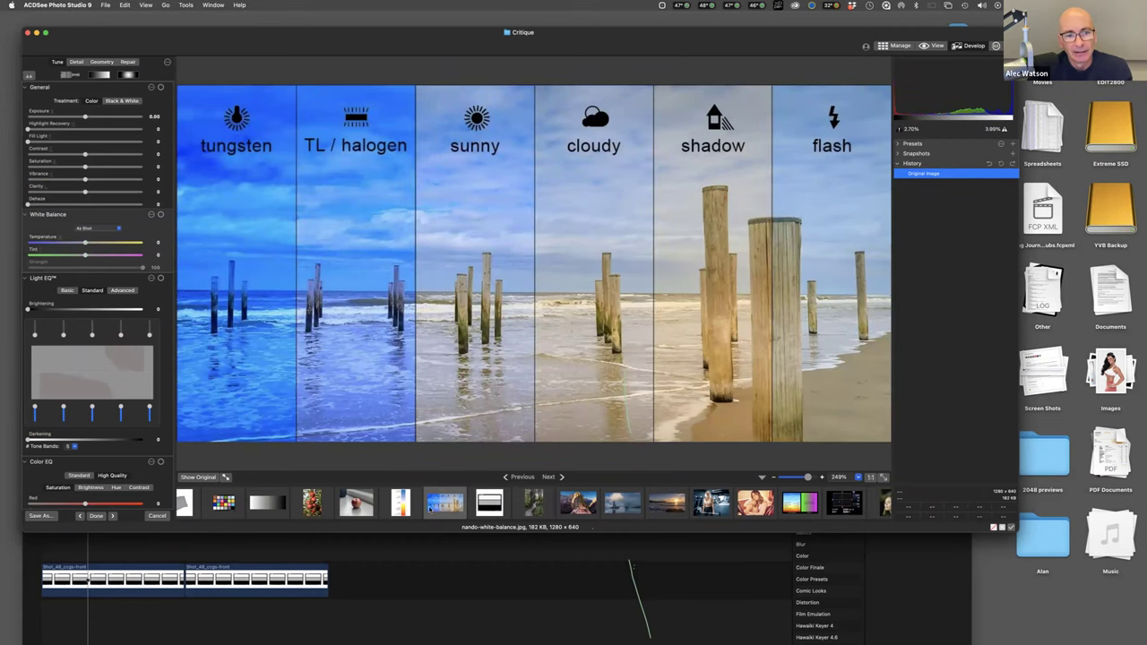
Try the boardwalk photo's white balance temperature at -100 and 41, discarding the changes on switching to the beach comparison
left_click(533, 503)
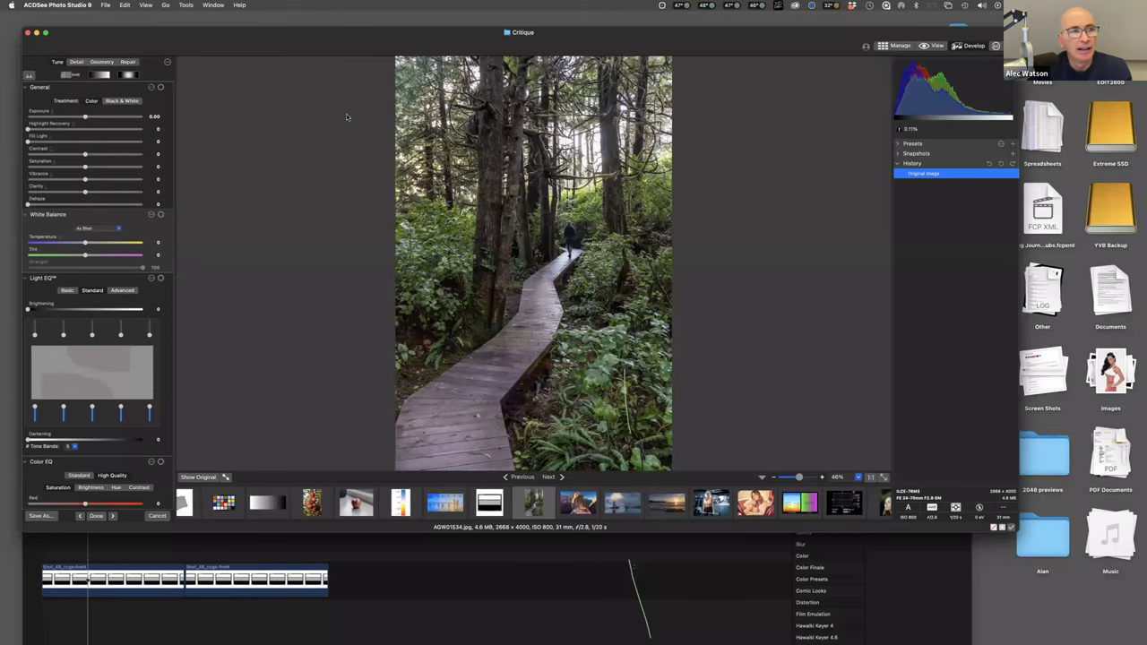
left_click_drag(85, 242, 27, 244)
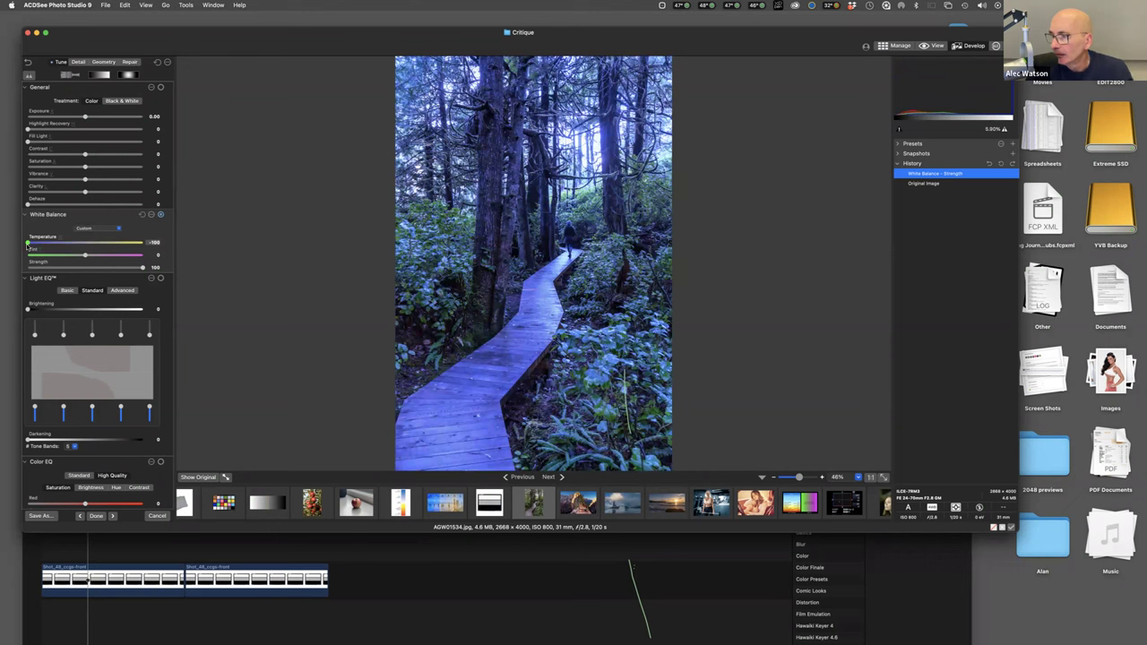
left_click_drag(28, 245, 108, 244)
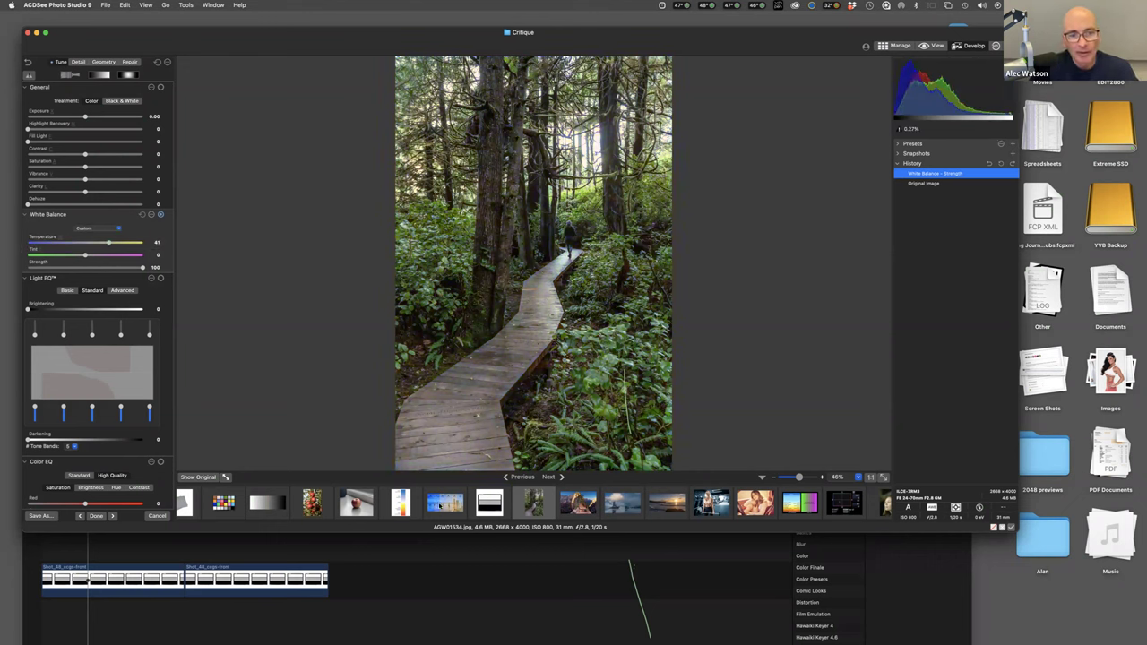
left_click(439, 506)
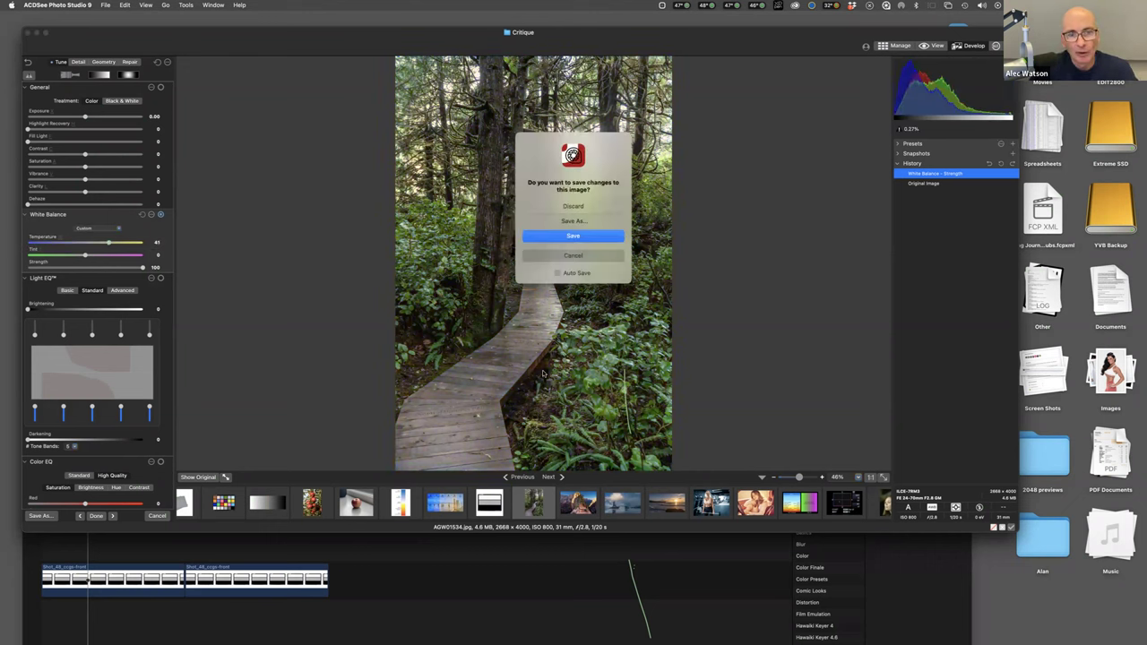
left_click(572, 206)
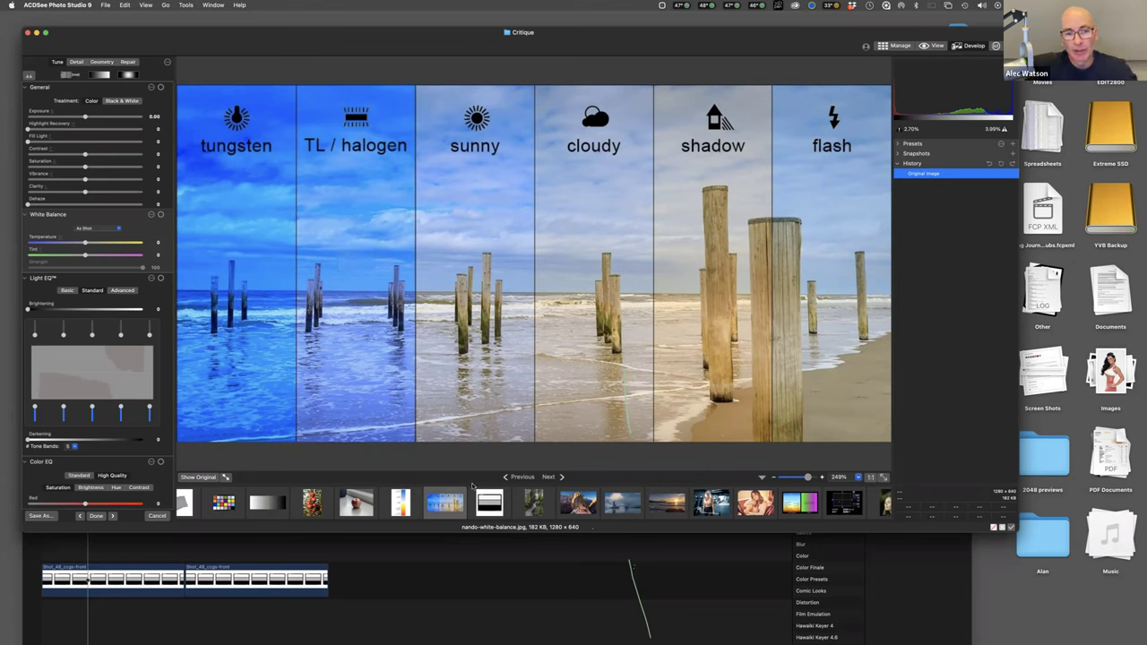
Lower the boardwalk photo's white balance temperature to -17 and about -38, and move on to the tree stump photo DSC00206-Edit b.jpg
left_click(535, 502)
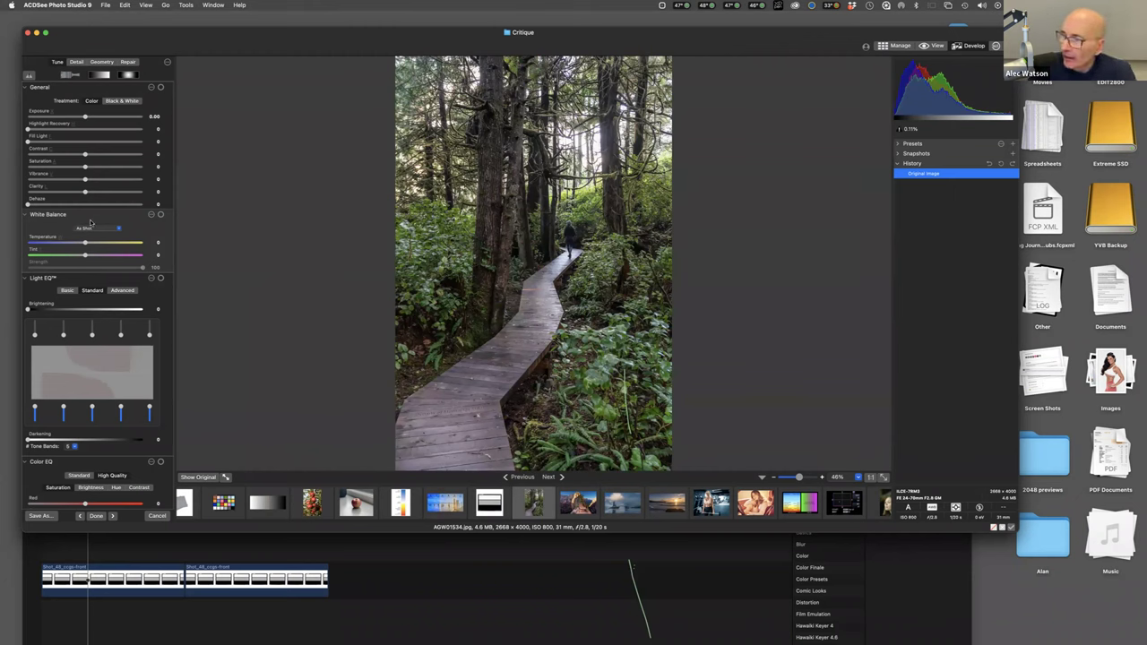
mouse_move(86, 243)
left_mouse_down()
mouse_move(134, 243)
mouse_move(76, 244)
left_mouse_up()
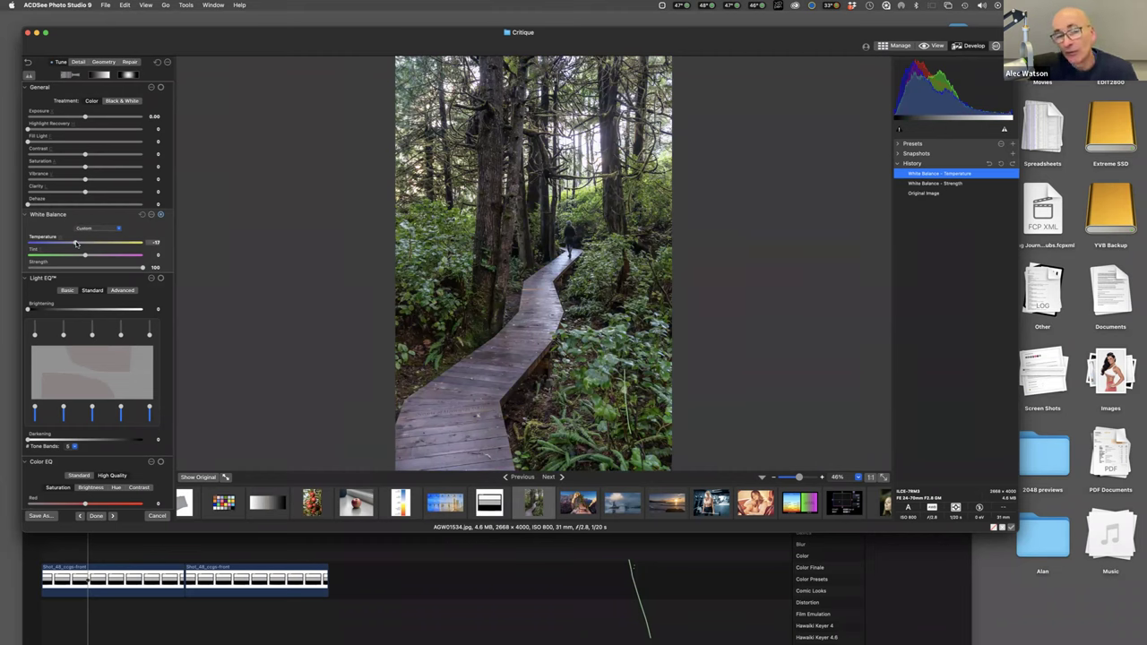
mouse_move(75, 243)
left_mouse_down()
mouse_move(61, 243)
mouse_move(105, 242)
mouse_move(62, 246)
left_mouse_up()
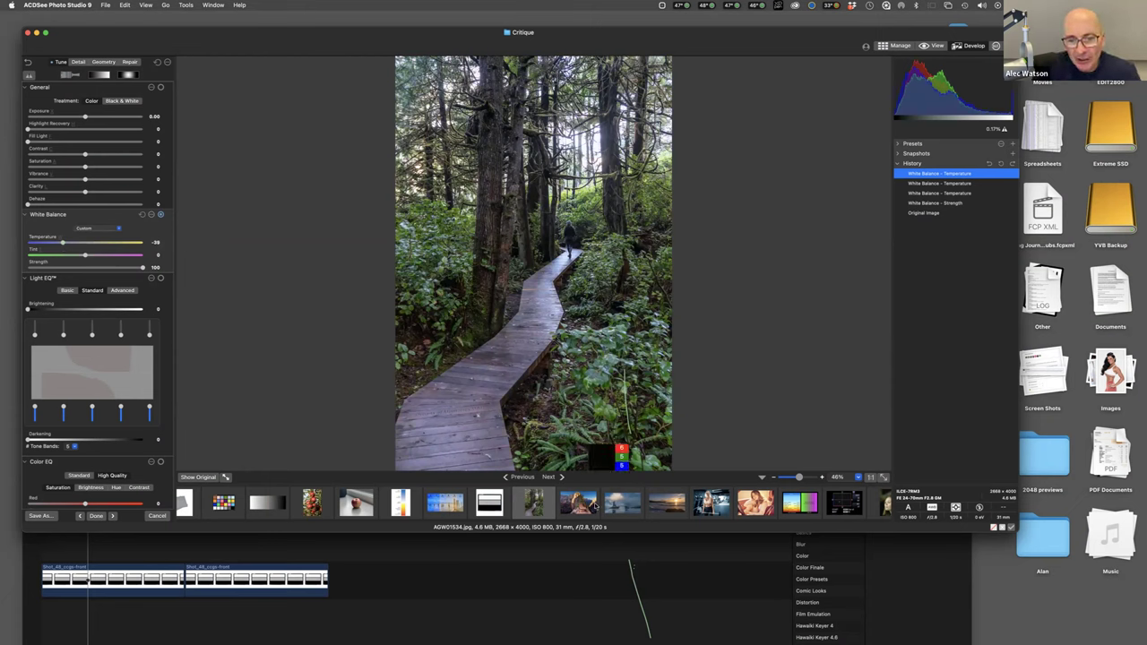
left_click(614, 506)
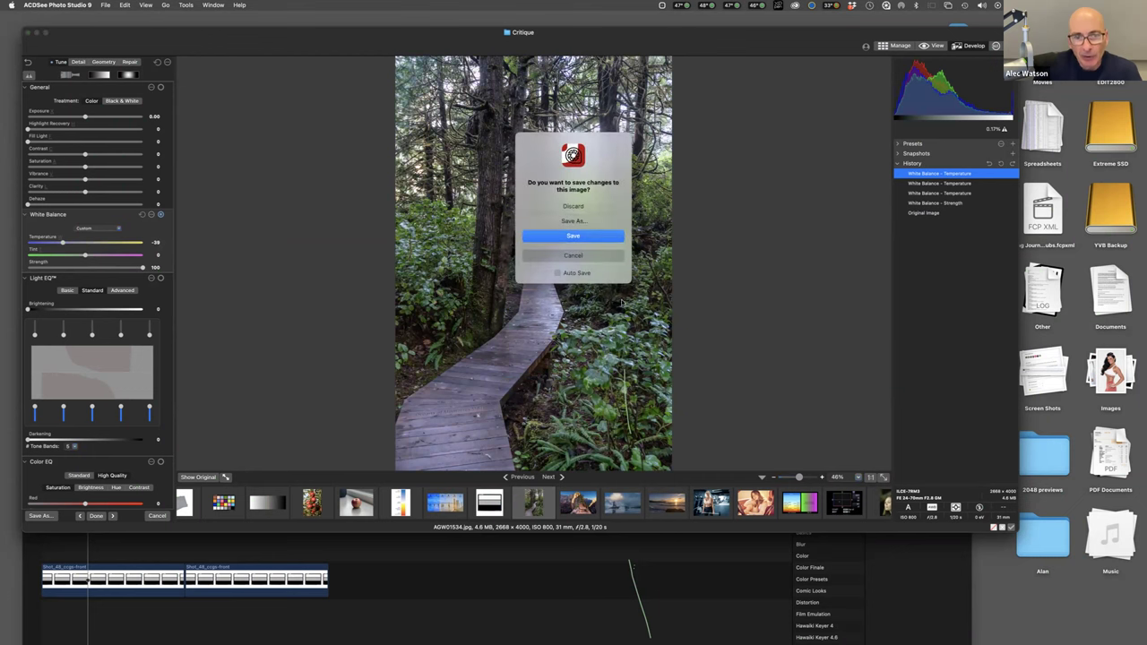
key("Return")
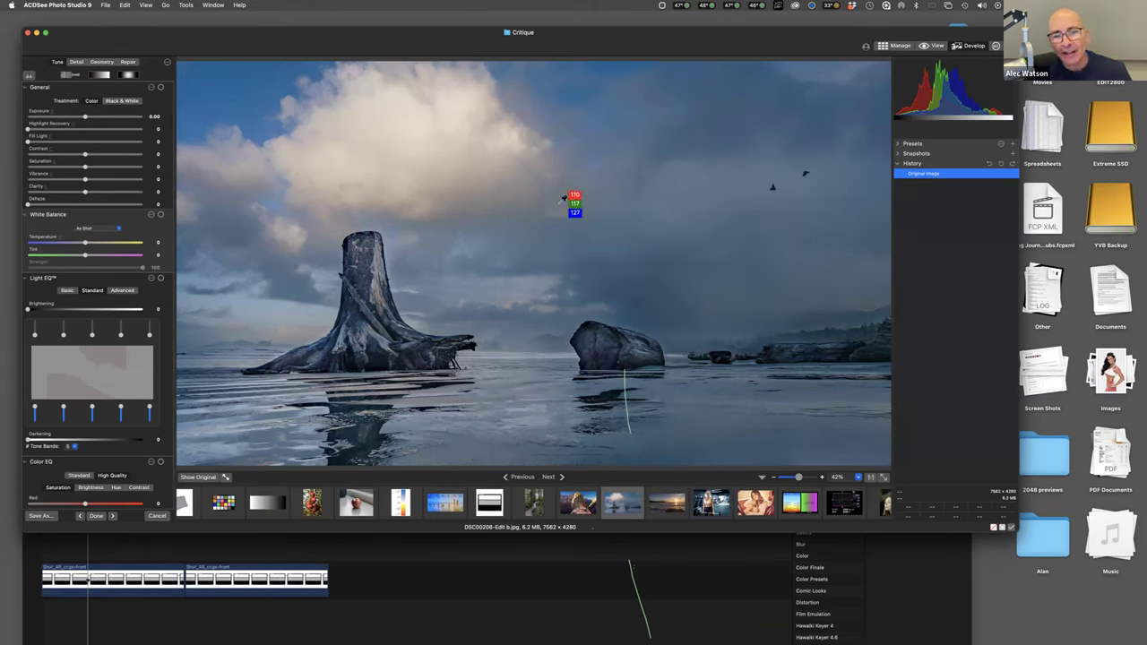
Try a white balance sampled from the water in the tree stump photo, and compare neutral and strongly warm temperatures, ending at 4
left_click(269, 441)
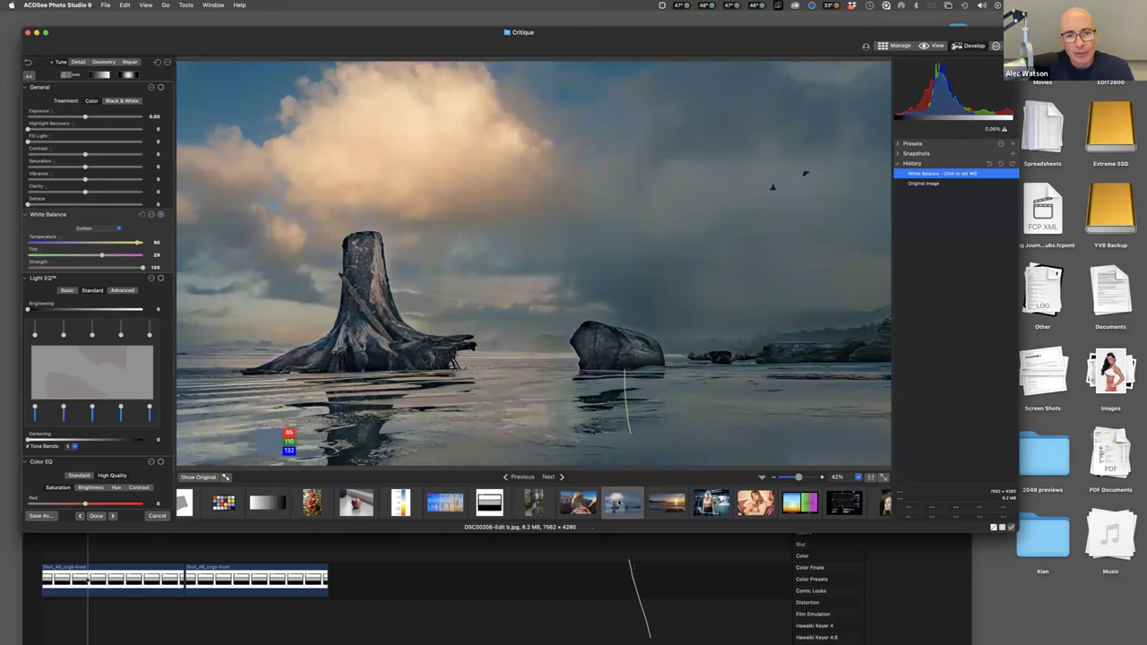
left_click_drag(137, 243, 86, 255)
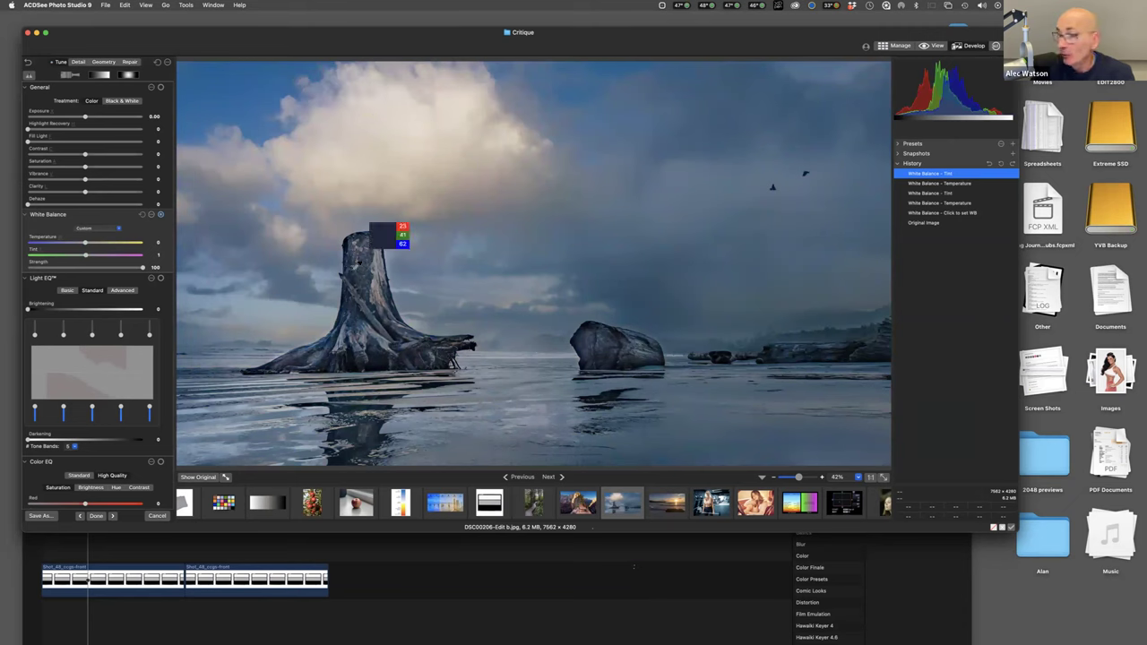
left_click_drag(87, 243, 139, 243)
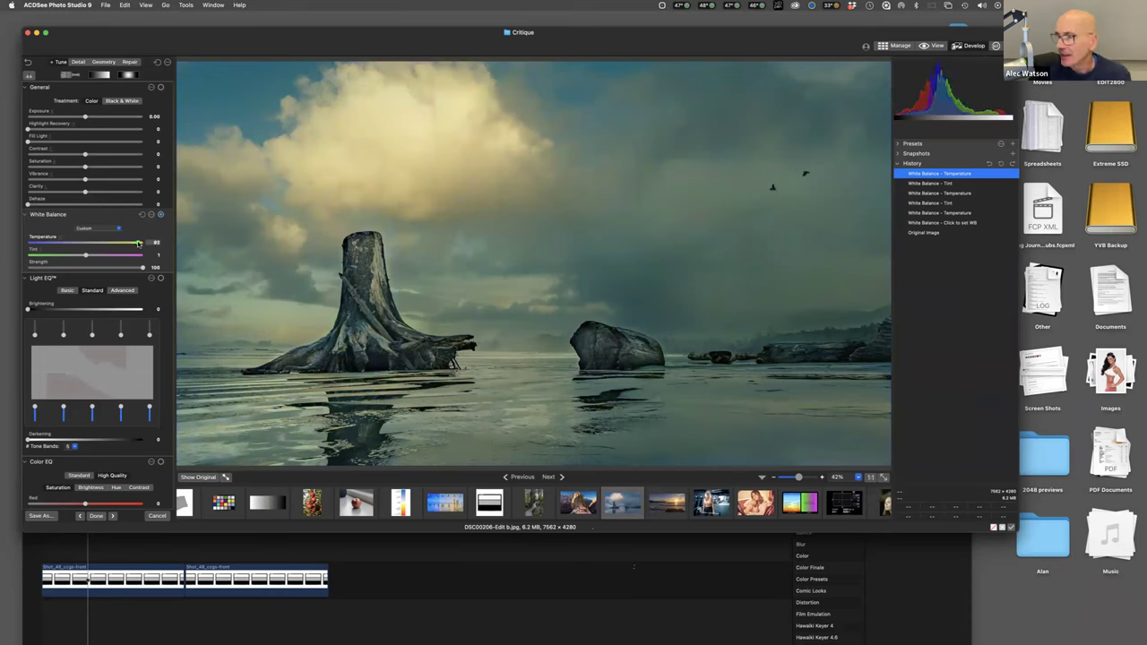
left_click_drag(139, 243, 87, 238)
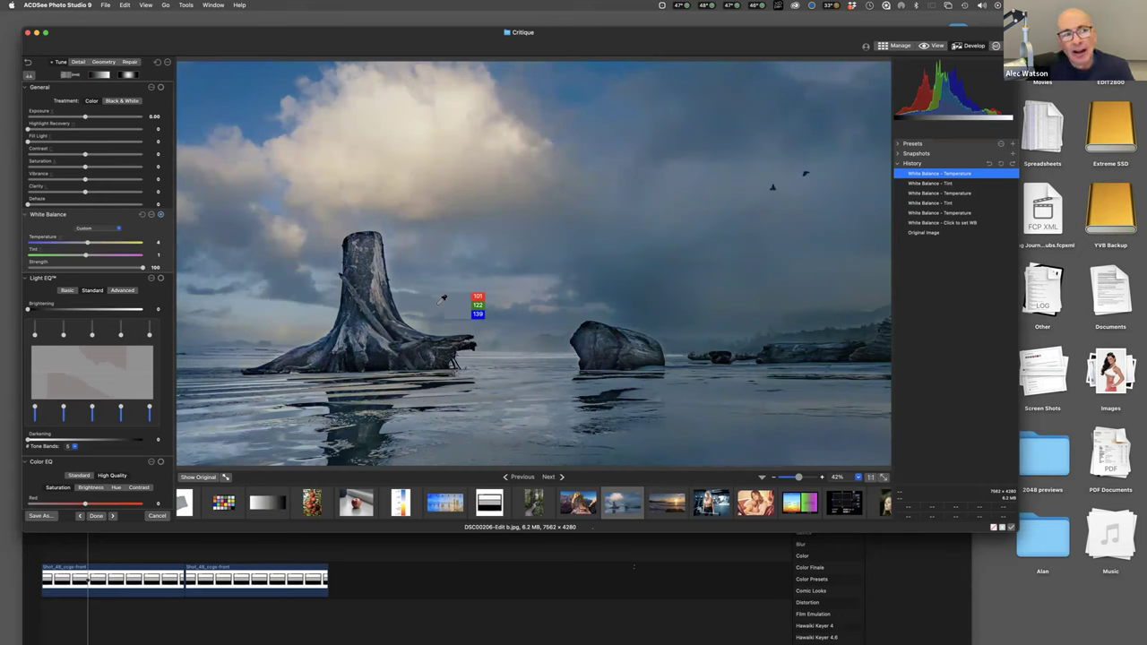
Try temperature 26 and tint about 9 on the tree stump photo, discarding the edits on switching to the striped dress photo
mouse_move(87, 243)
left_mouse_down()
mouse_move(131, 243)
mouse_move(70, 257)
mouse_move(133, 243)
mouse_move(95, 242)
mouse_move(89, 255)
left_mouse_up()
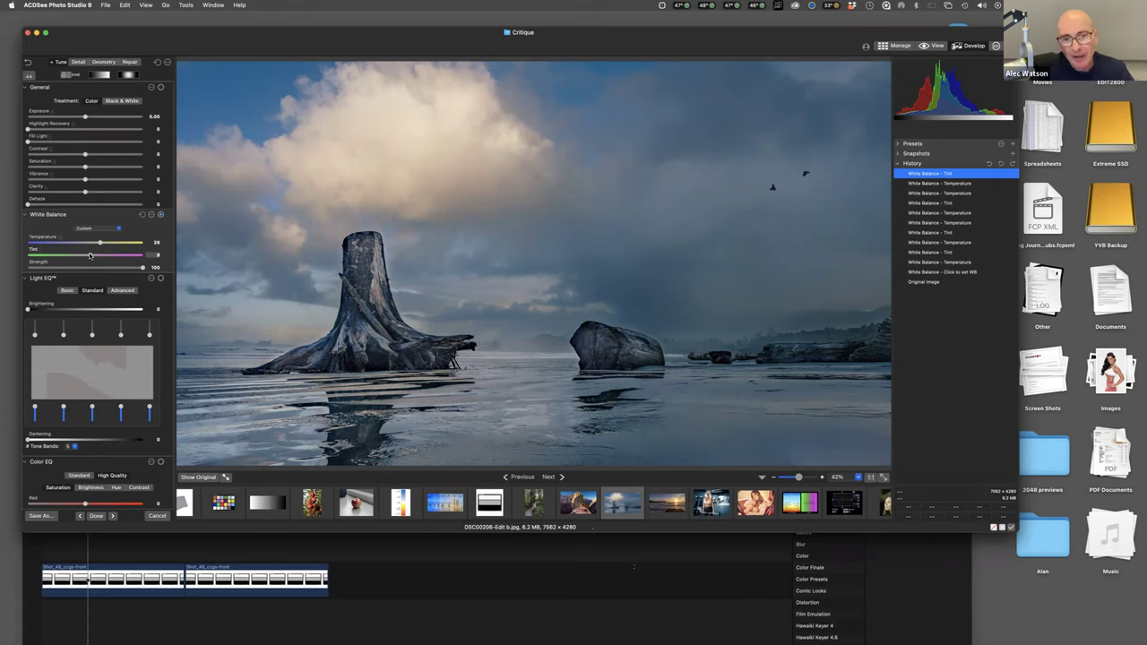
scroll(256, 513, "left", 5)
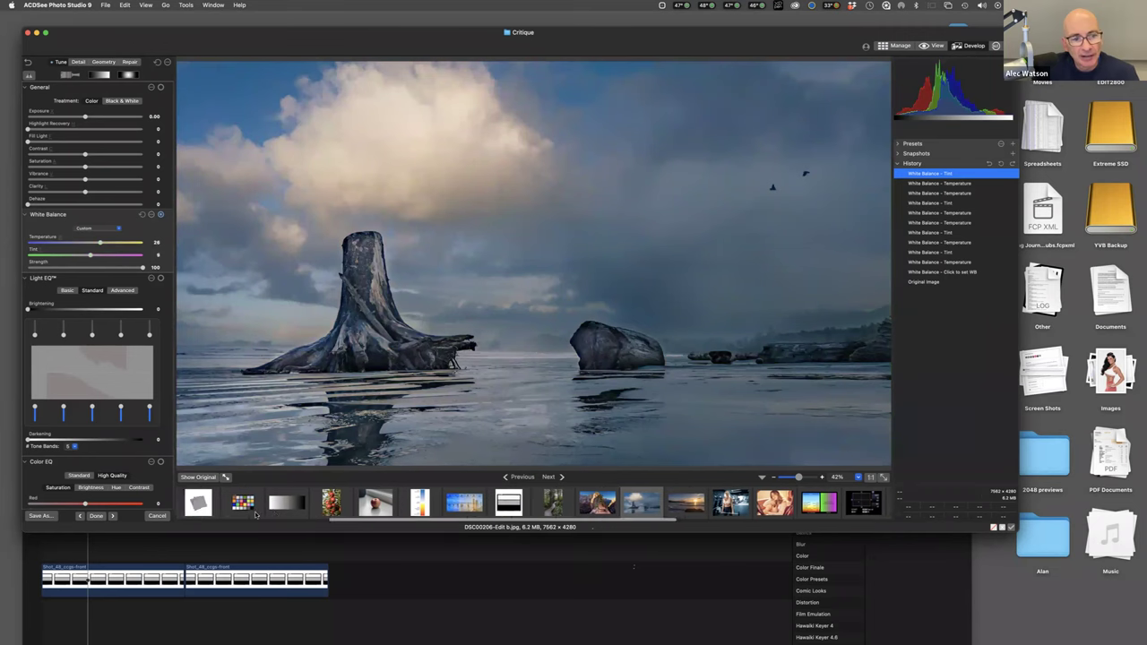
scroll(256, 513, "left", 2)
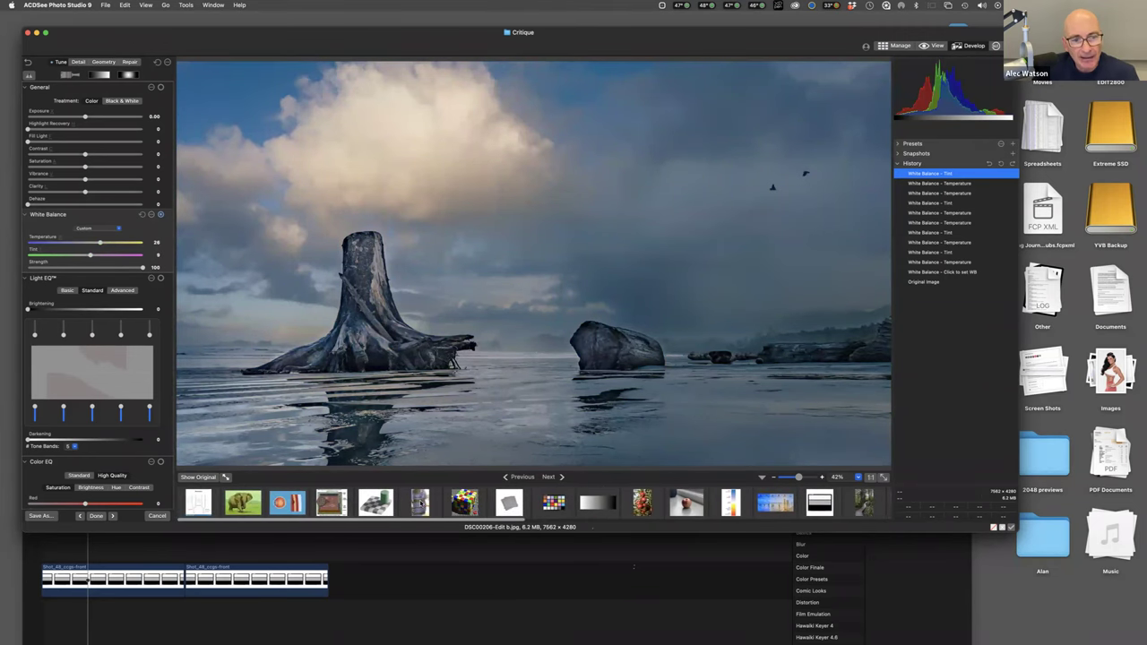
left_click(421, 505)
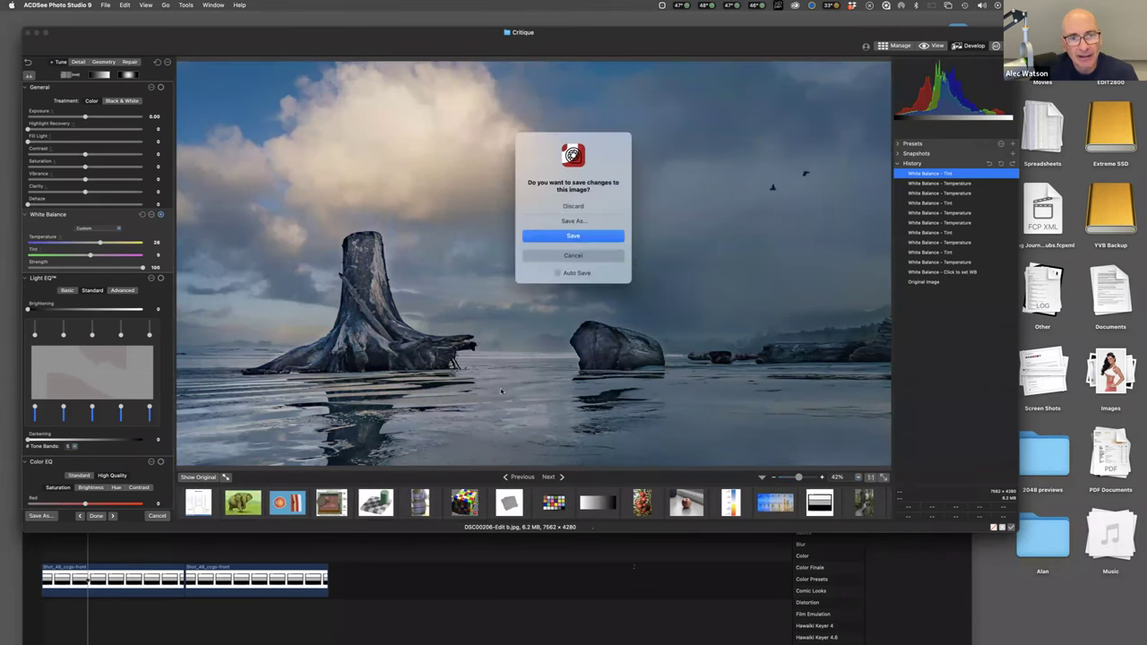
left_click(572, 206)
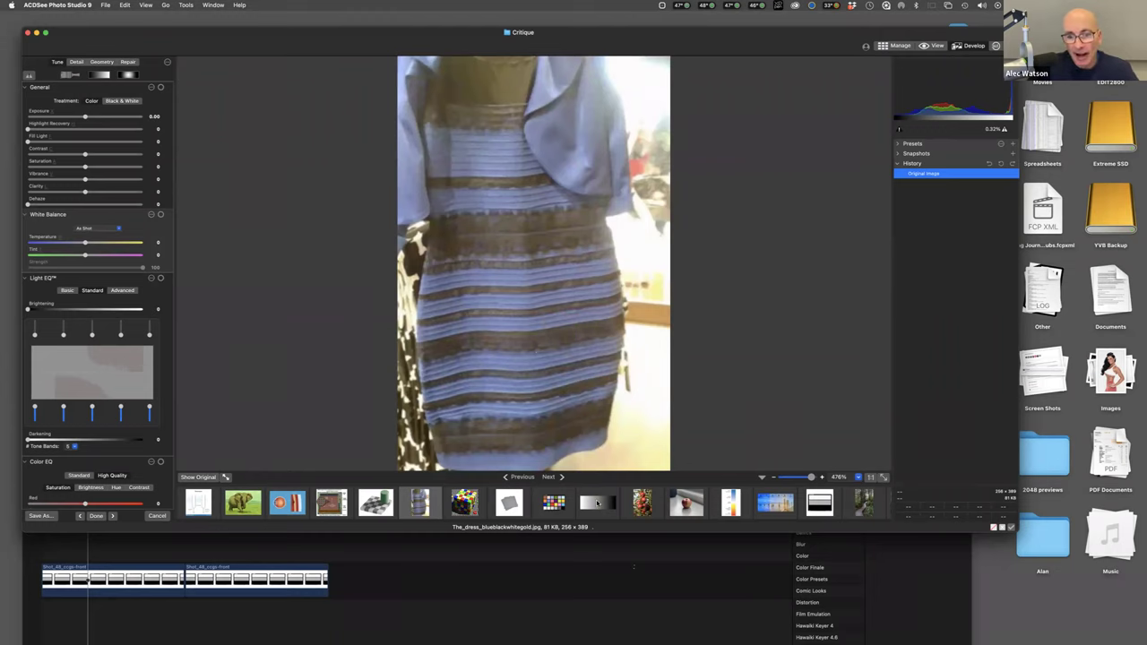
Compare the tree stump photo DSC00206-Edit b.jpg with the grey card image, and return to the stump photo
scroll(594, 502, "right", 5)
scroll(597, 504, "right", 5)
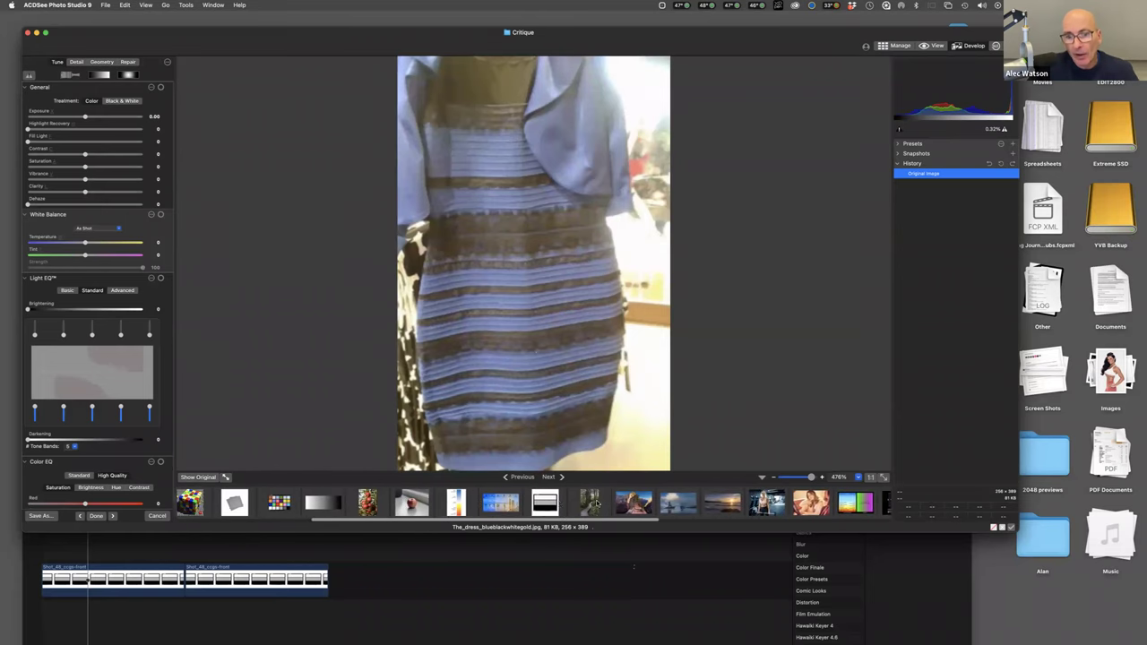
scroll(604, 503, "right", 1)
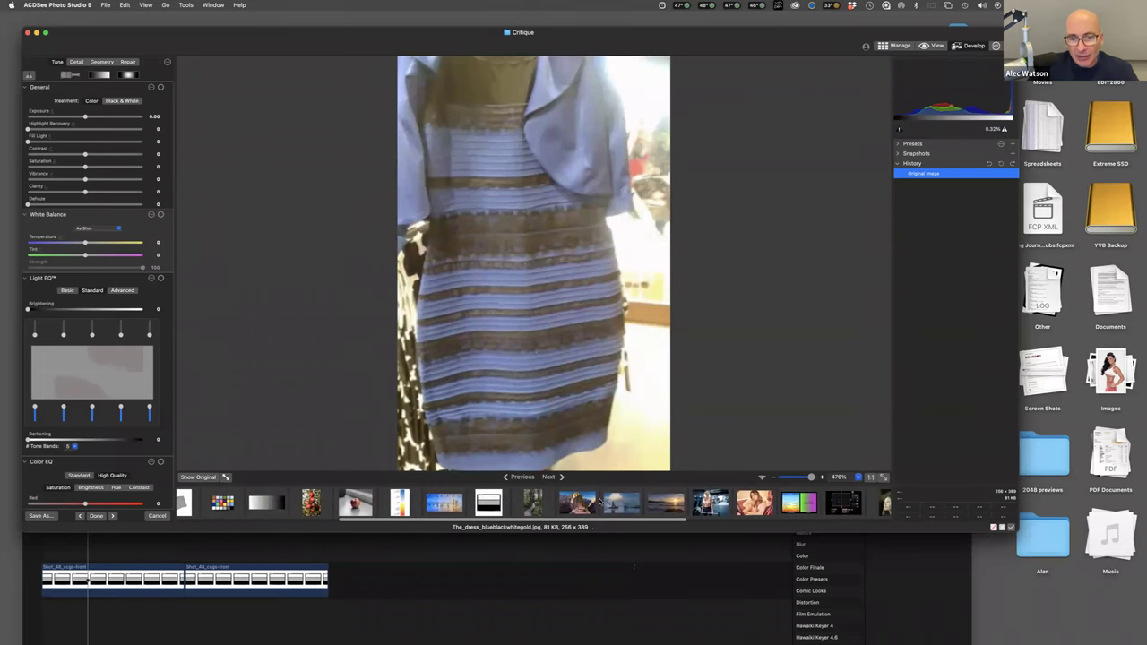
left_click(613, 506)
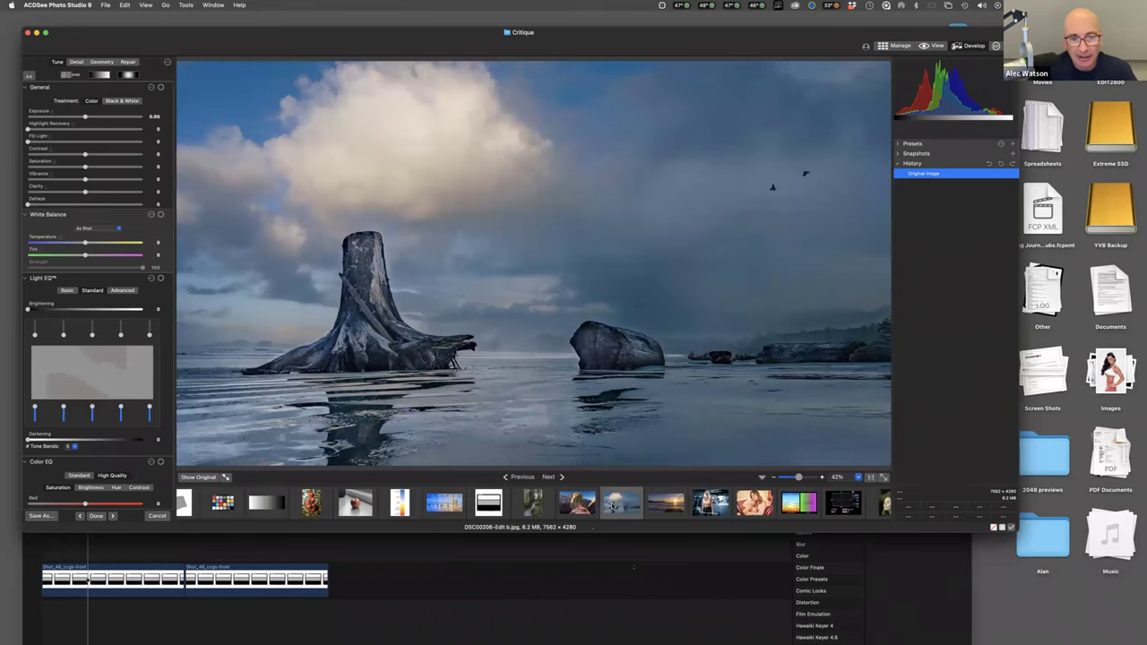
left_click(188, 503)
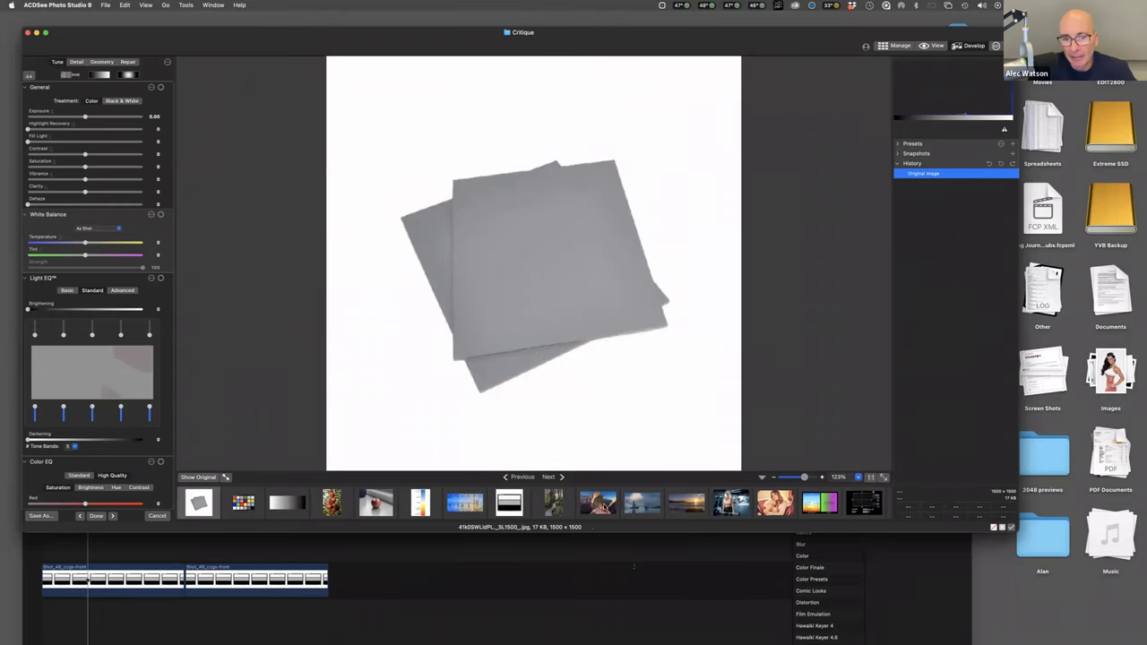
left_click(620, 503)
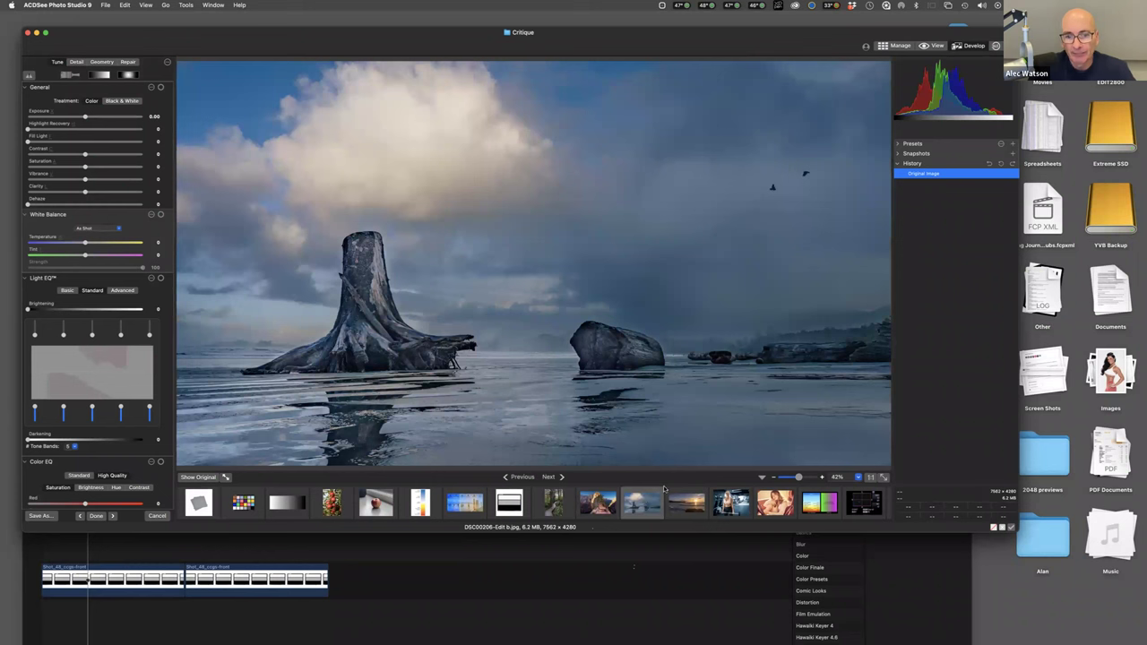
View the sunset seascape photo, followed by the colour temperature chart kelvin_scale.jpg
left_click(683, 504)
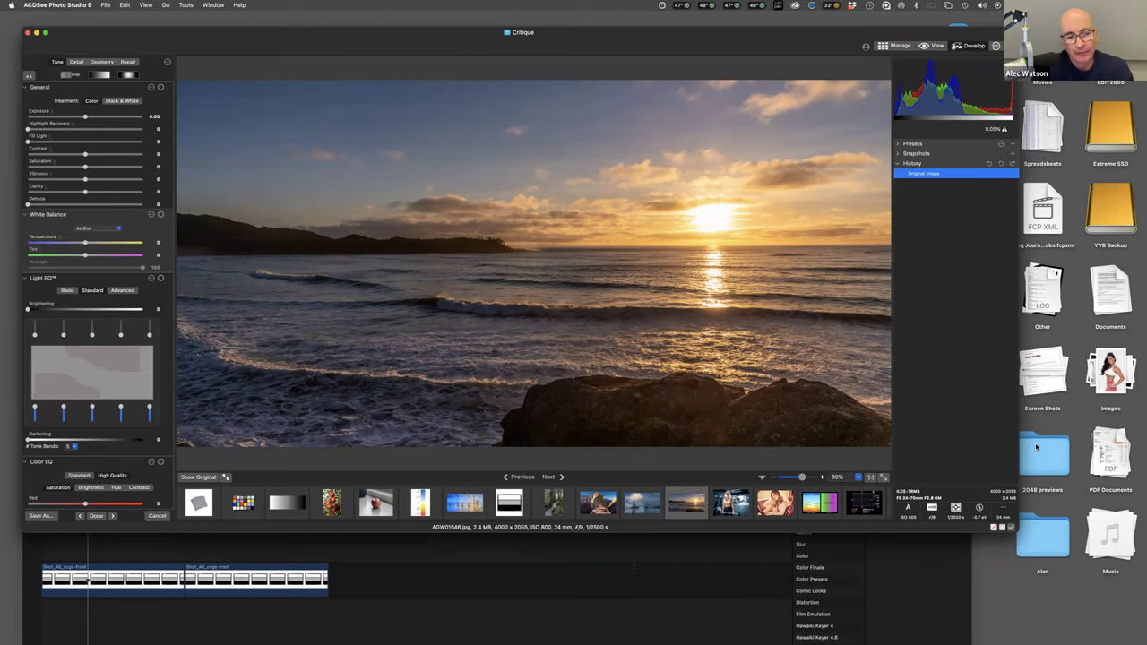
left_click(419, 507)
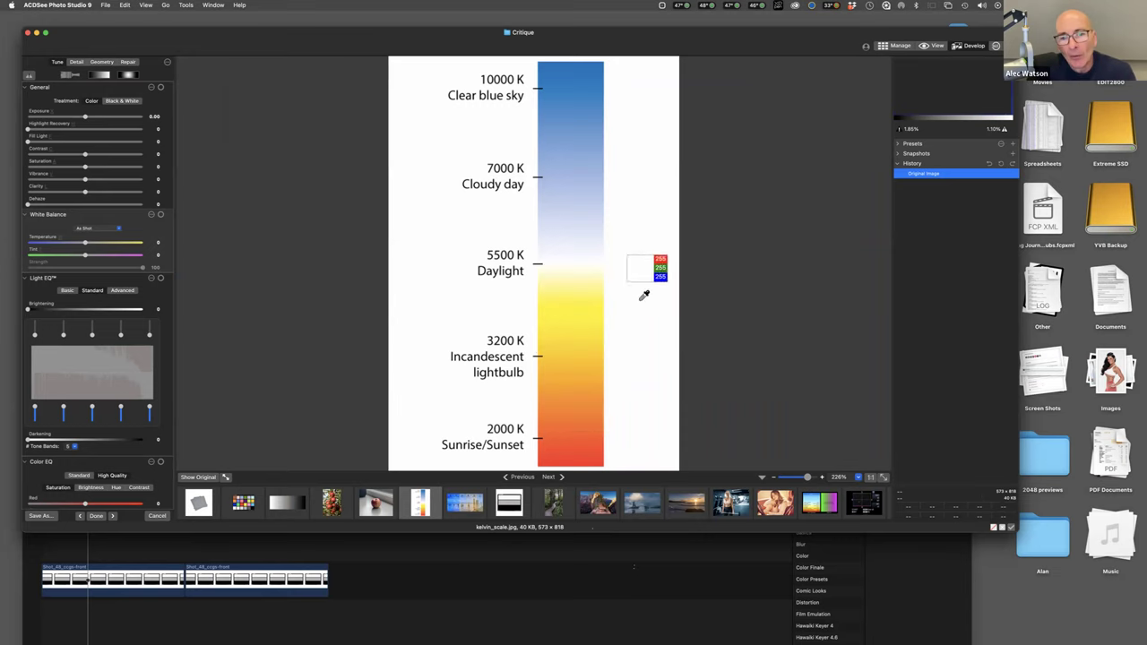
View the sunset seascape photo, and compare the single apple on the table with the apples on the tree
left_click(686, 503)
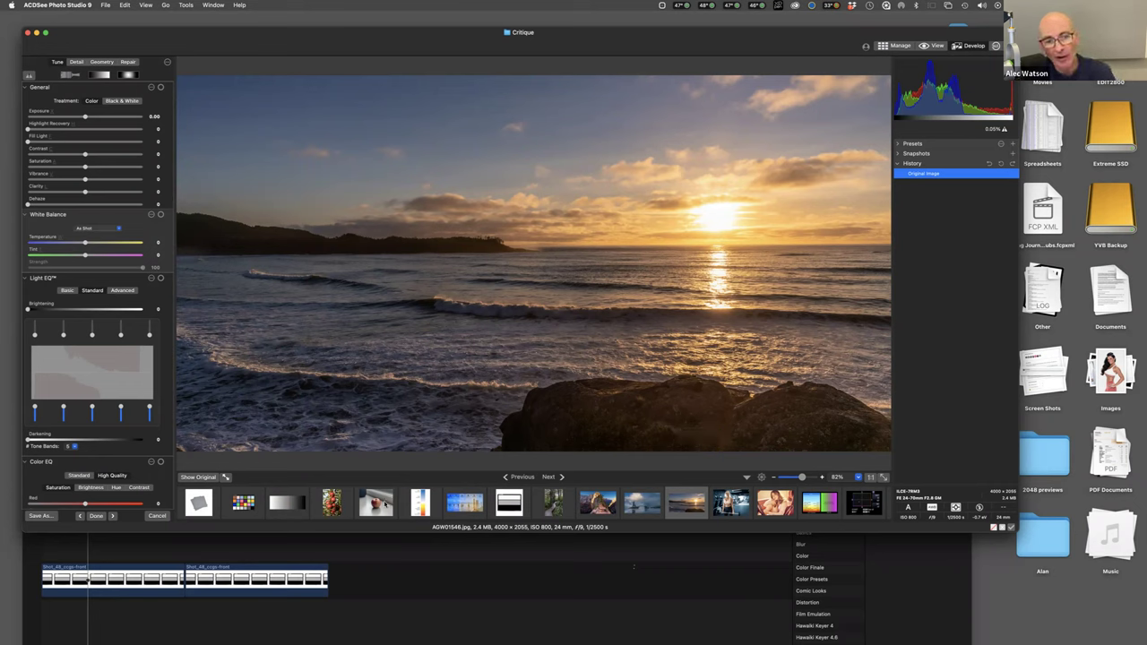
left_click(377, 507)
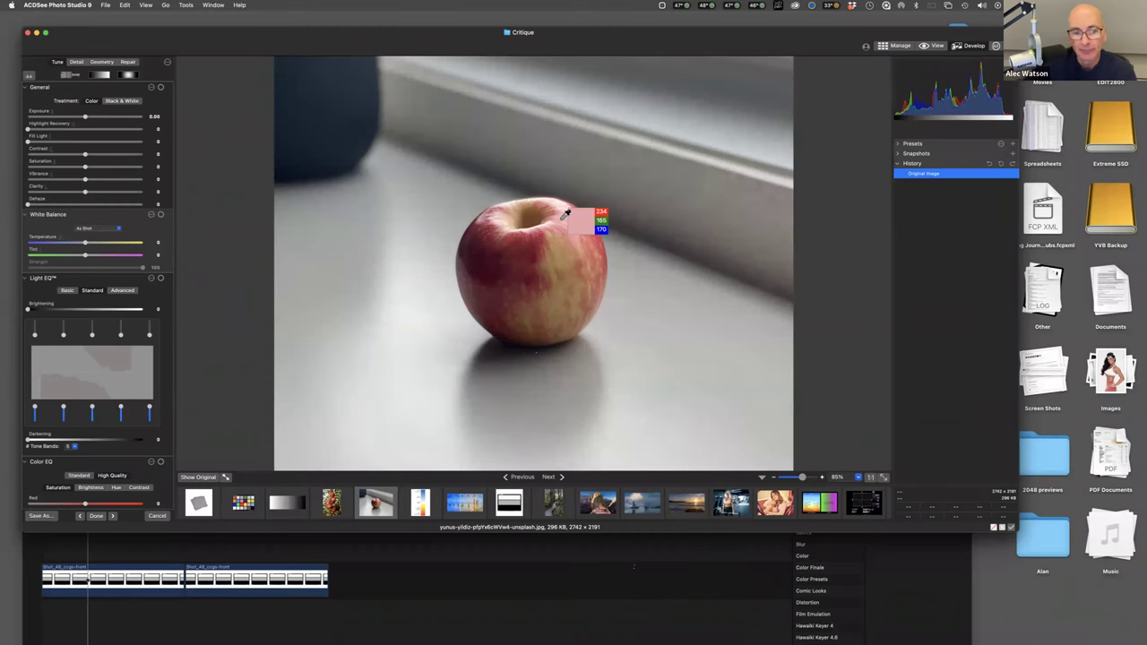
key("Left")
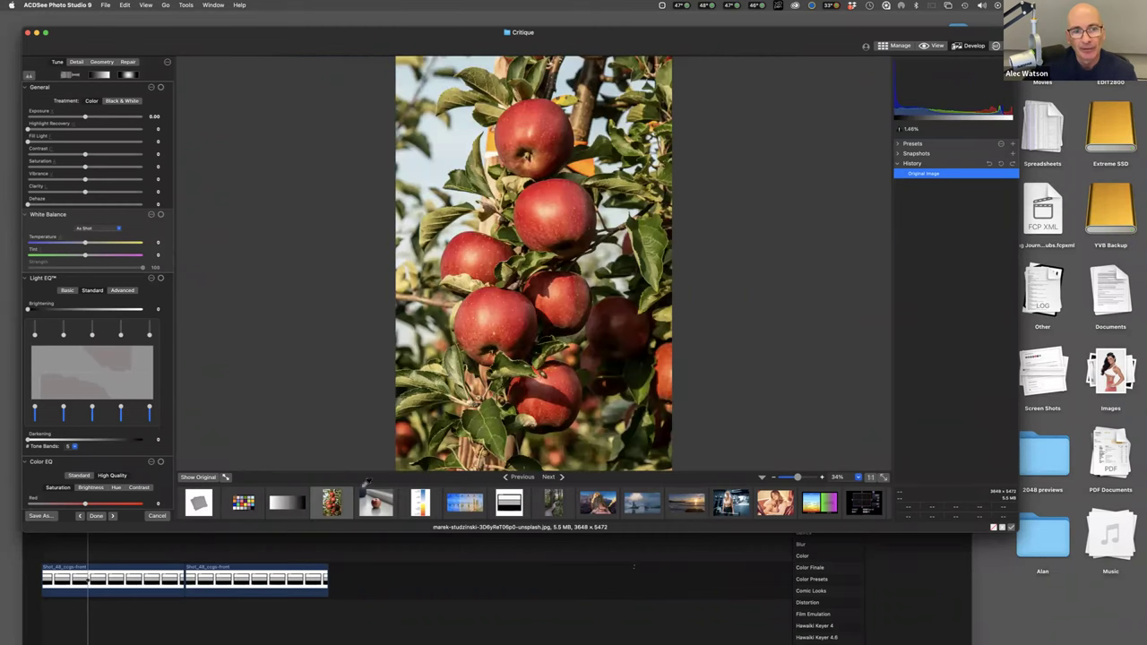
left_click(369, 511)
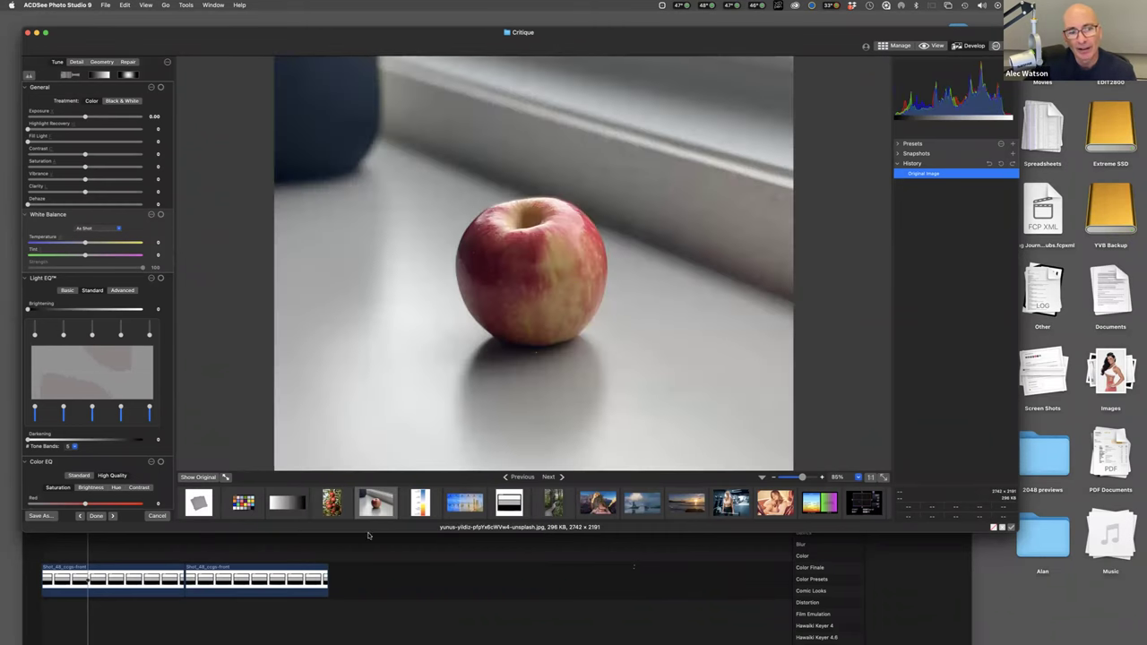
key("Left")
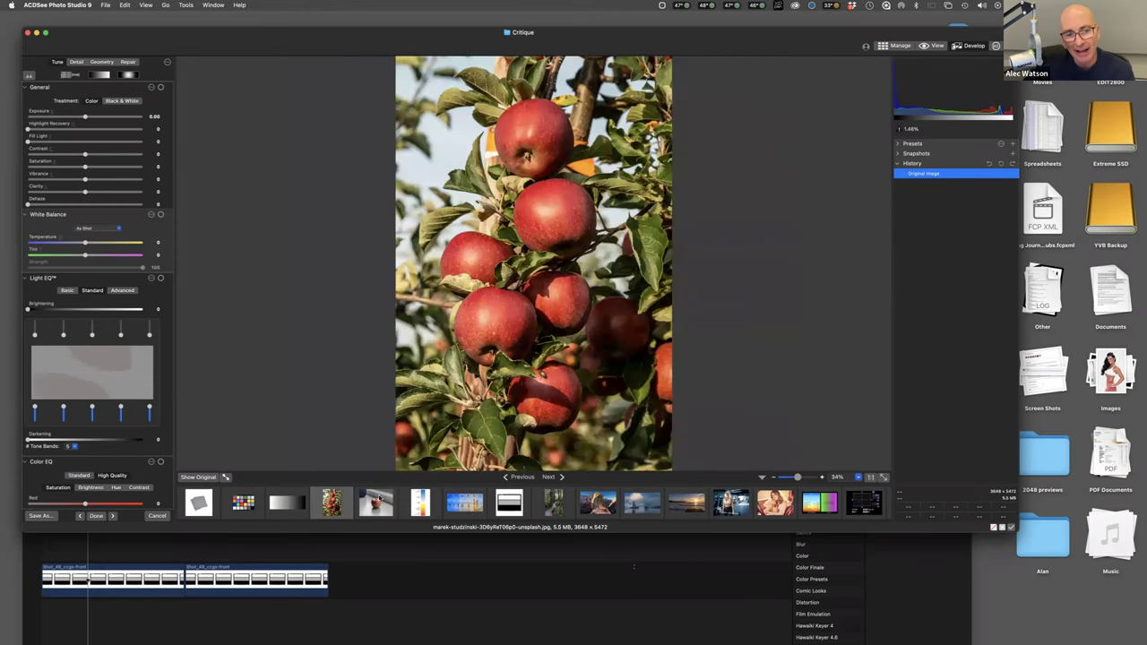
left_click(378, 500)
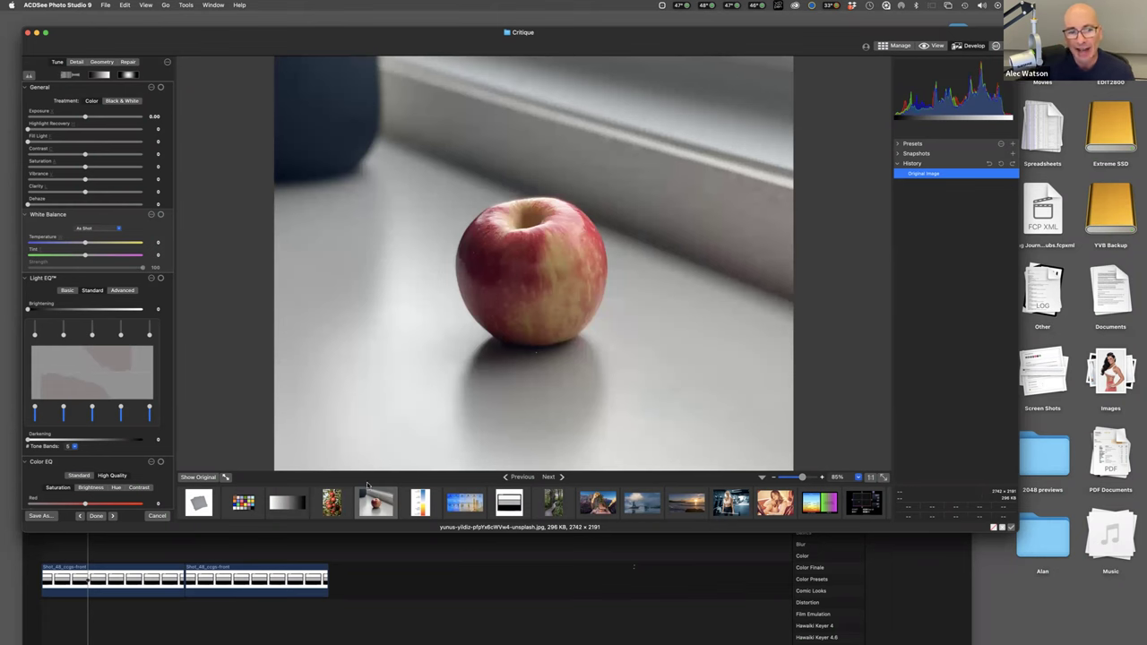
left_click(332, 503)
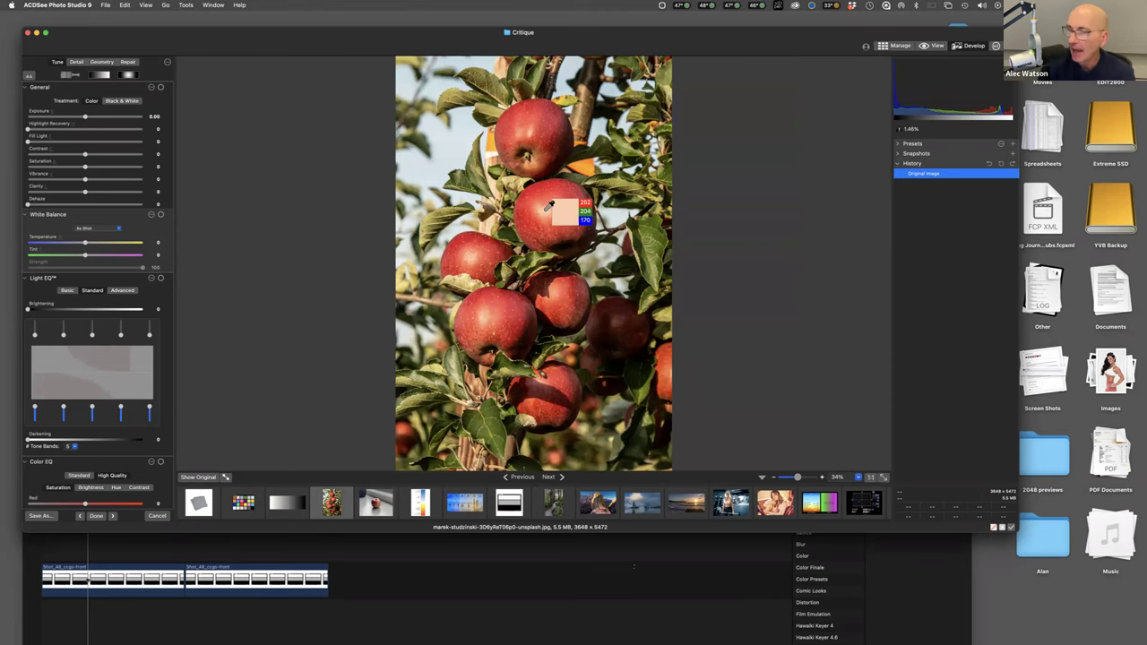
Compare the colour temperature chart kelvin_scale.jpg with the apple tree photo, and return to the chart
left_click(420, 502)
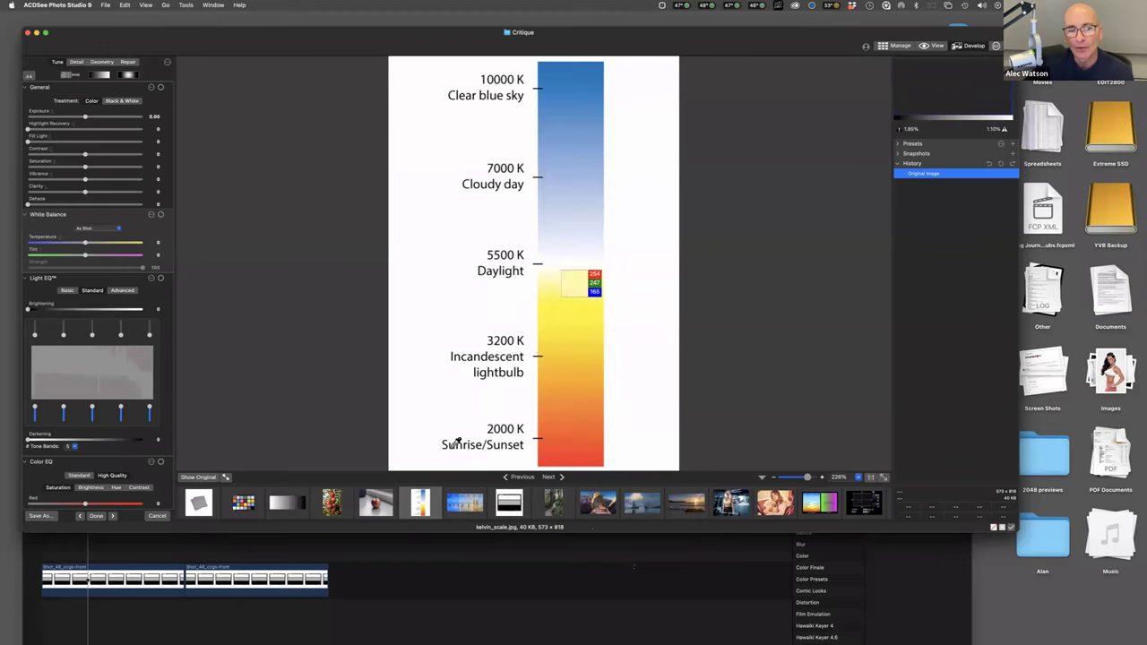
left_click(332, 503)
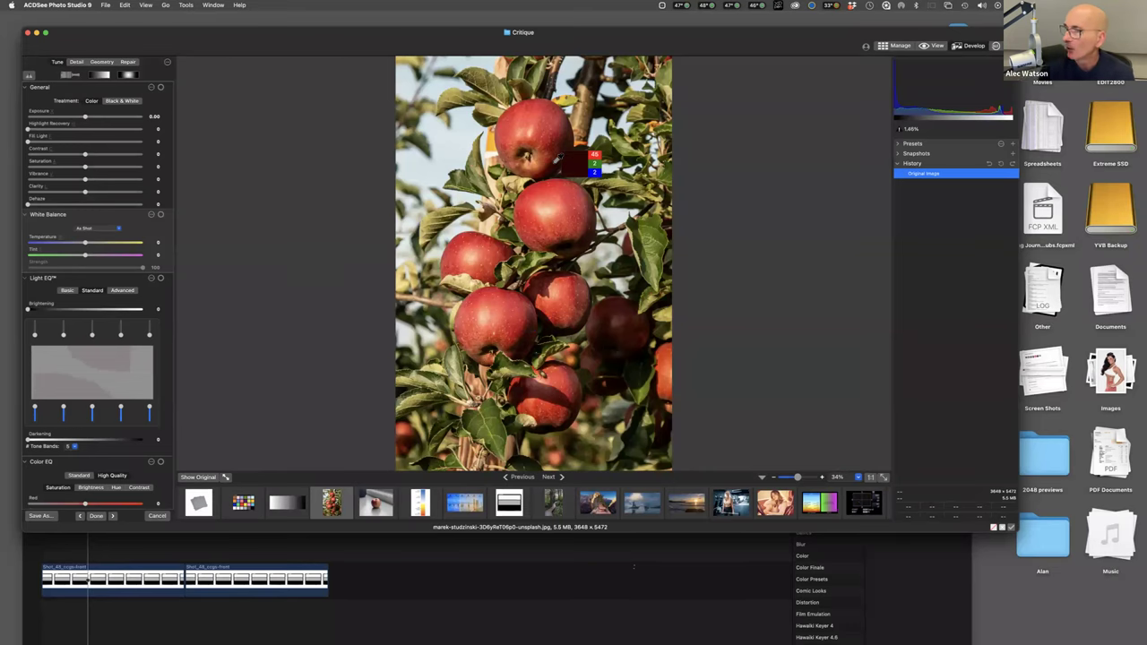
left_click(425, 507)
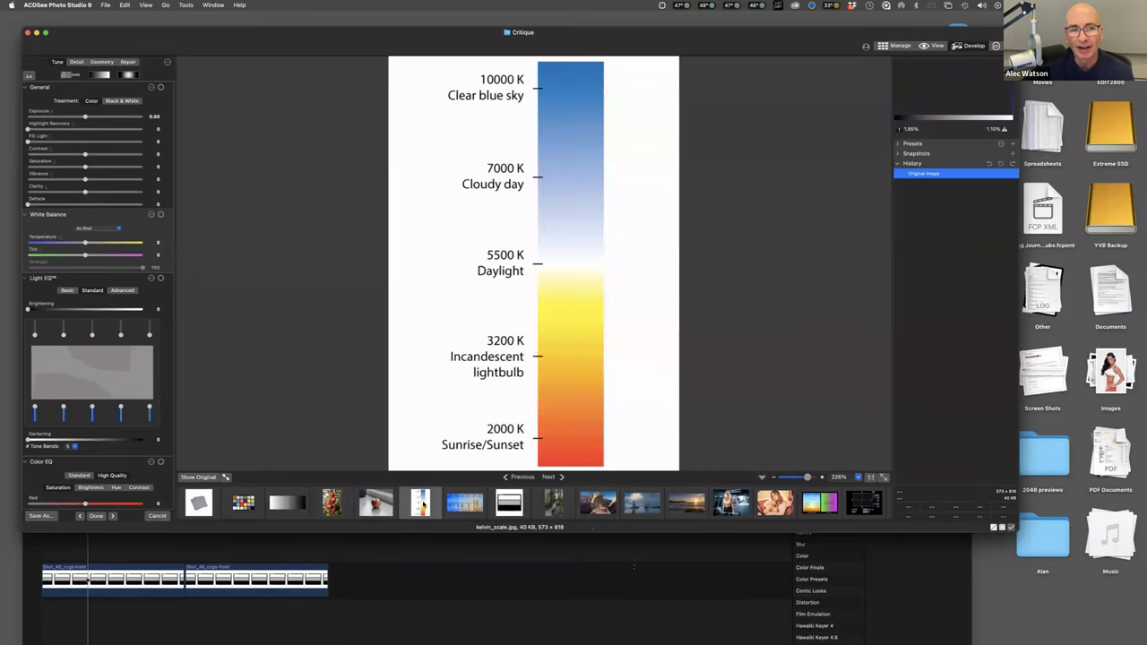
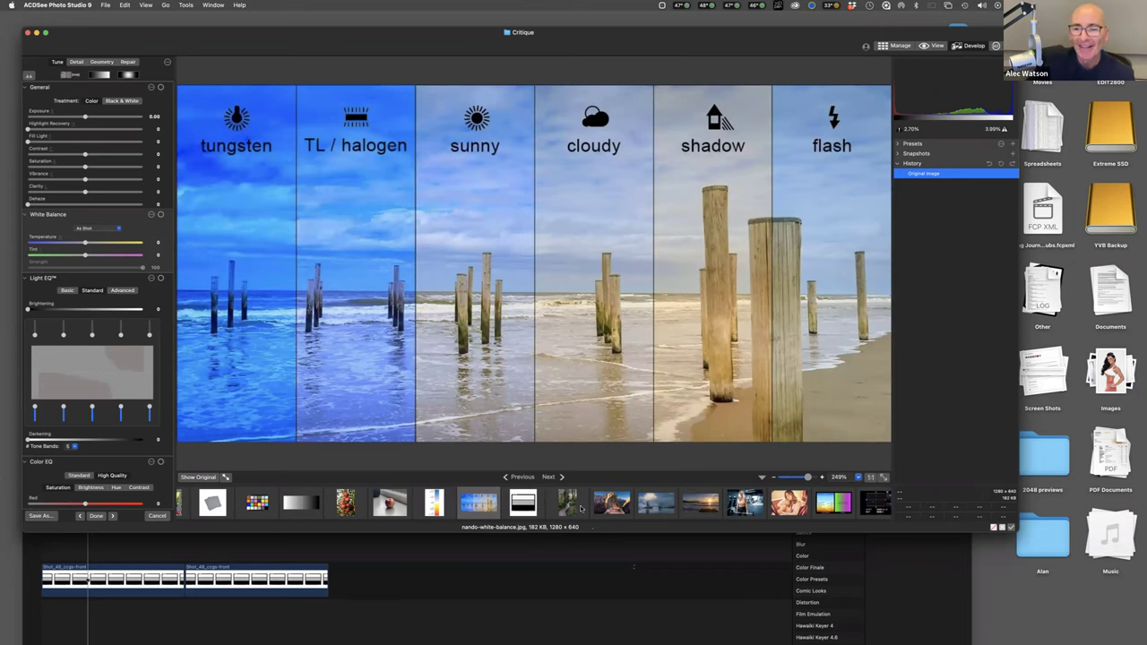
Find and open the photo of the woman blowing a dandelion at sunset
scroll(580, 508, "right", 5)
scroll(569, 509, "right", 1)
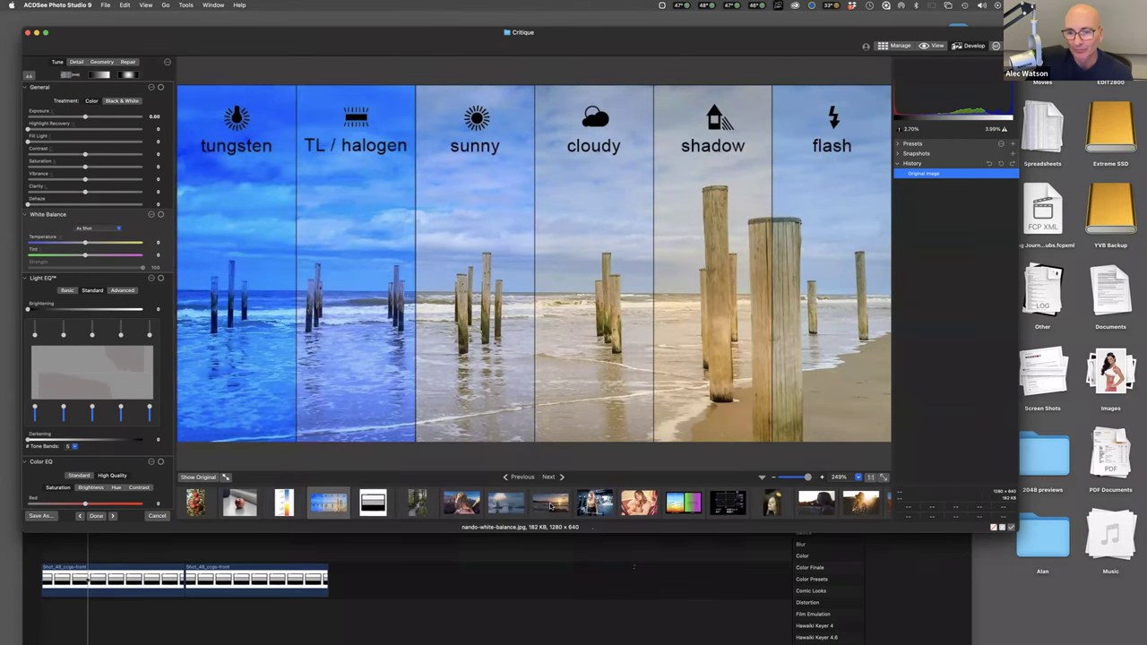
scroll(550, 507, "right", 8)
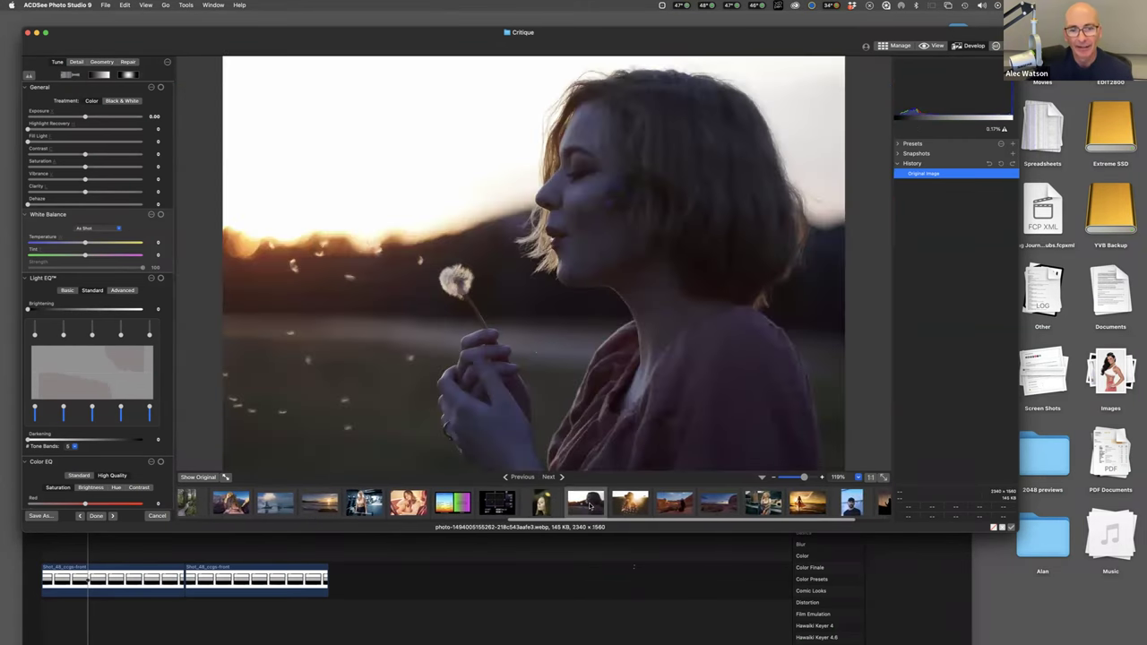
left_click(588, 505)
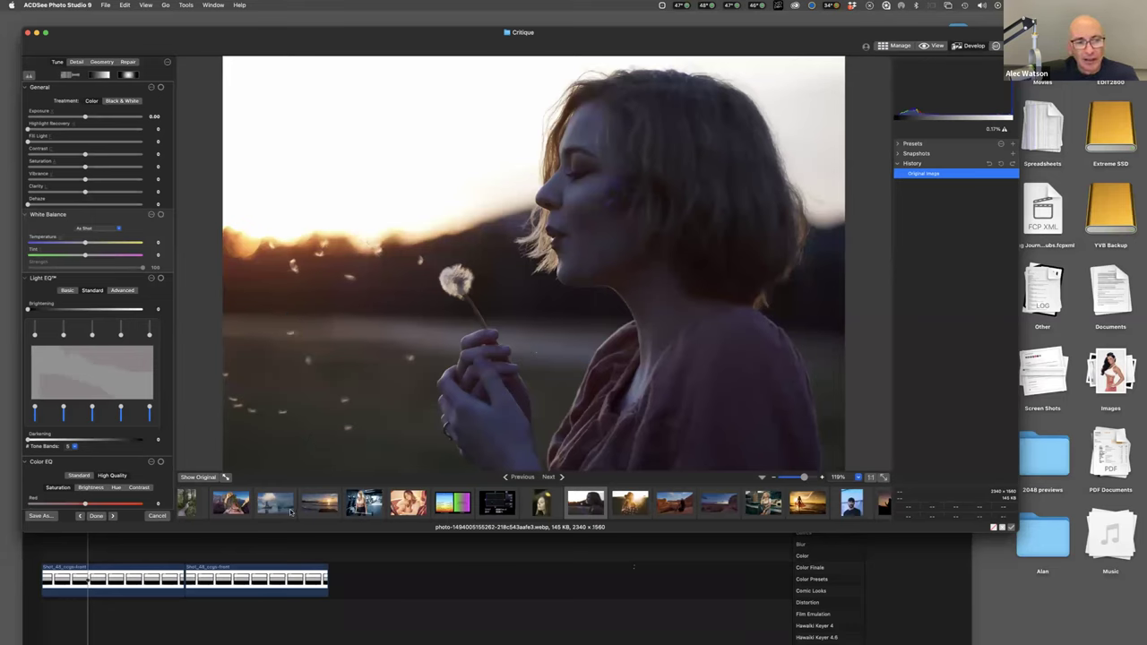
View the grey card image for reference, and return to the photo of the woman with the dandelion
scroll(290, 506, "left", 5)
scroll(290, 511, "left", 5)
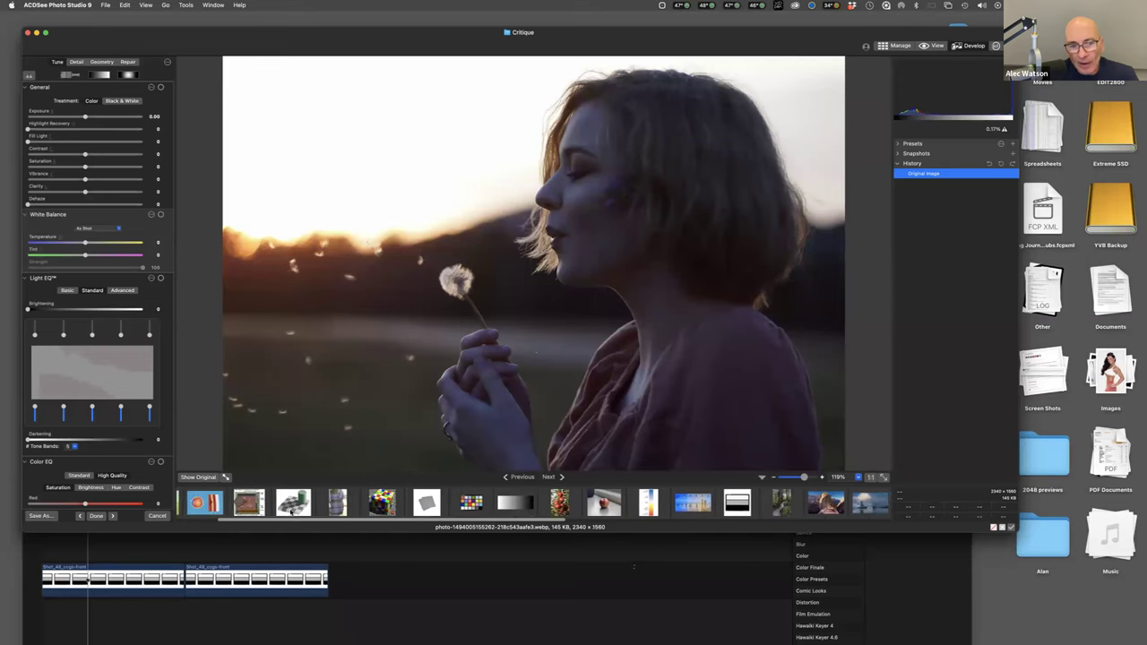
left_click(516, 505)
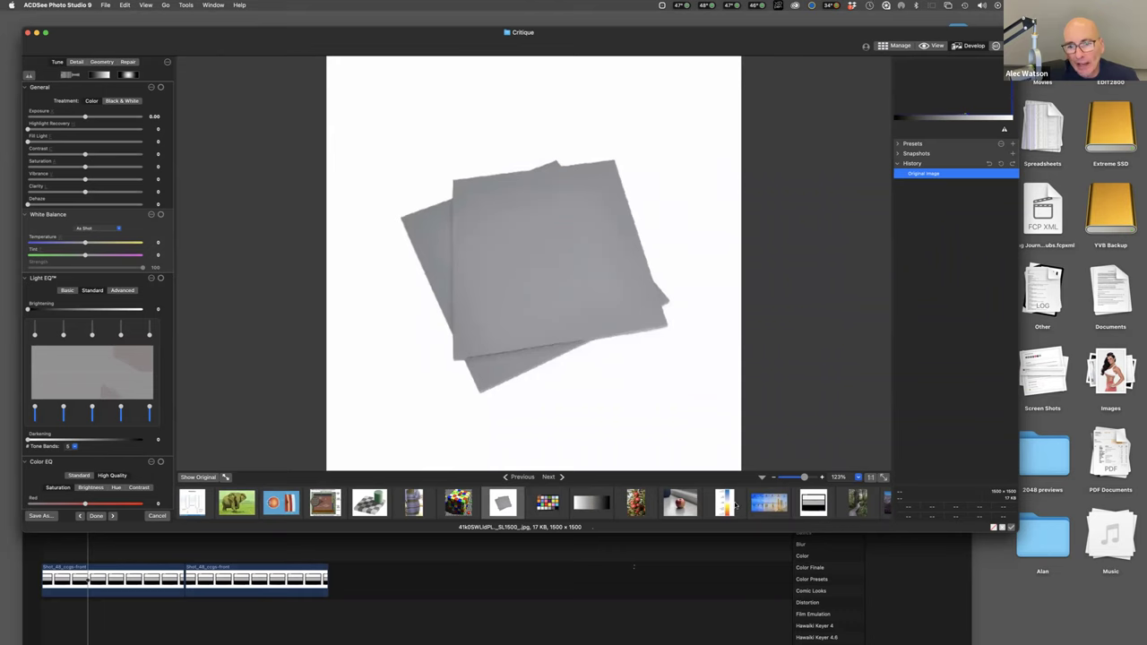
scroll(534, 502, "right", 5)
scroll(636, 507, "right", 6)
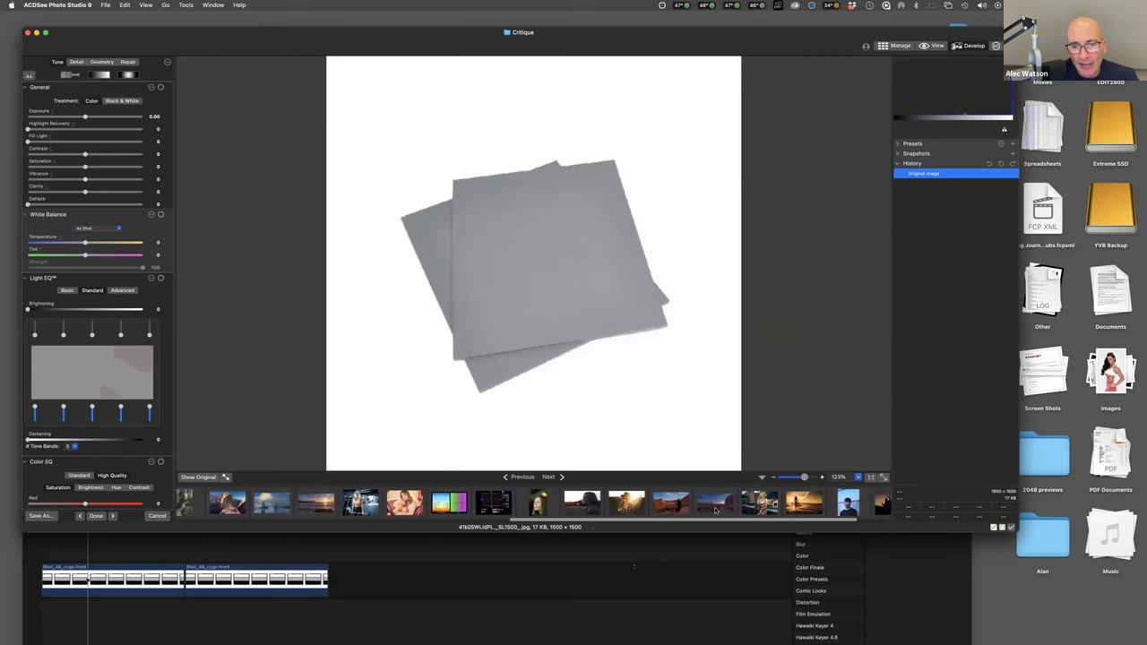
left_click(591, 506)
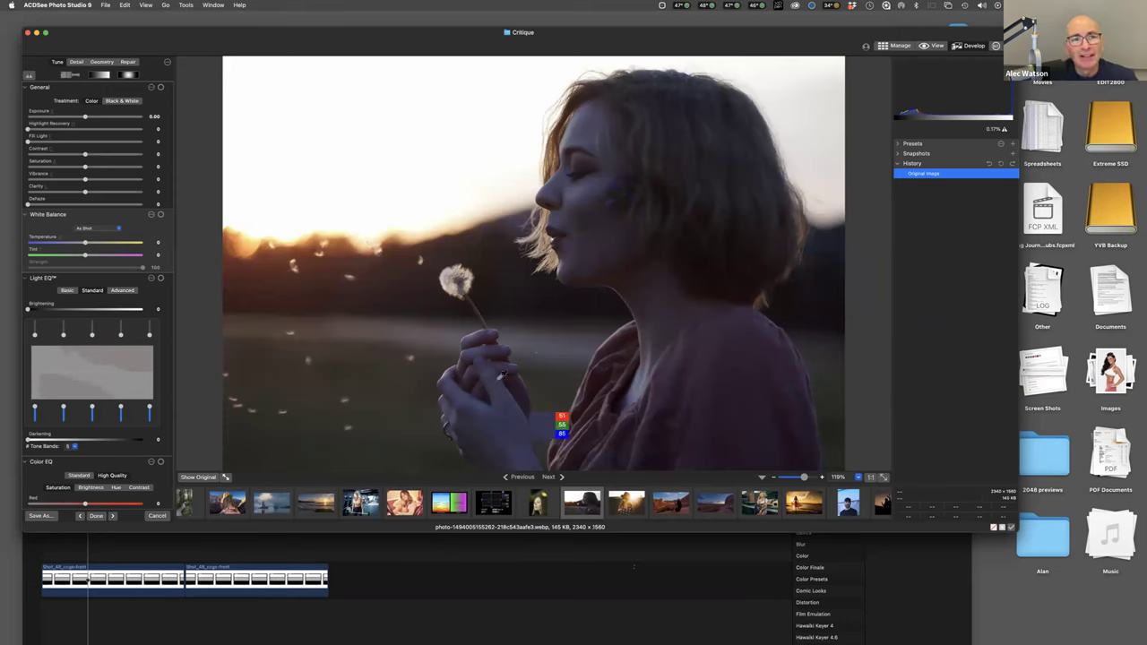
Try white balance temperature 100, tint 34 and exposure 0.57 on the dandelion photo
left_click_drag(86, 245, 144, 245)
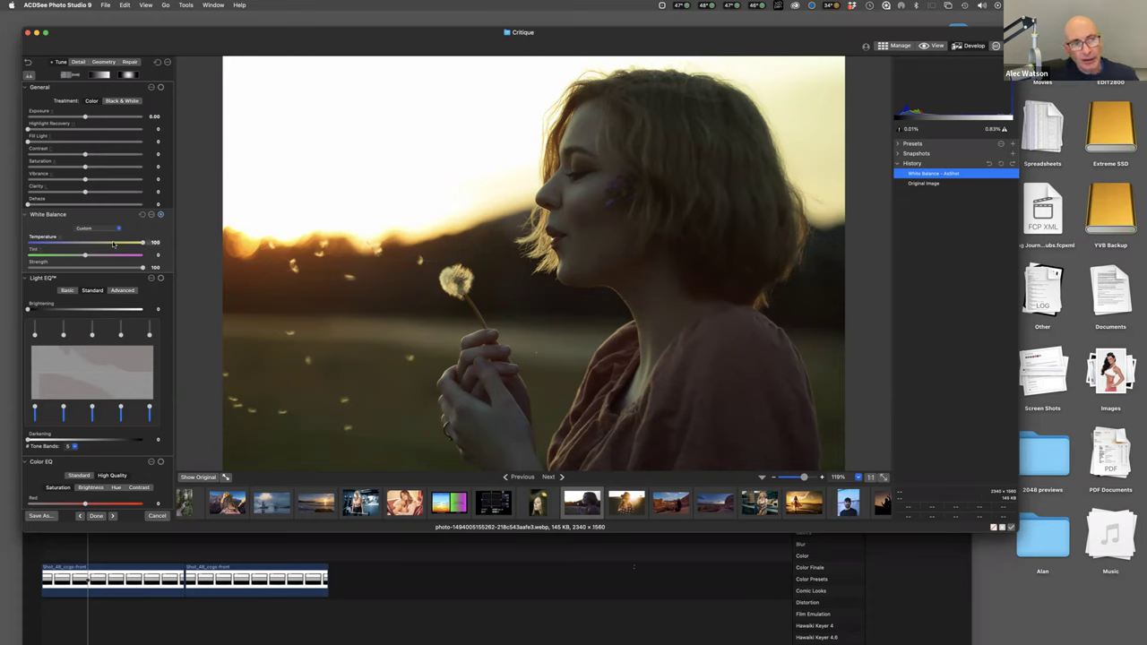
mouse_move(141, 242)
left_mouse_down()
mouse_move(90, 243)
mouse_move(146, 240)
left_mouse_up()
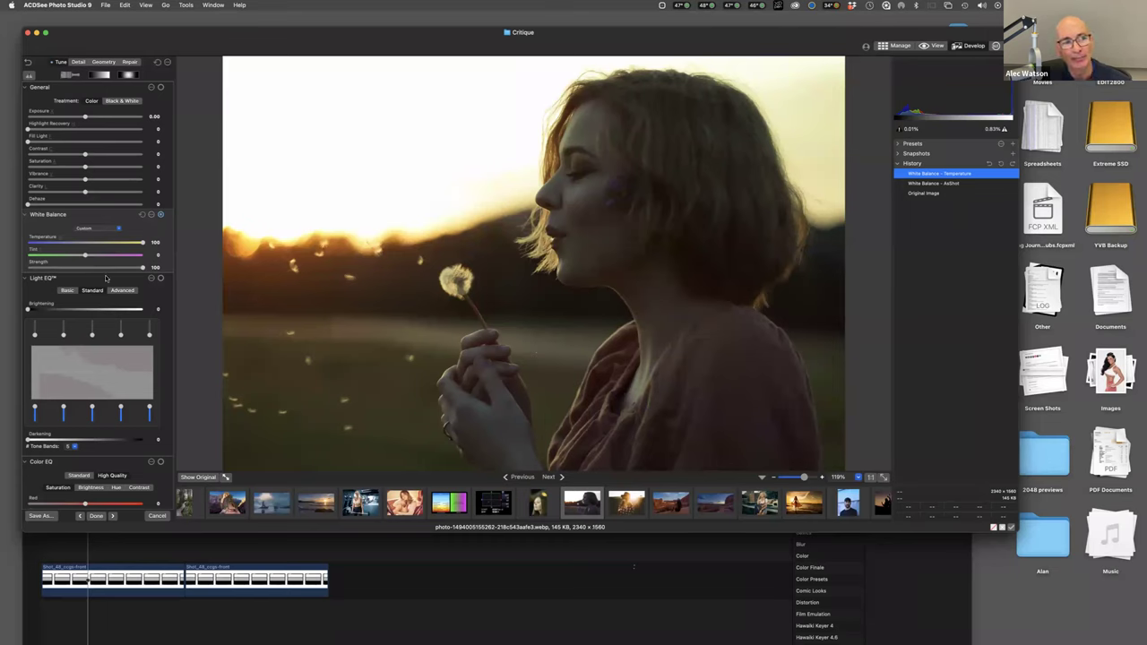
left_click_drag(85, 256, 108, 257)
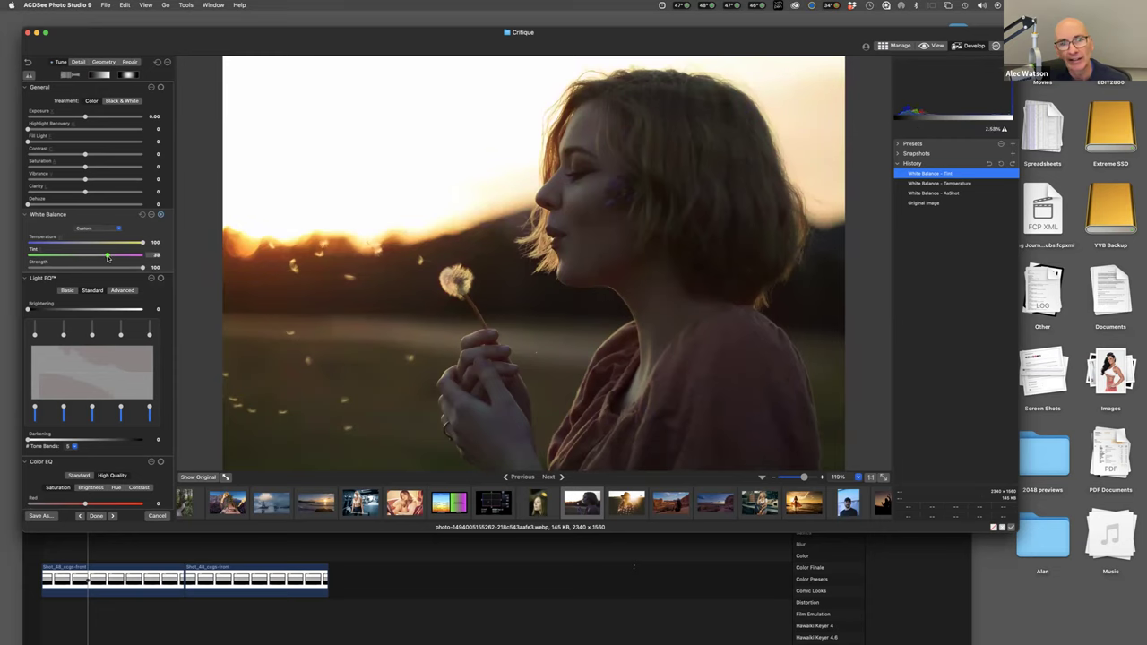
left_click_drag(108, 257, 104, 257)
left_click_drag(85, 118, 92, 117)
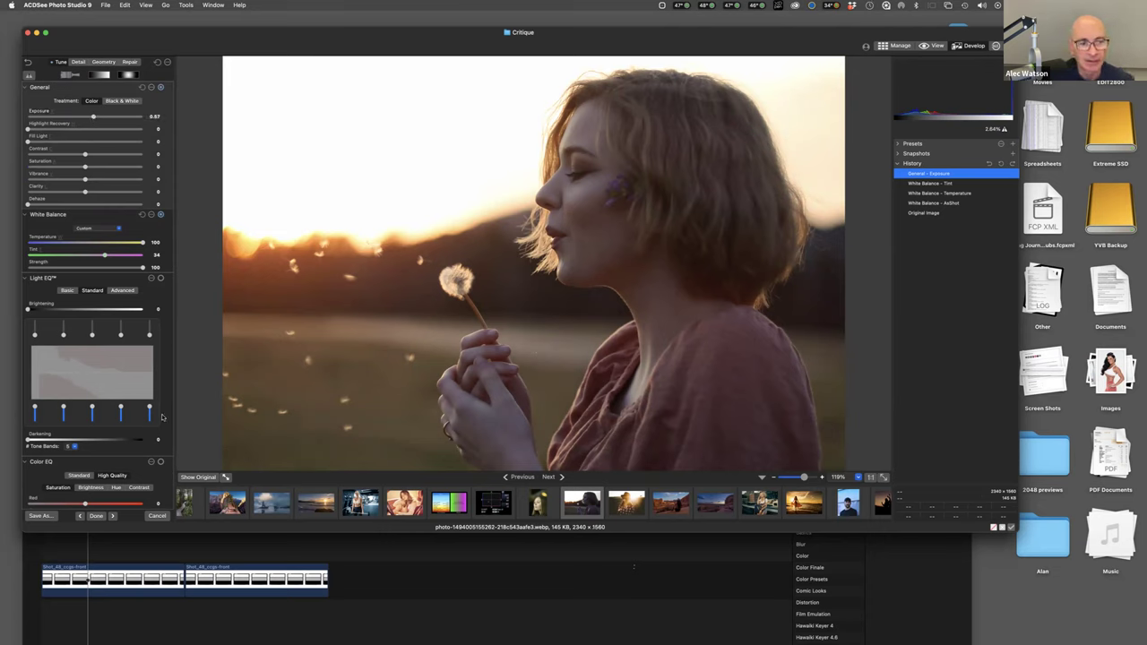
Open the ColorChecker grayscale image Shot_48_ccge-front.jpg, discarding the dandelion photo's edits
scroll(285, 506, "left", 10)
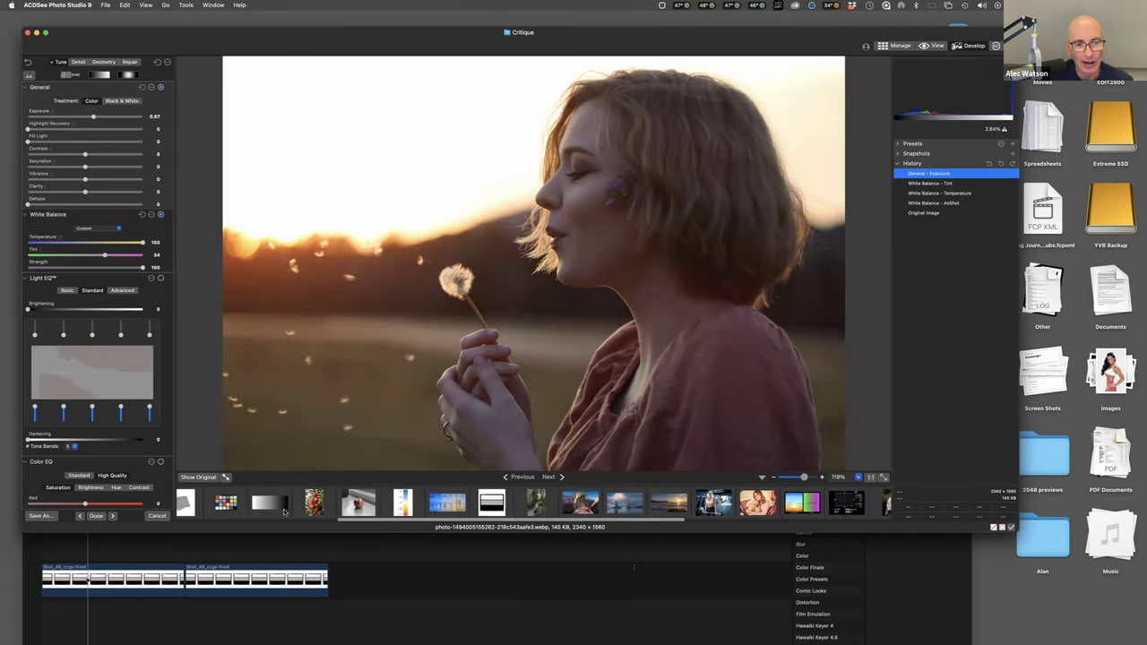
left_click(579, 503)
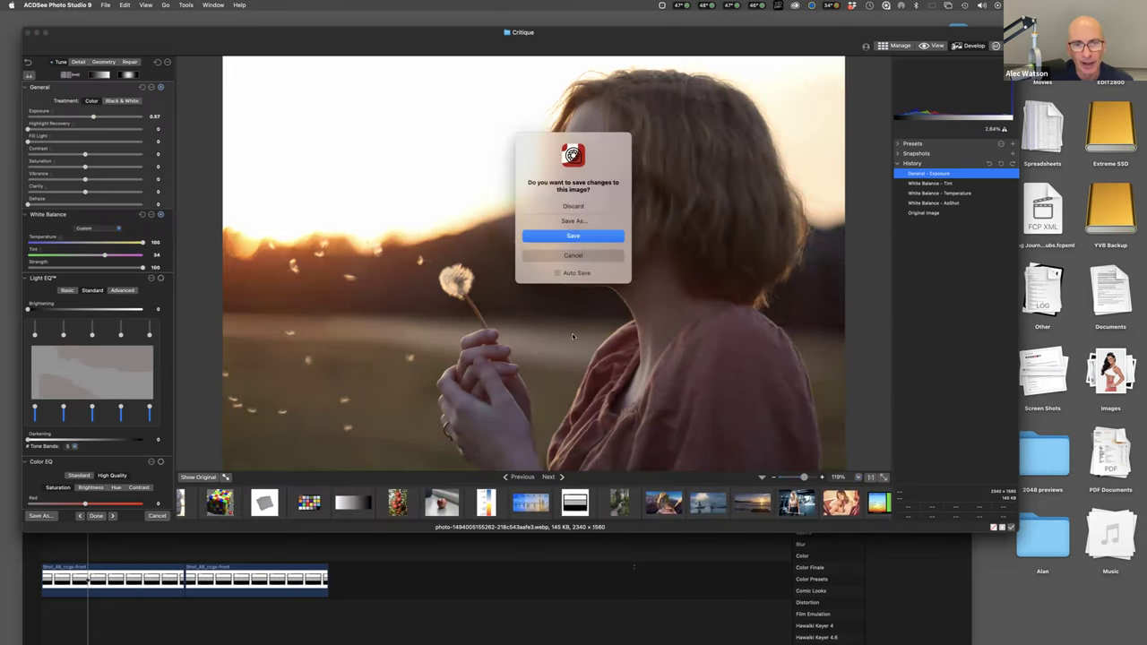
left_click(570, 207)
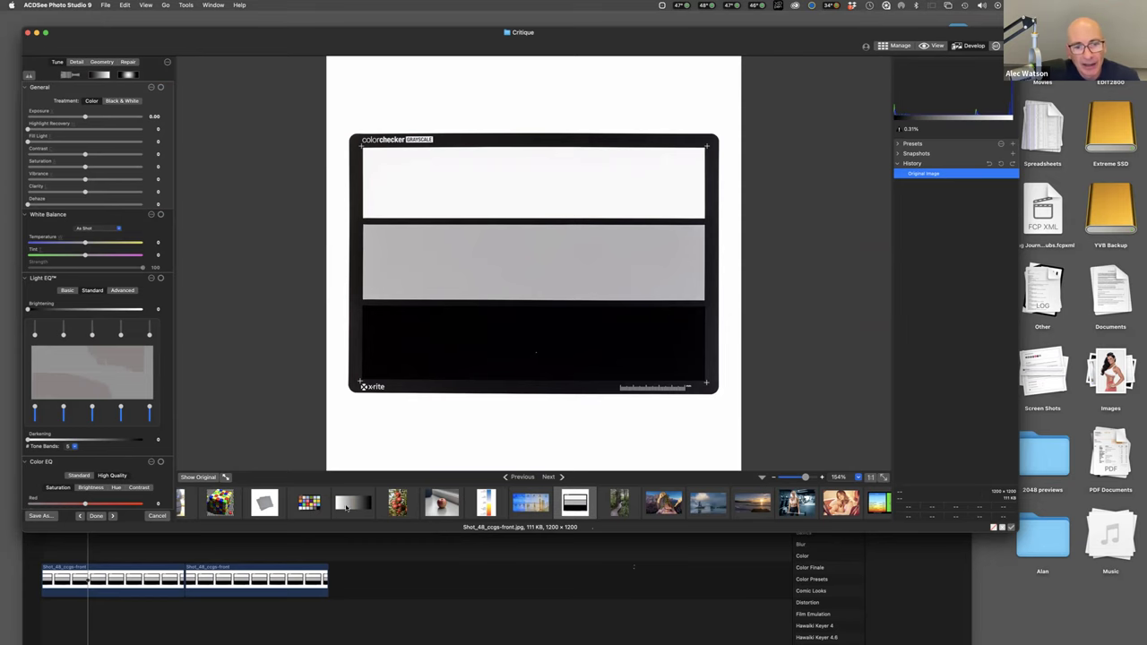
Compare the ColorChecker Classic chart colorchecker-classic_01.png with the grayscale card, including a look at the grey card, ending on the grayscale card
left_click(307, 504)
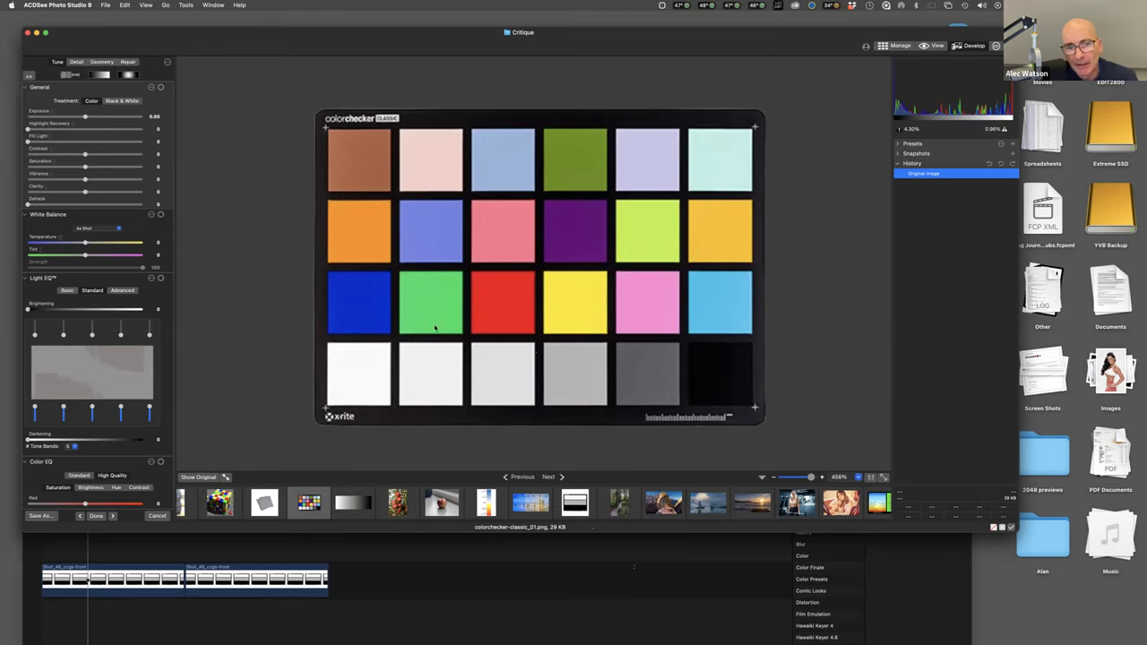
left_click(269, 503)
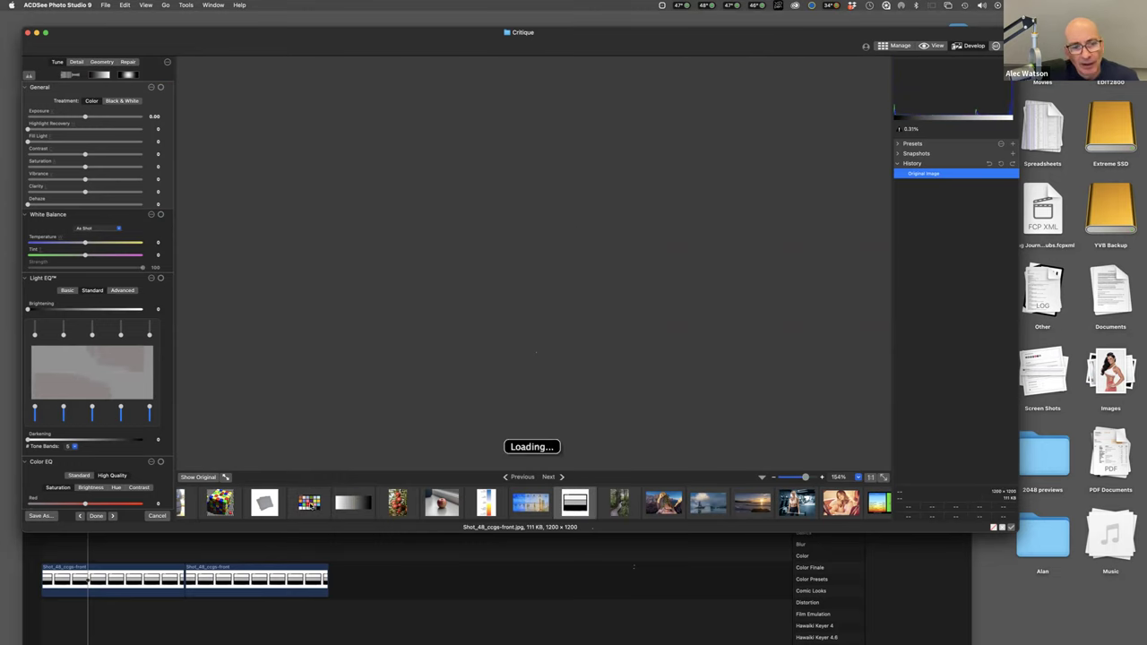
left_click(574, 505)
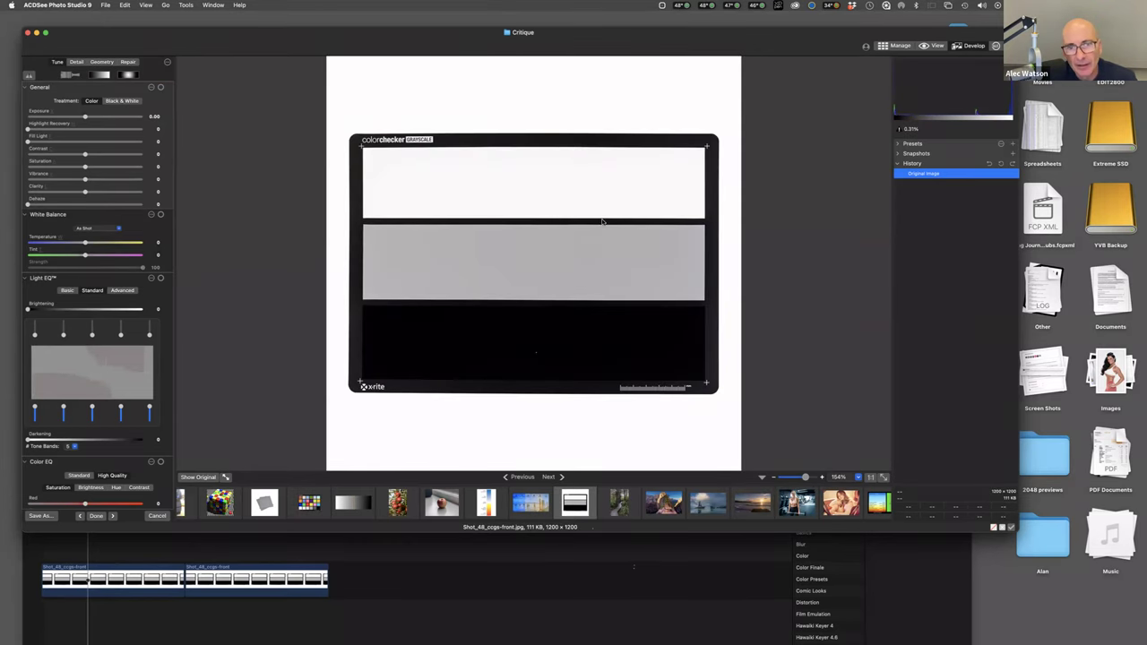
left_click(308, 501)
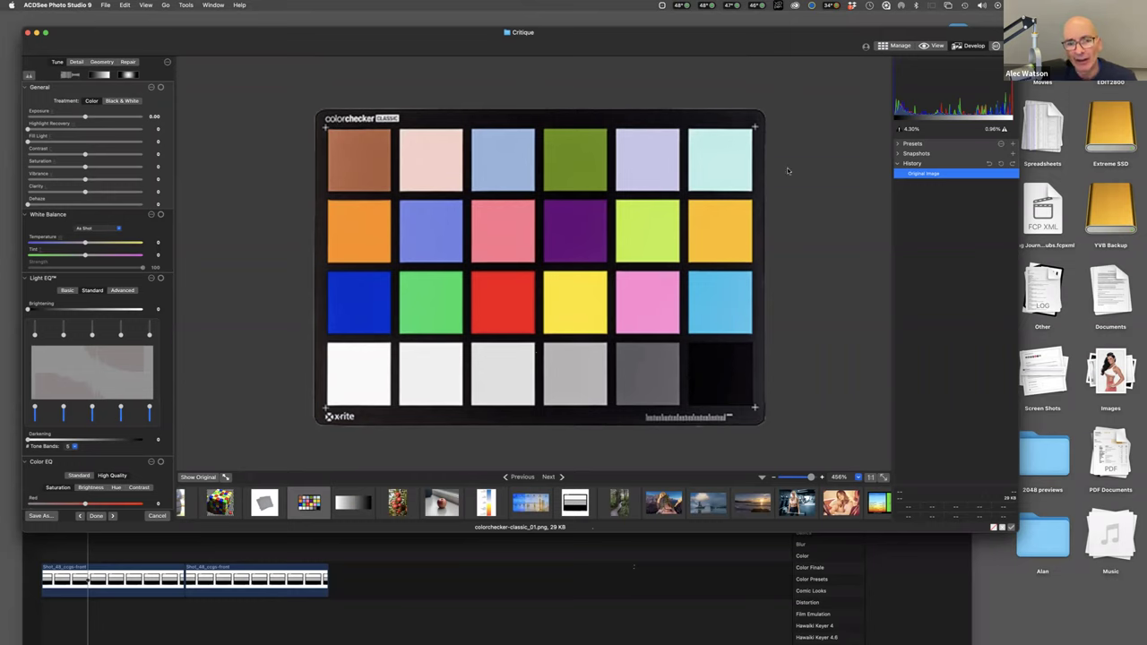
left_click(577, 504)
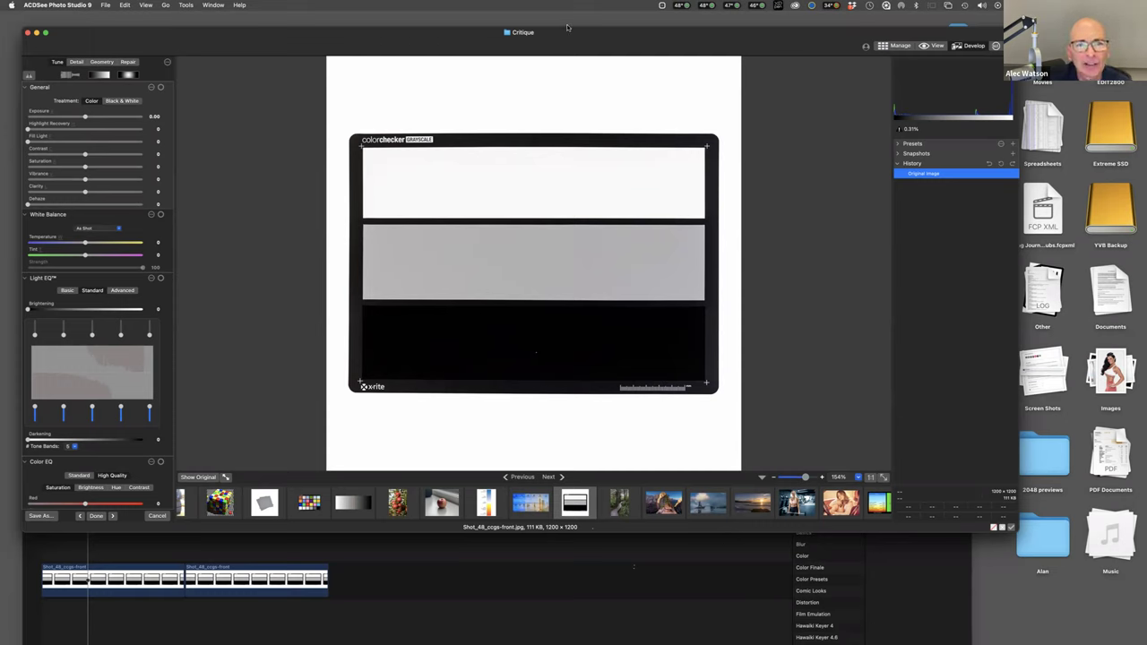
Switch to Final Cut Pro, reposition and widen its window to examine the grayscale card's red, green and blue waveforms, and select the first clip
left_click(176, 610)
left_click_drag(226, 116, 225, 44)
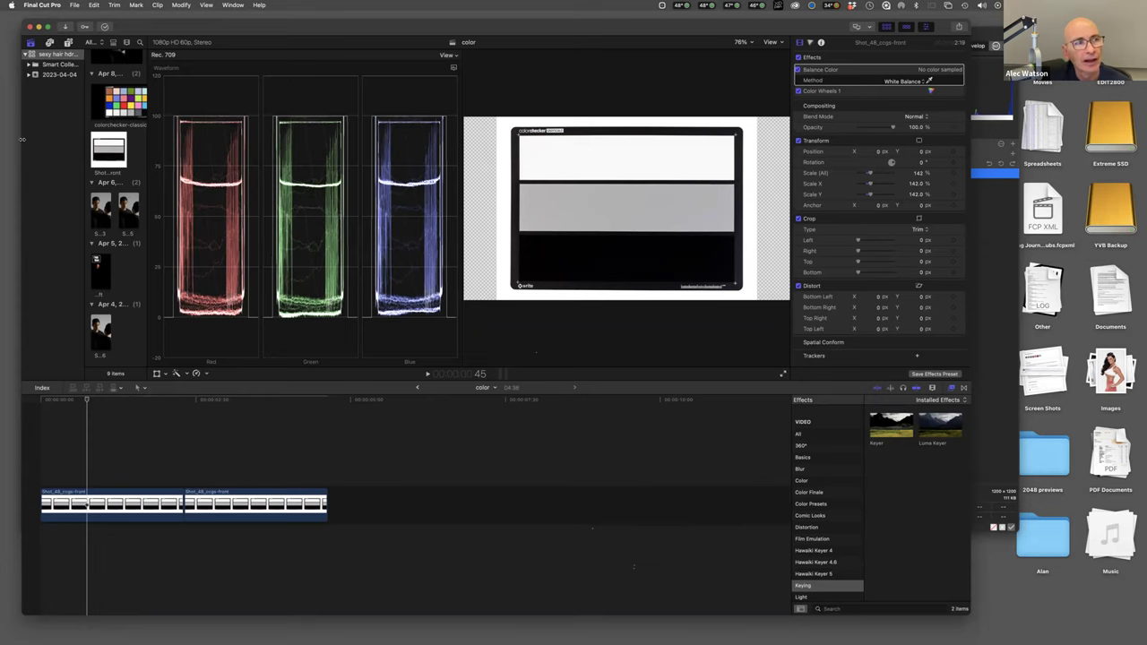
left_click_drag(22, 139, 5, 139)
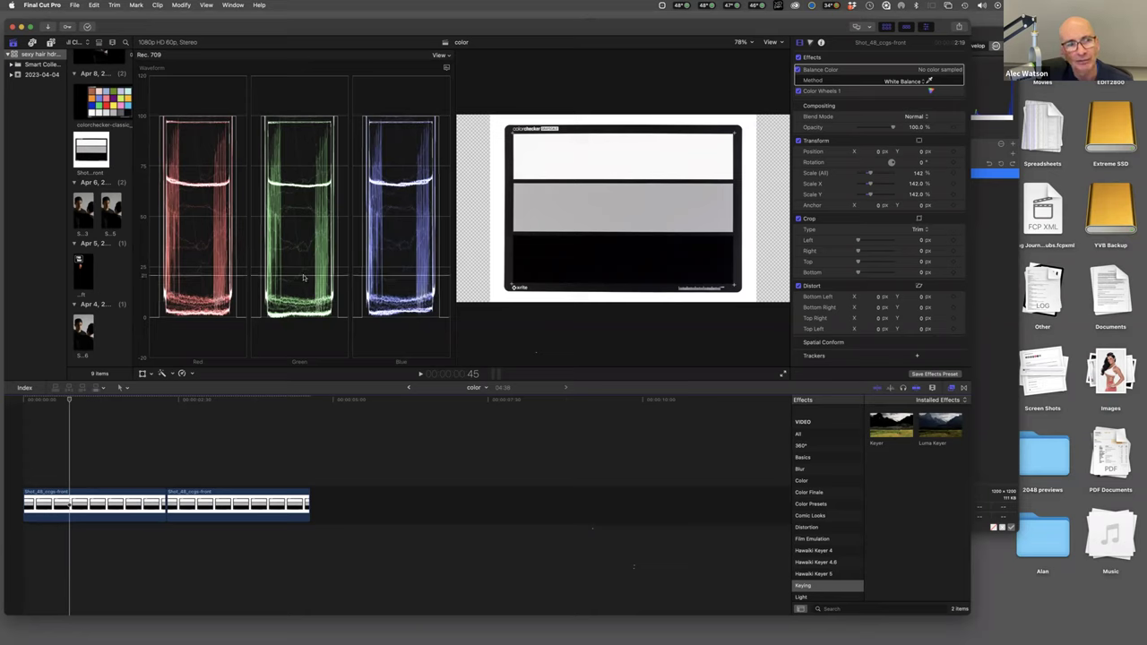
left_click(45, 504)
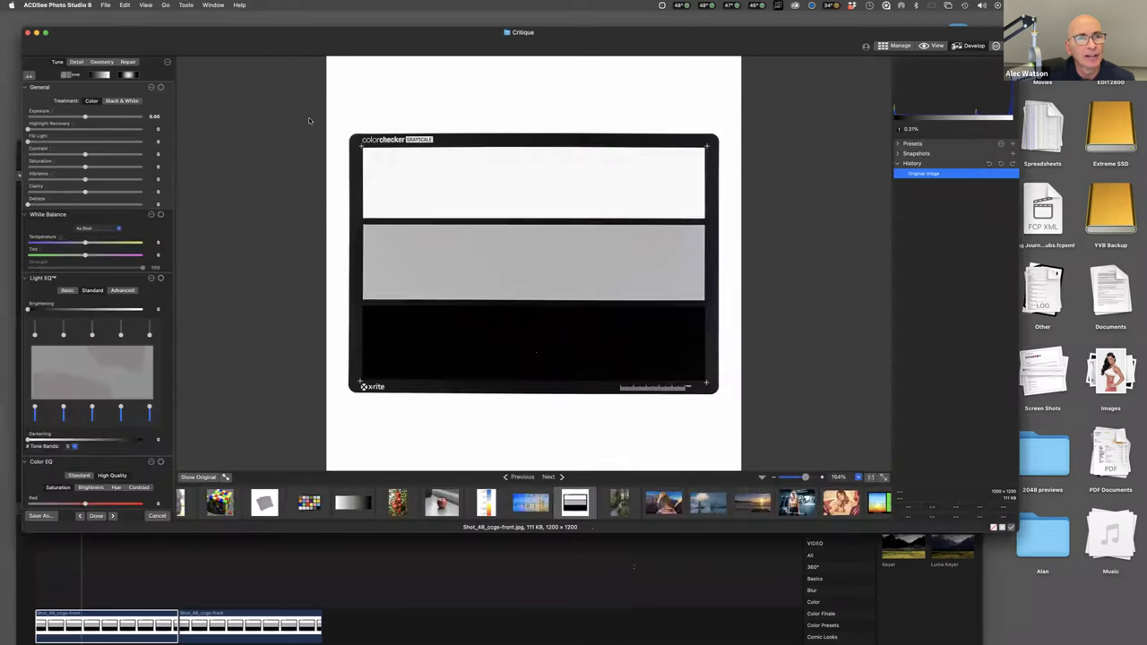
Return to ACDSee Photo Studio, view the grey card image, and open the single apple photo
left_click(272, 502)
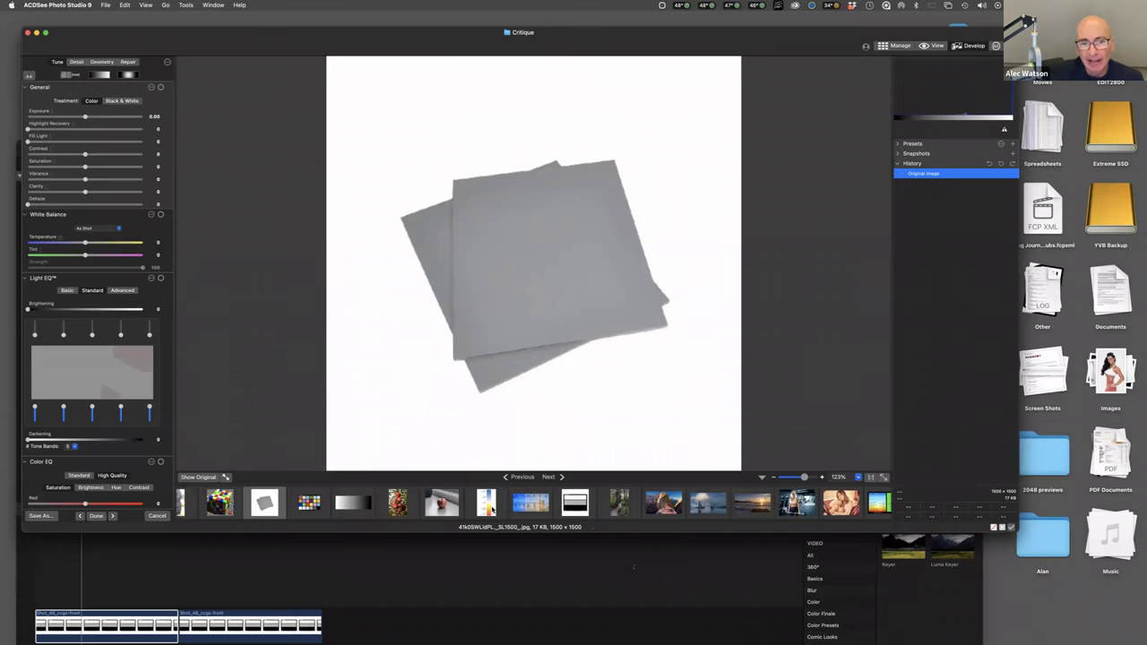
left_click(439, 504)
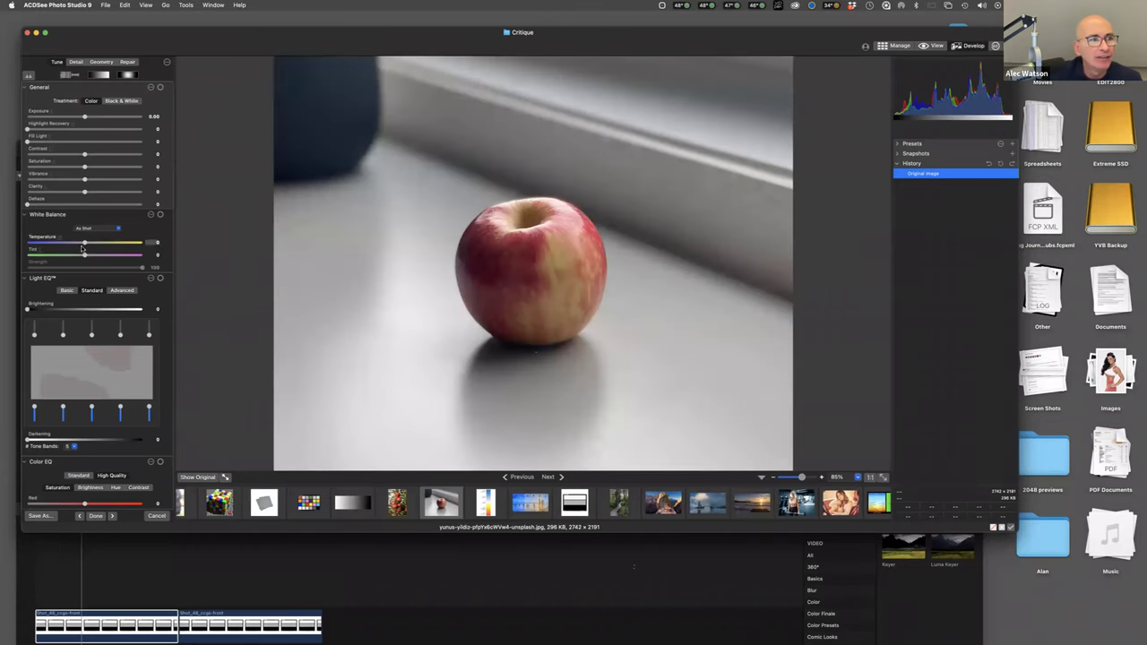
Warm the apple photo's temperature to 37, reset its white balance by sampling the pale table surface, and leave the photo
left_click_drag(82, 245, 106, 243)
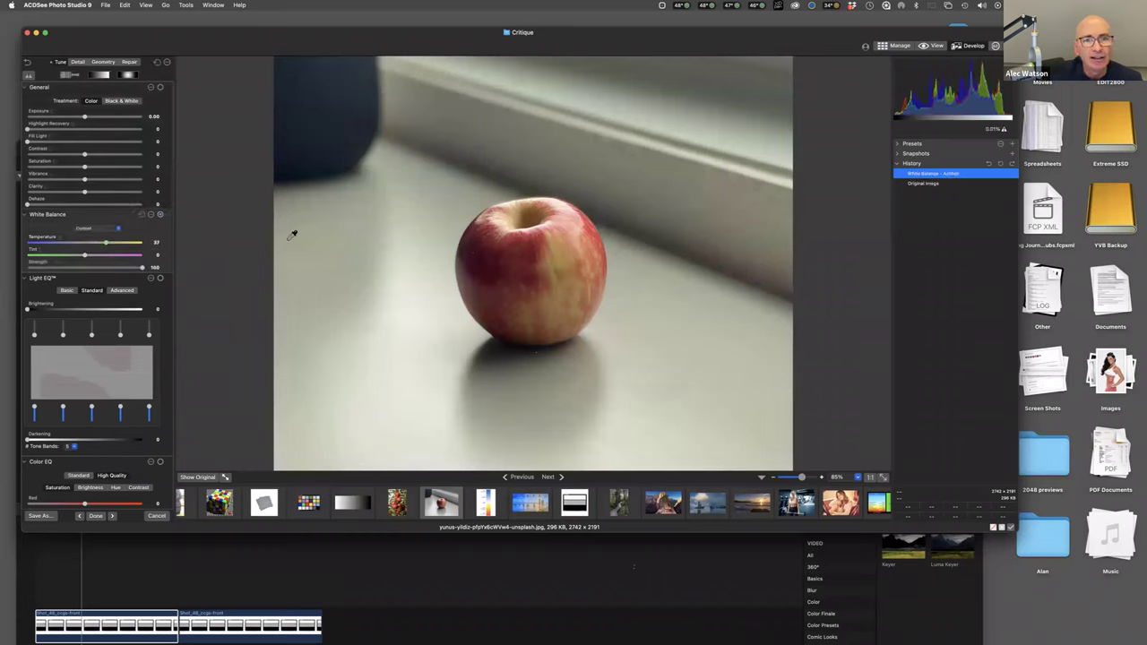
left_click(410, 310)
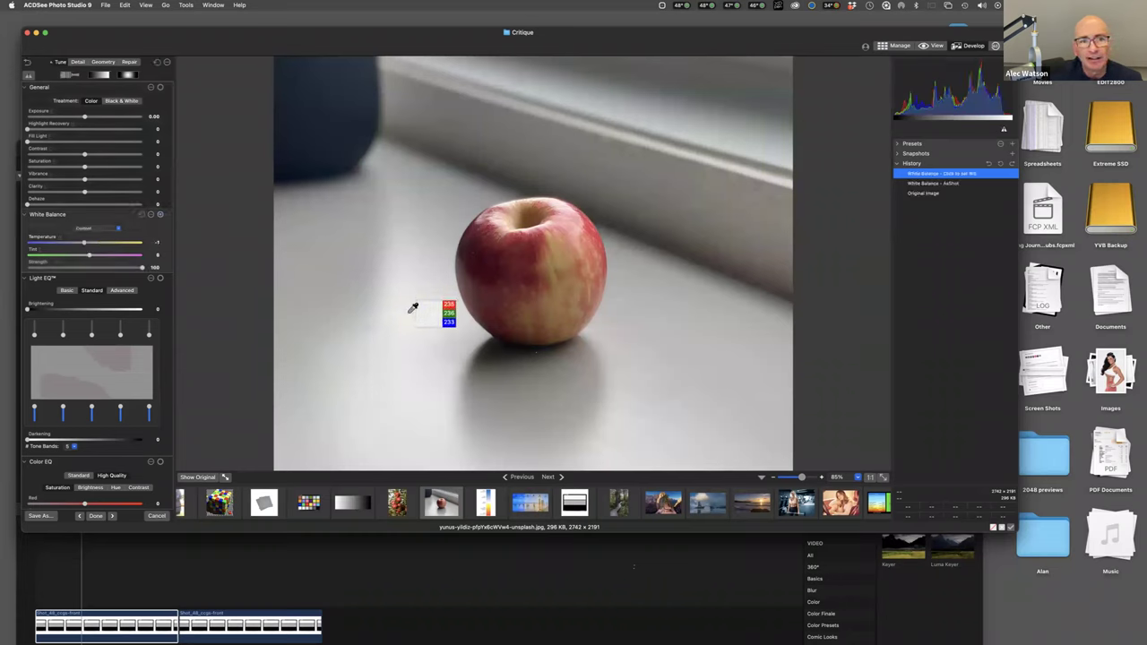
left_click(550, 477)
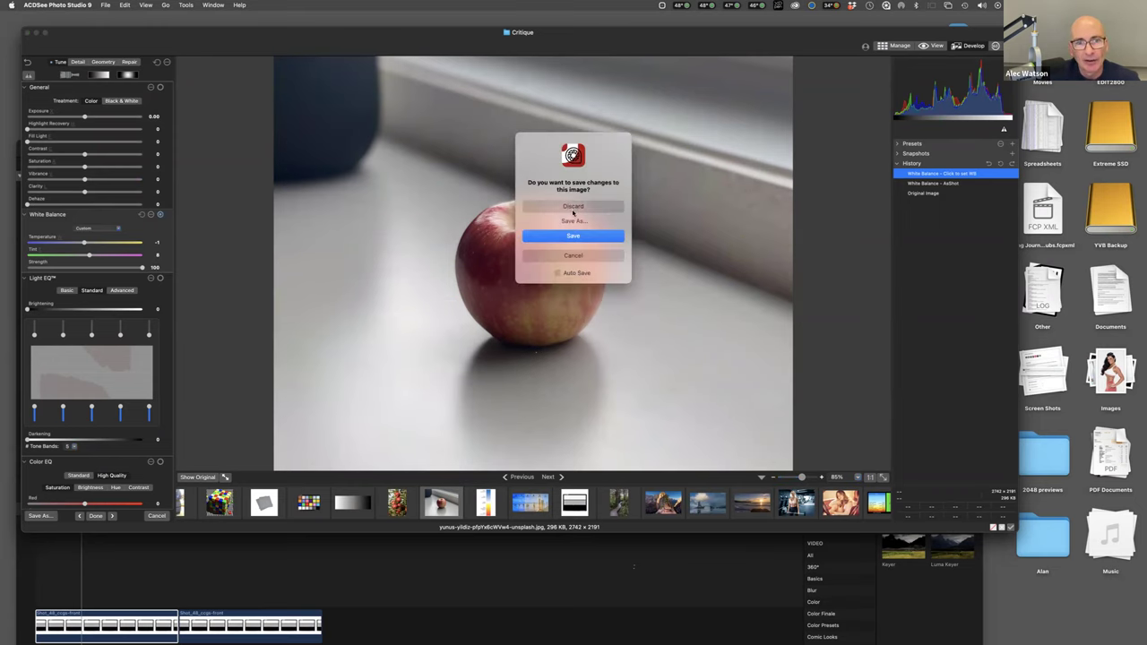
Switch to Final Cut Pro, select the second grayscale clip with the playhead at 3:17, and bring the whole window into view
left_click(385, 586)
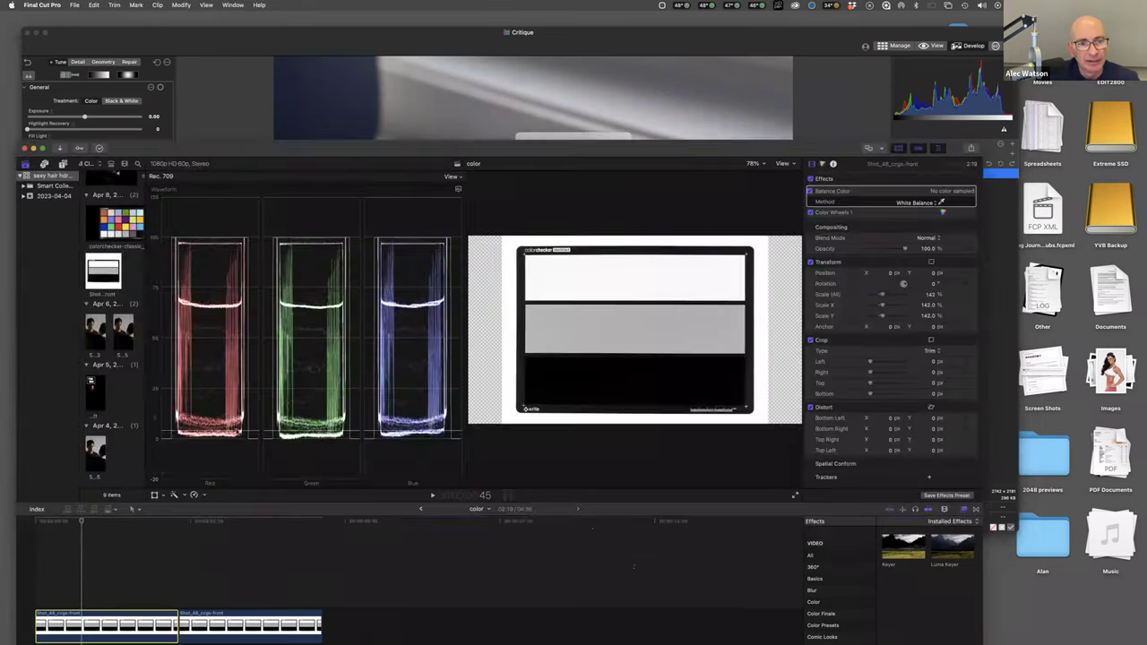
left_click(231, 527)
left_click(238, 623)
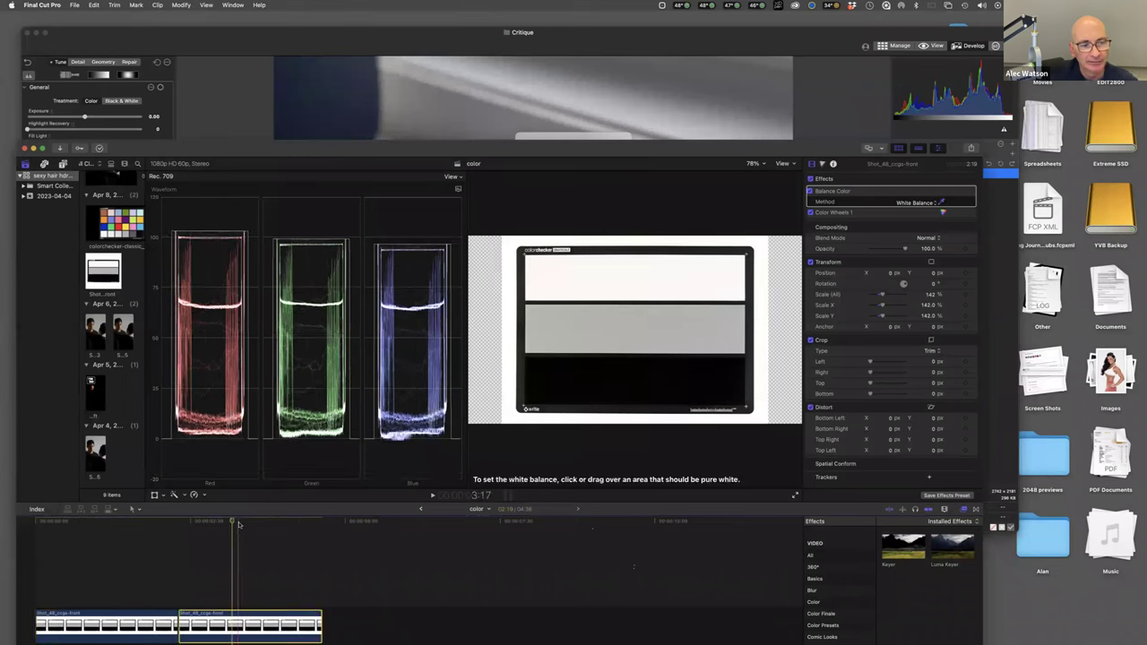
key("ctrl+alt+Return")
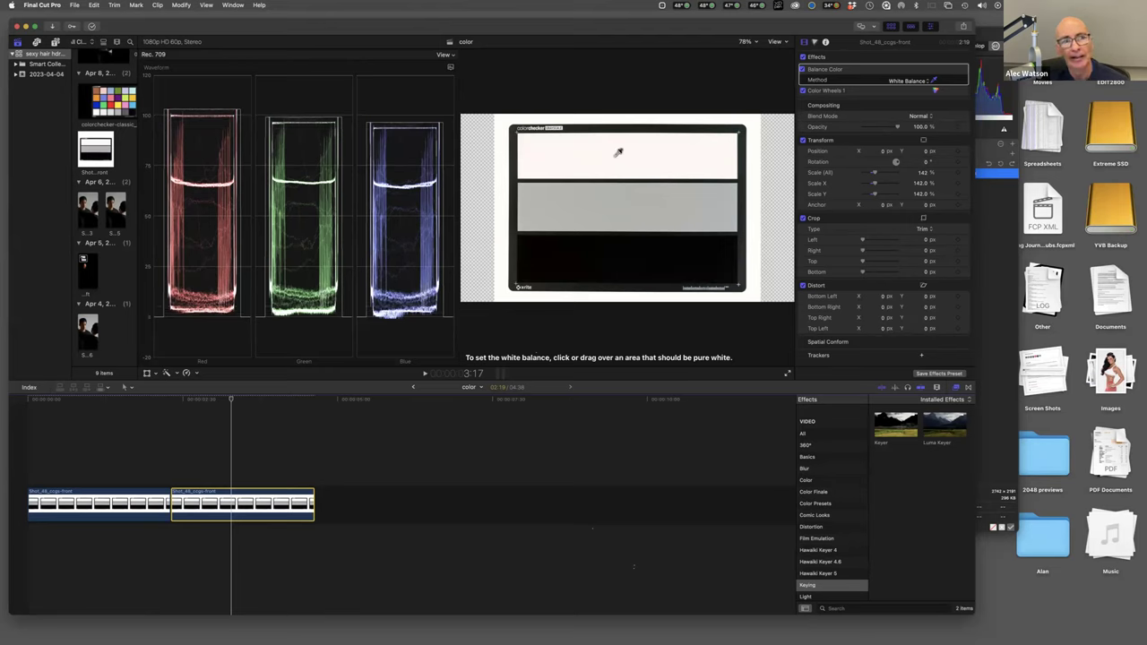
Sample the Balance Color white balance from the card's black patch, its grey patch, and the black patch again
left_click(605, 261)
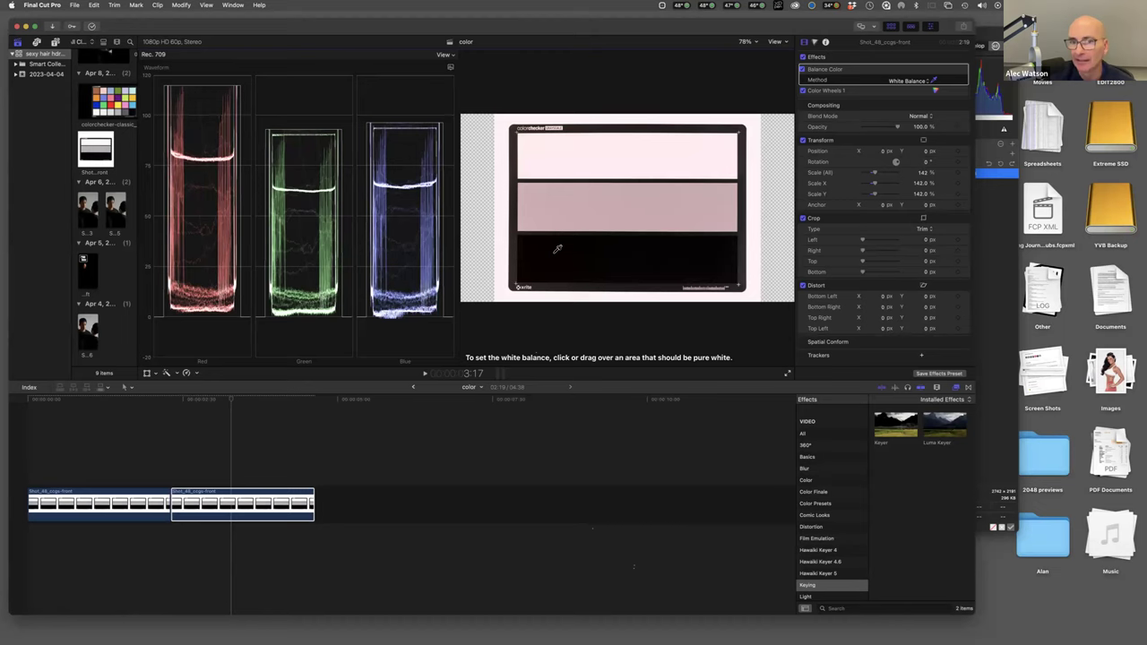
left_click(587, 203)
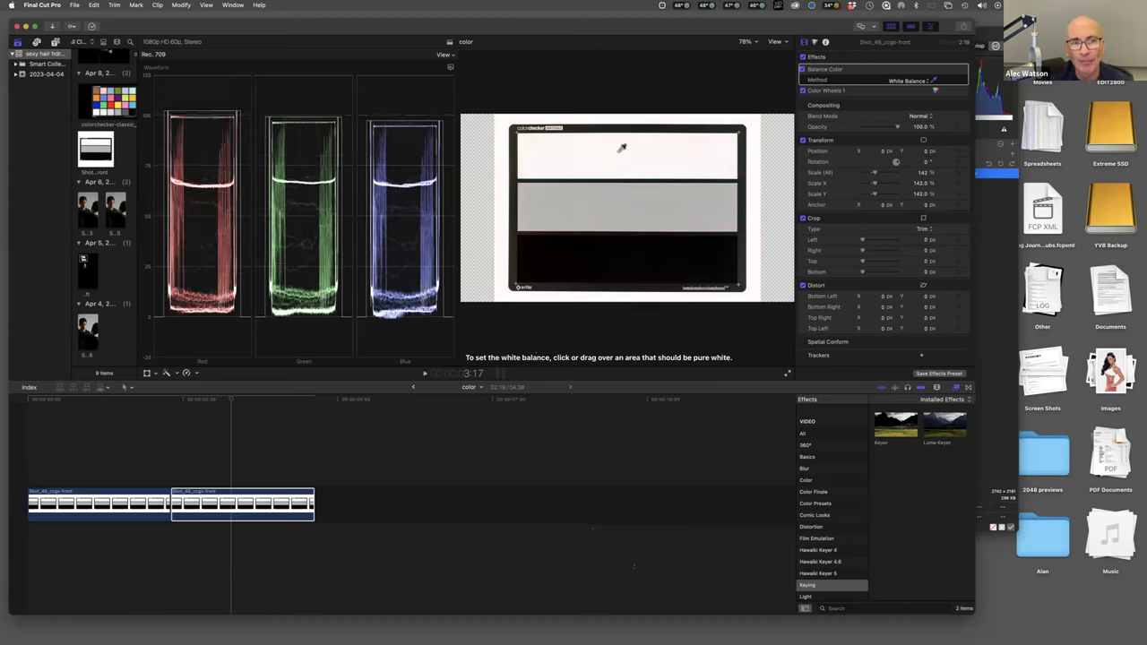
left_click(598, 248)
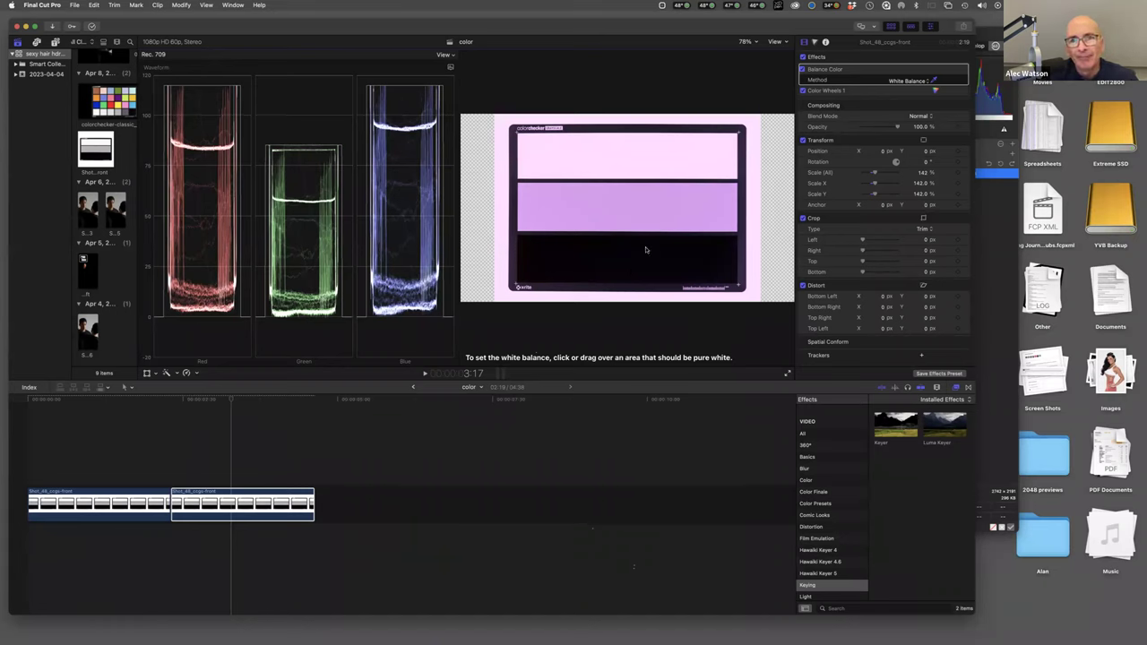
In Color Wheels 1, shift the clip's highlights toward blue, lower their brightness, and nudge the midtones toward green
left_click(815, 42)
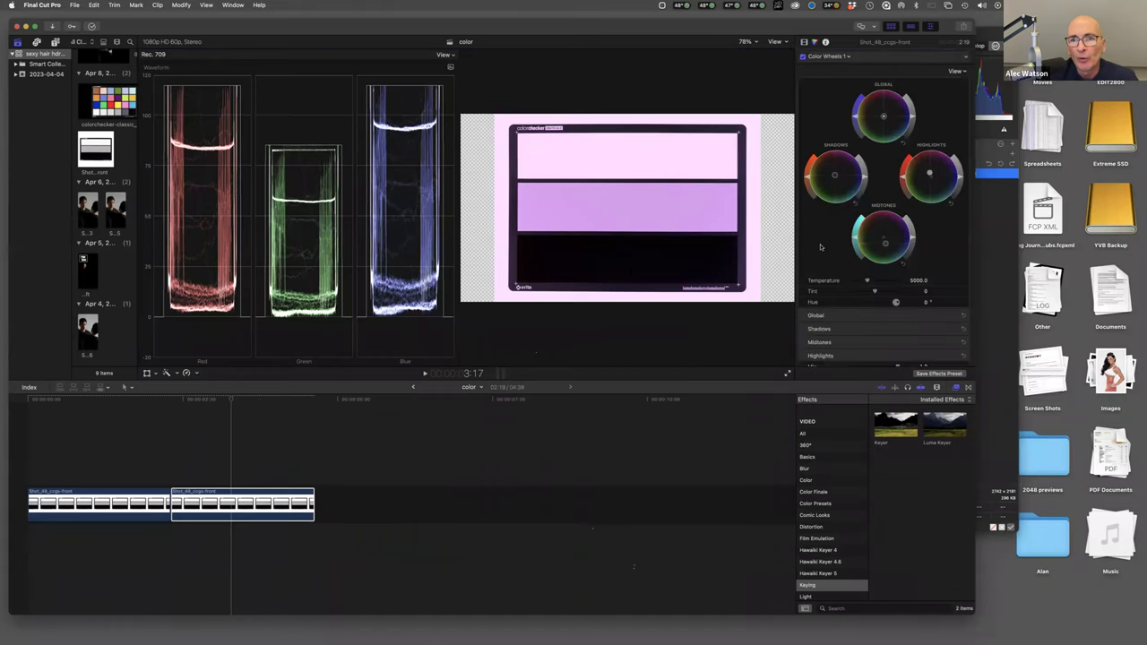
left_click_drag(885, 246, 881, 226)
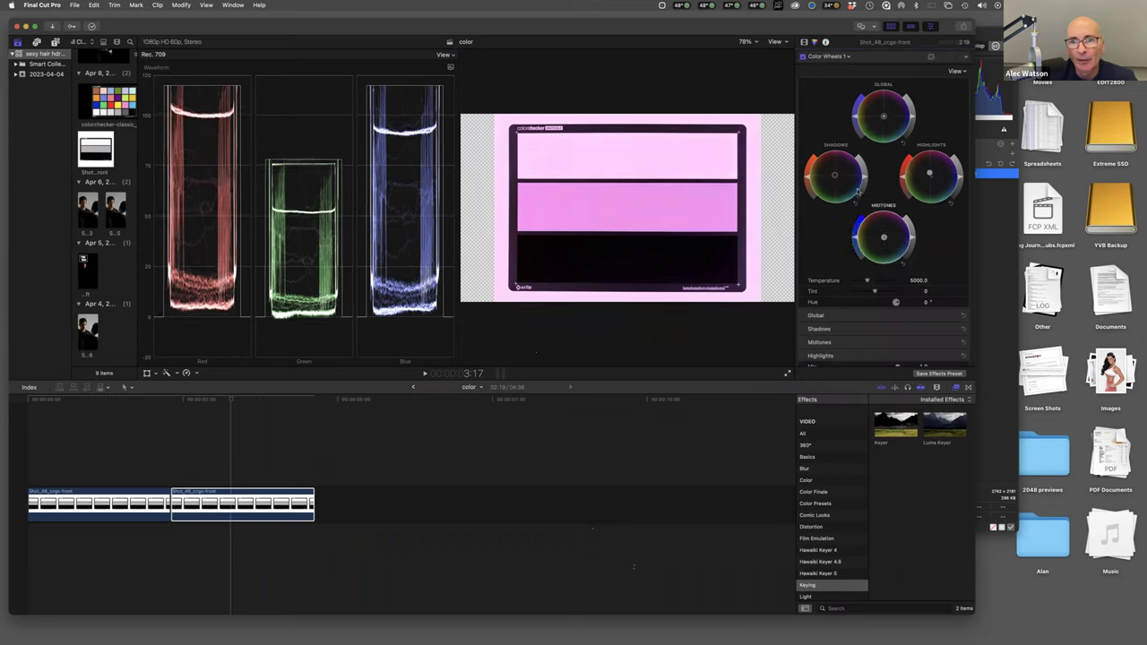
left_click_drag(939, 179, 939, 192)
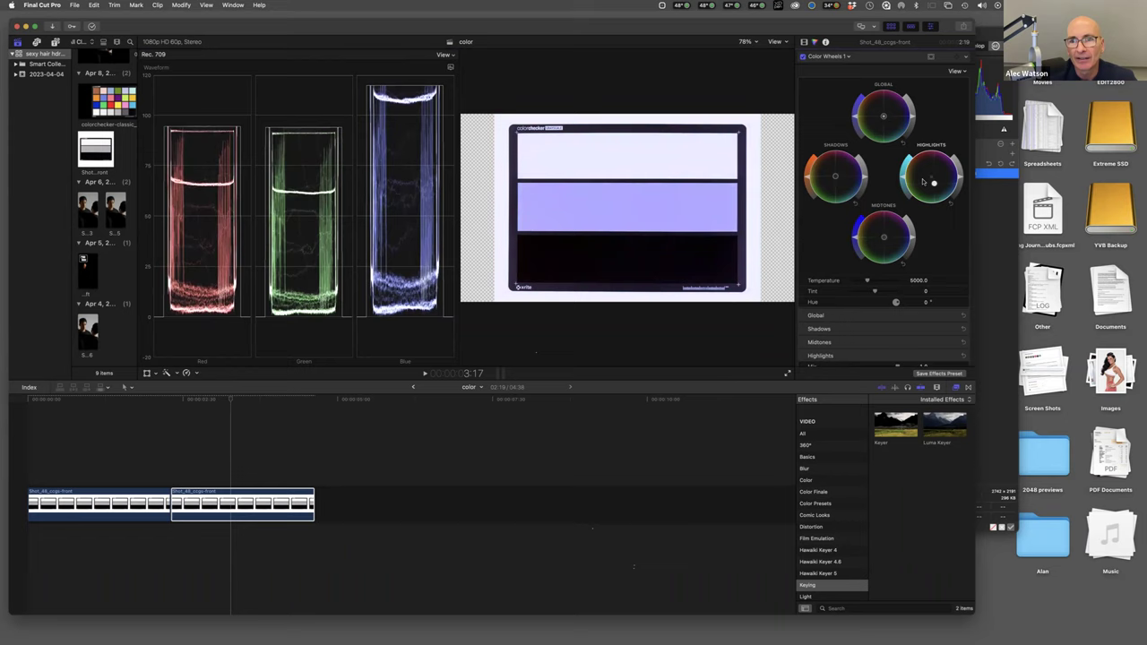
left_click_drag(960, 179, 954, 191)
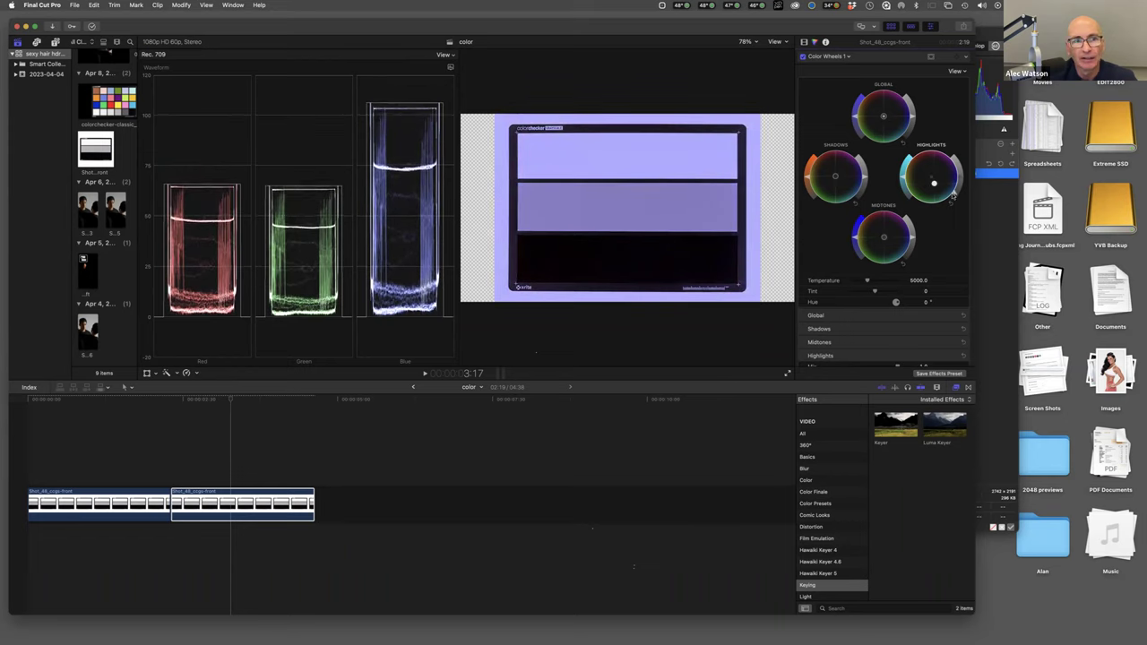
left_click_drag(883, 237, 884, 245)
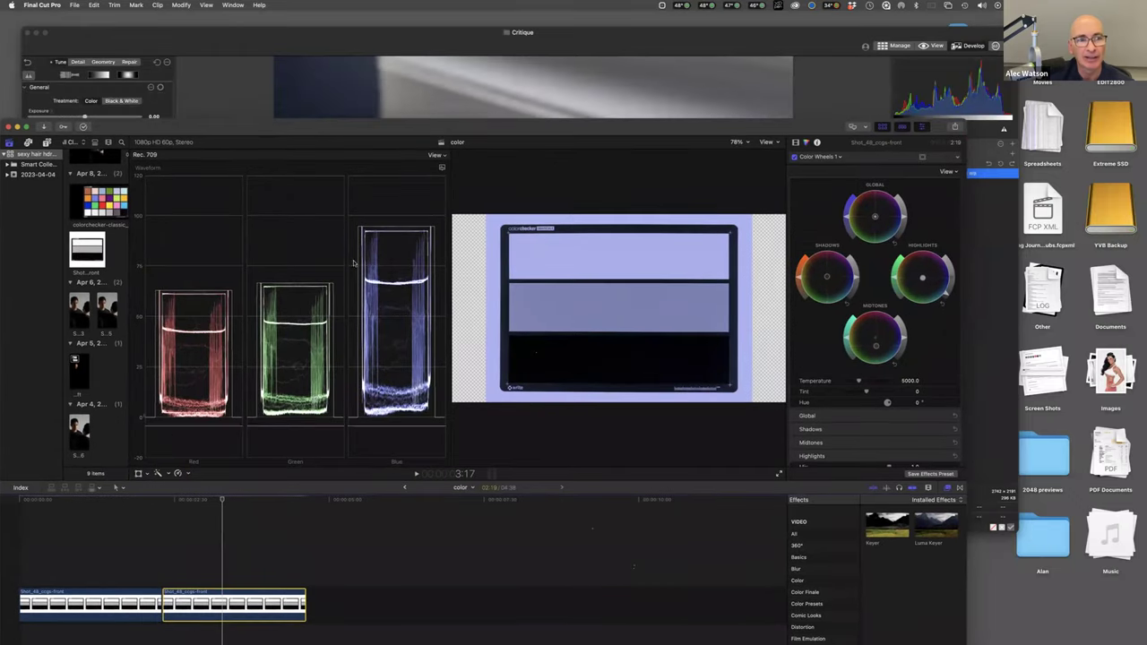
Return to ACDSee Photo Studio, discard the apple photo's changes, and open the portrait of the woman in the car
left_click(242, 99)
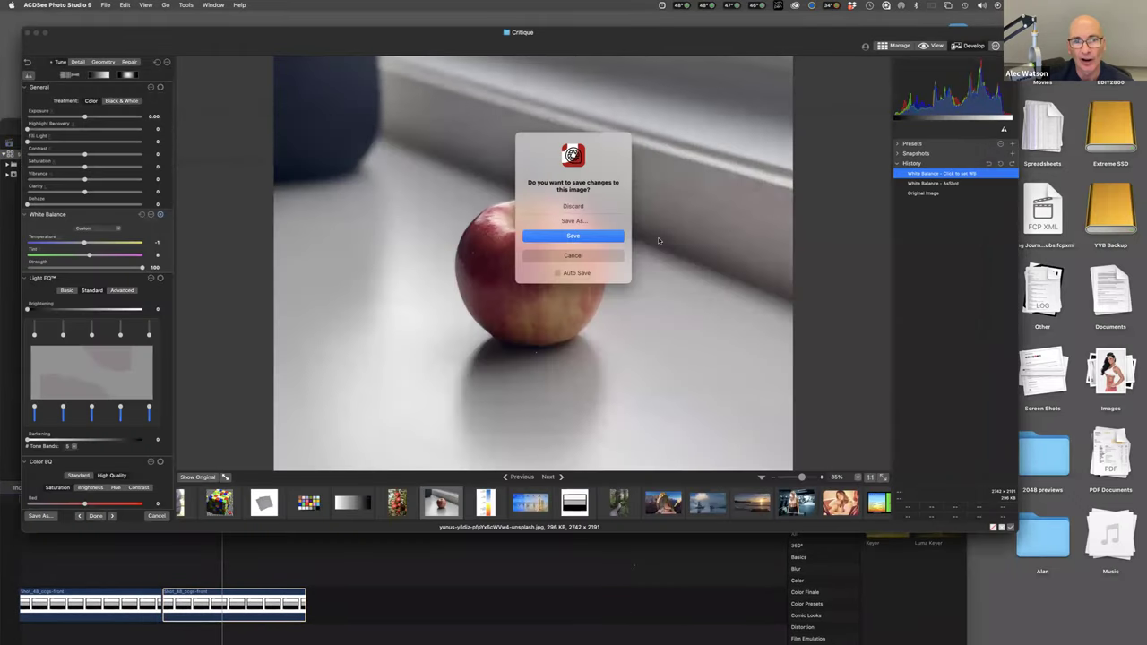
left_click(628, 589)
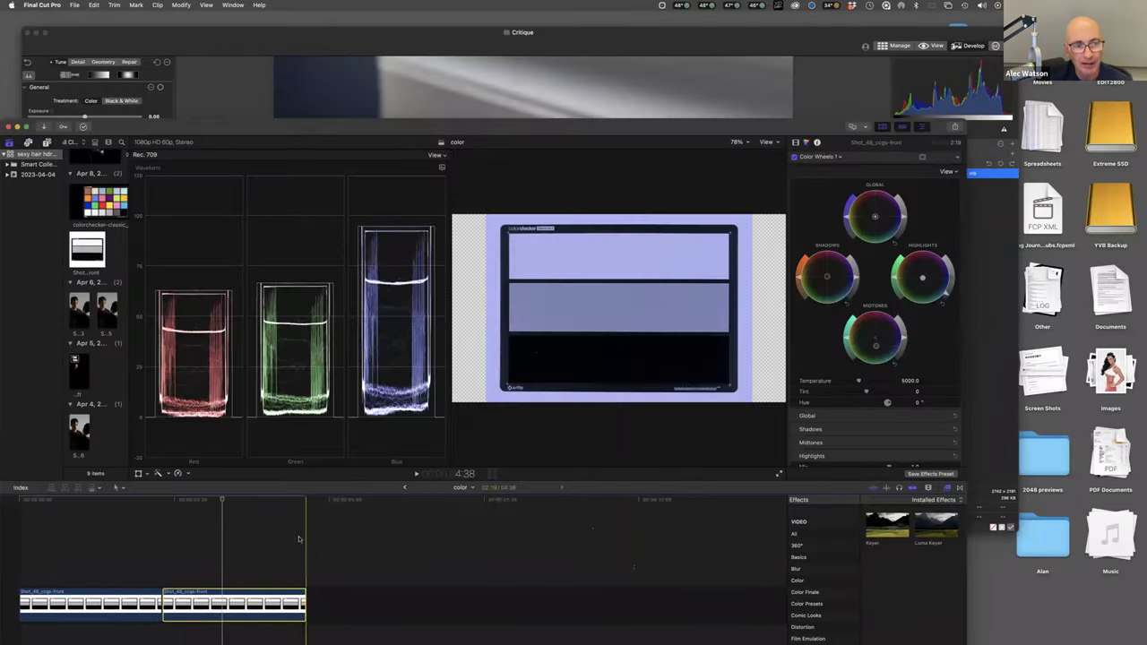
key("super+Tab")
left_click(600, 236)
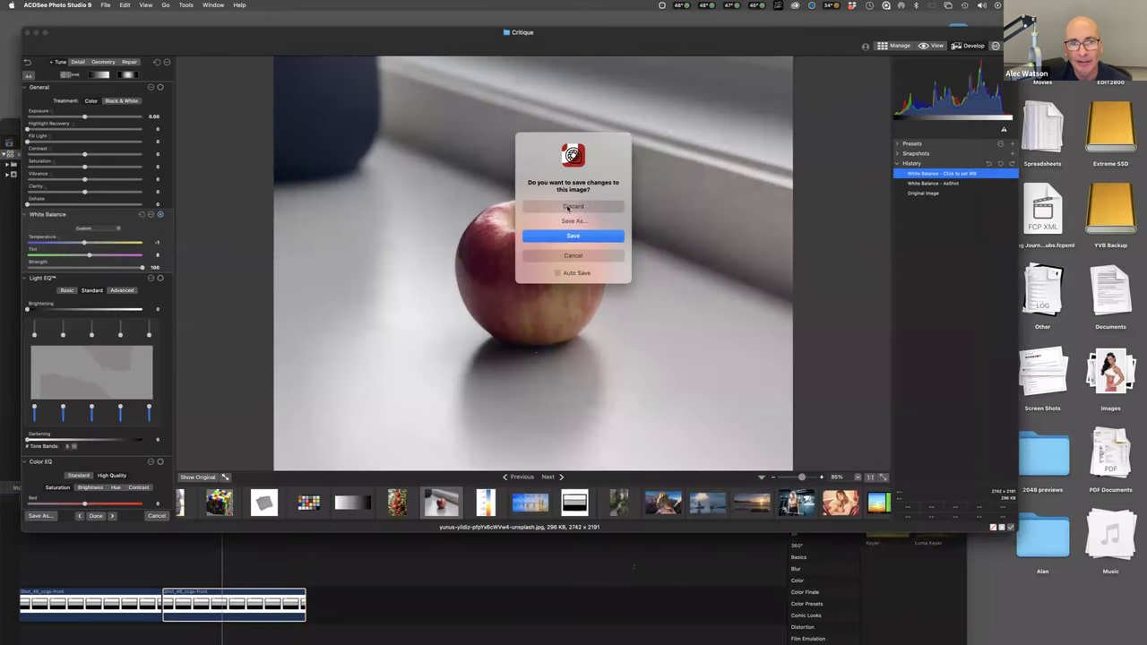
left_click(751, 501)
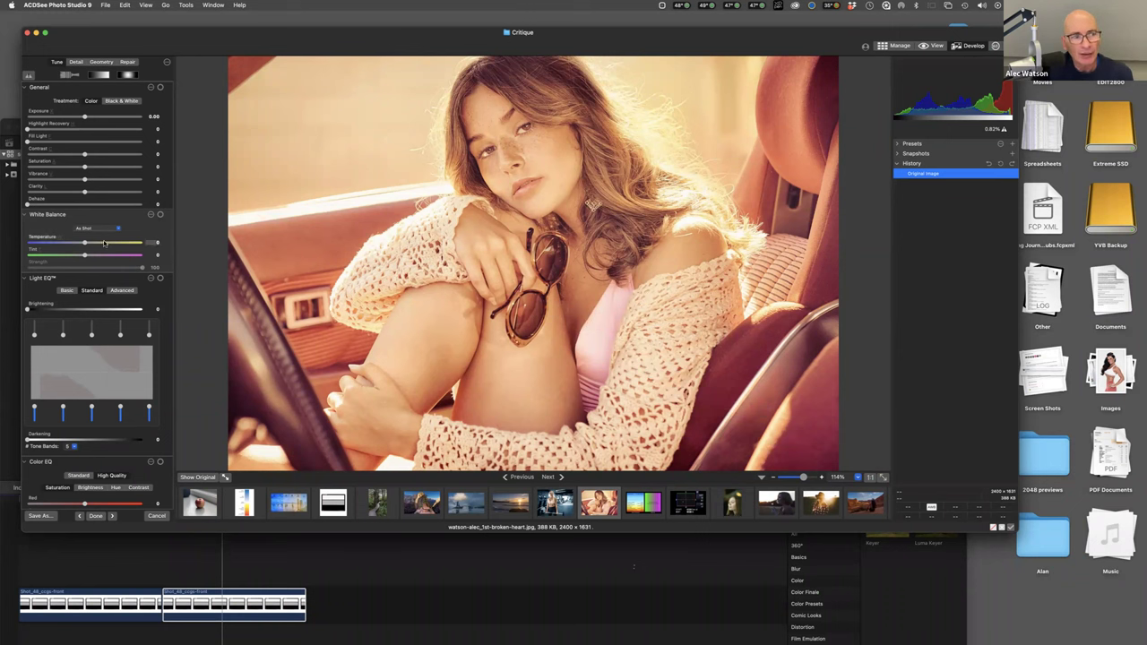
Cool the car portrait's white balance temperature slightly and nudge the shadows control in Tone Wheels
mouse_move(85, 245)
left_mouse_down()
mouse_move(41, 244)
mouse_move(84, 244)
left_mouse_up()
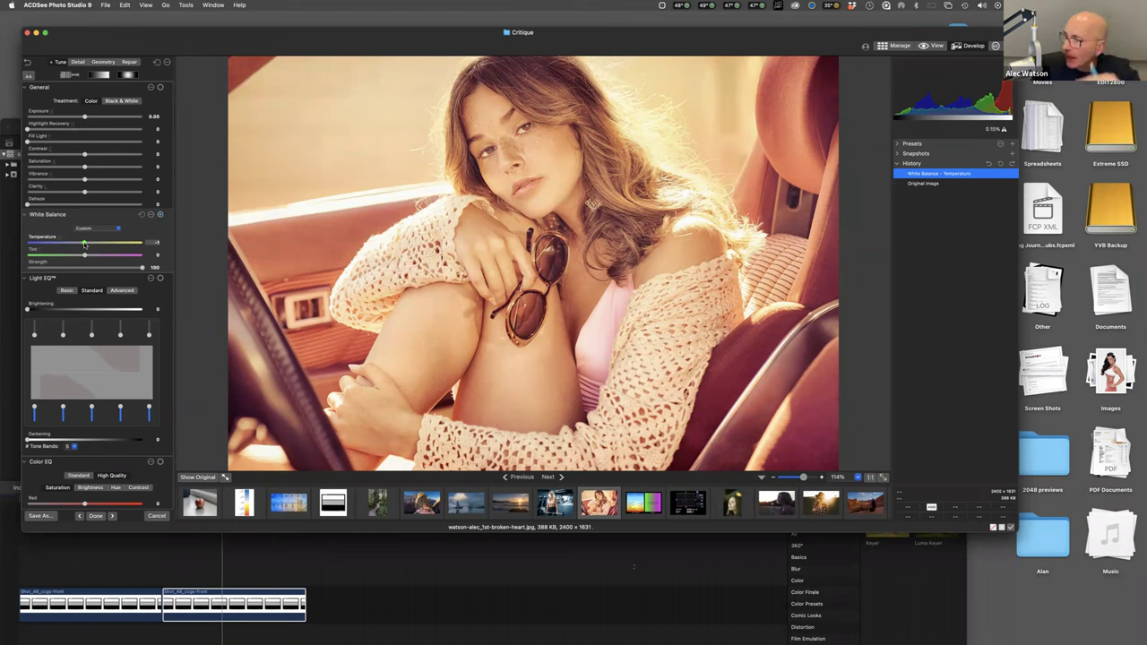
mouse_move(83, 244)
left_mouse_down()
mouse_move(38, 243)
mouse_move(99, 244)
mouse_move(29, 242)
mouse_move(84, 243)
left_mouse_up()
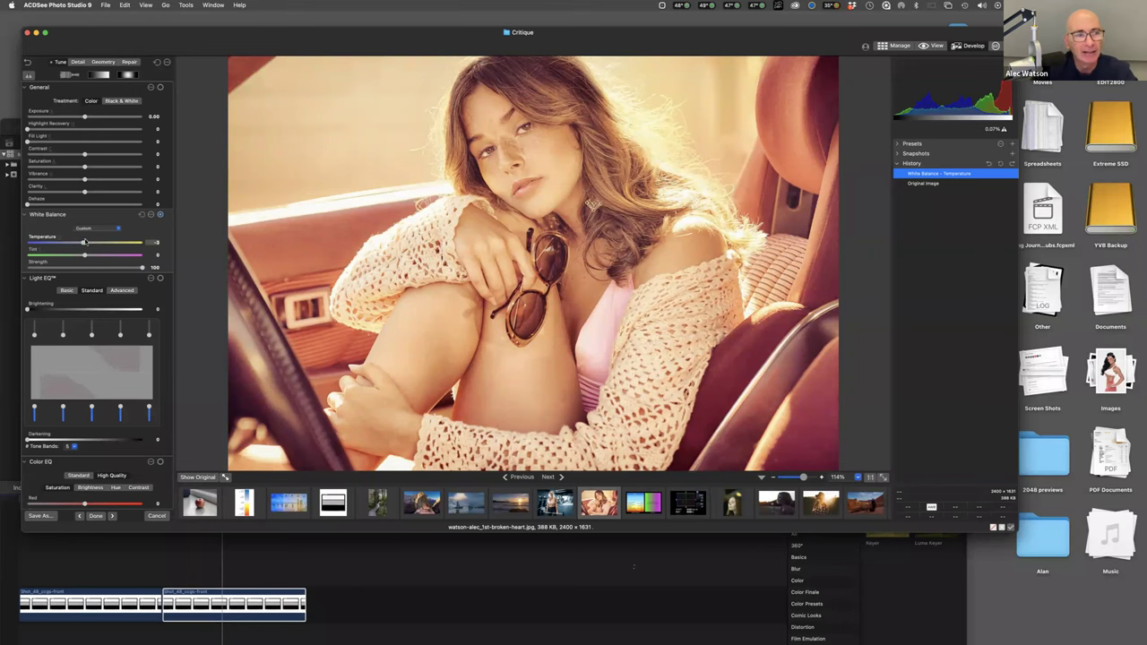
scroll(83, 370, "down", 15)
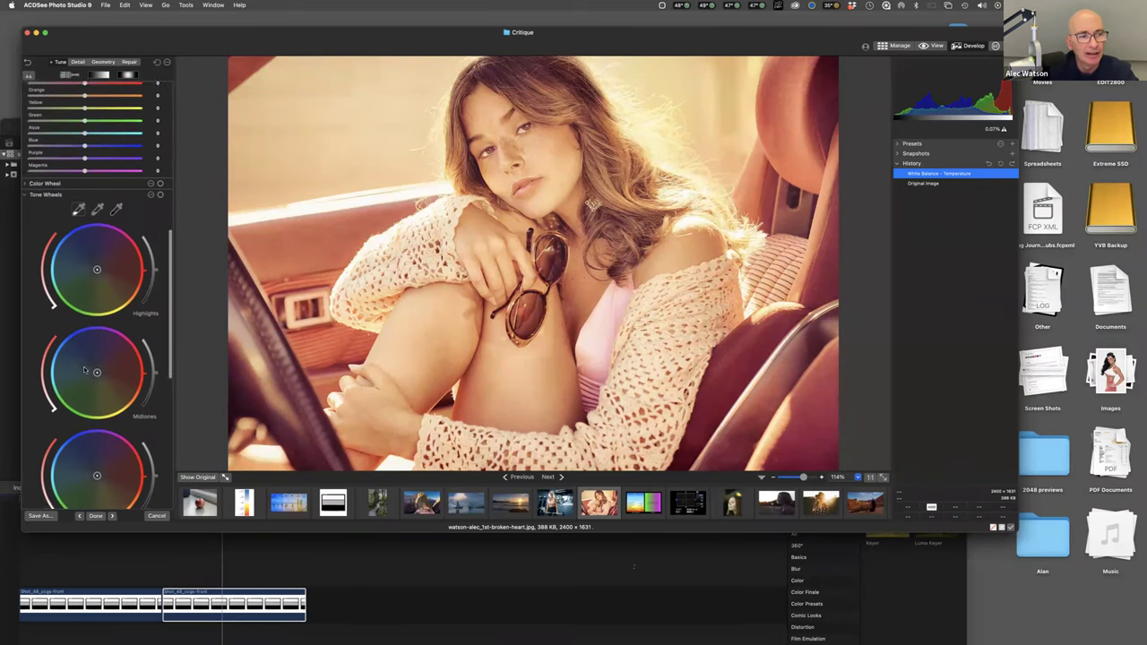
mouse_move(97, 434)
left_mouse_down()
mouse_move(80, 420)
mouse_move(107, 443)
mouse_move(97, 434)
left_mouse_up()
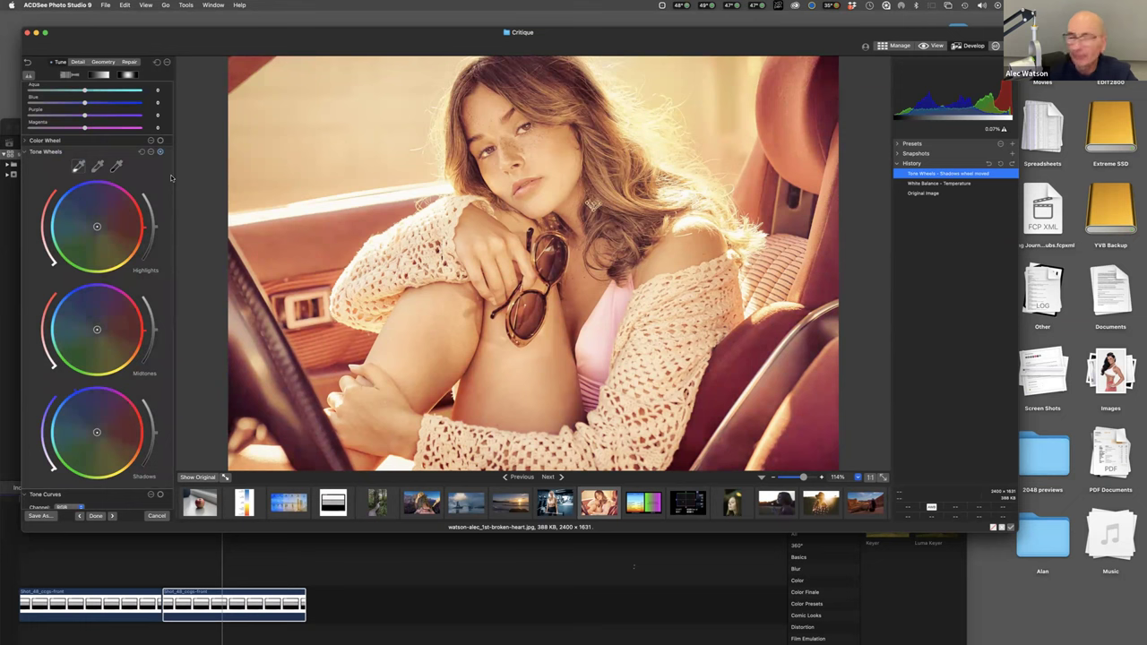
Warm the car portrait's temperature to 15 and shift its tint toward magenta to 14
scroll(105, 183, "up", 5)
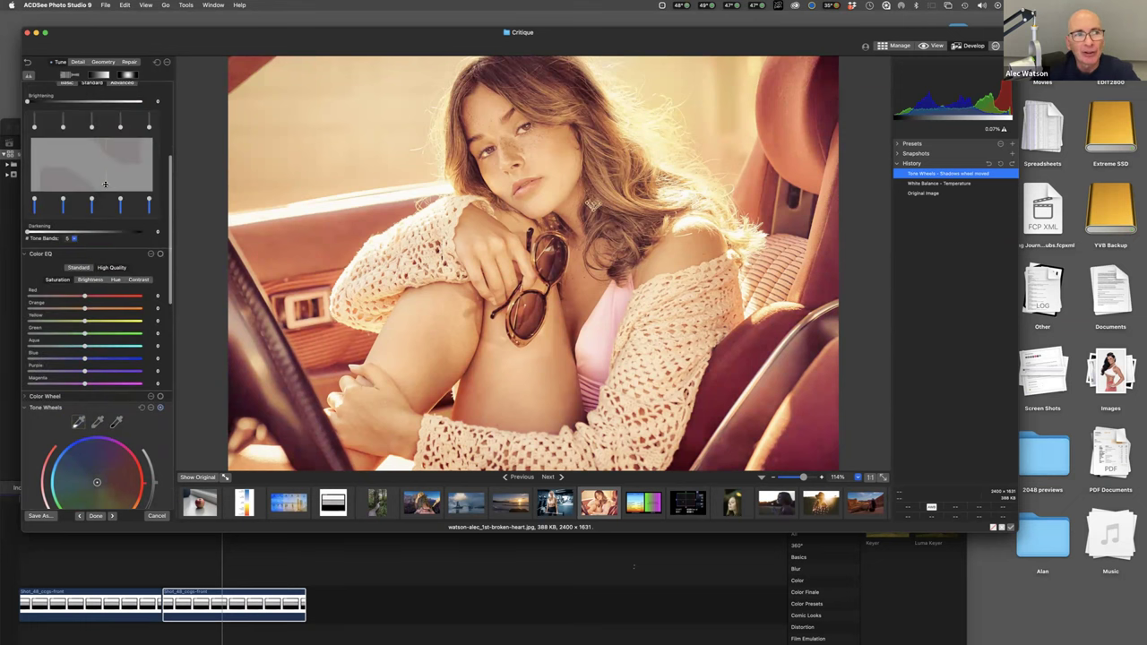
scroll(105, 184, "up", 4)
left_click_drag(86, 244, 85, 243)
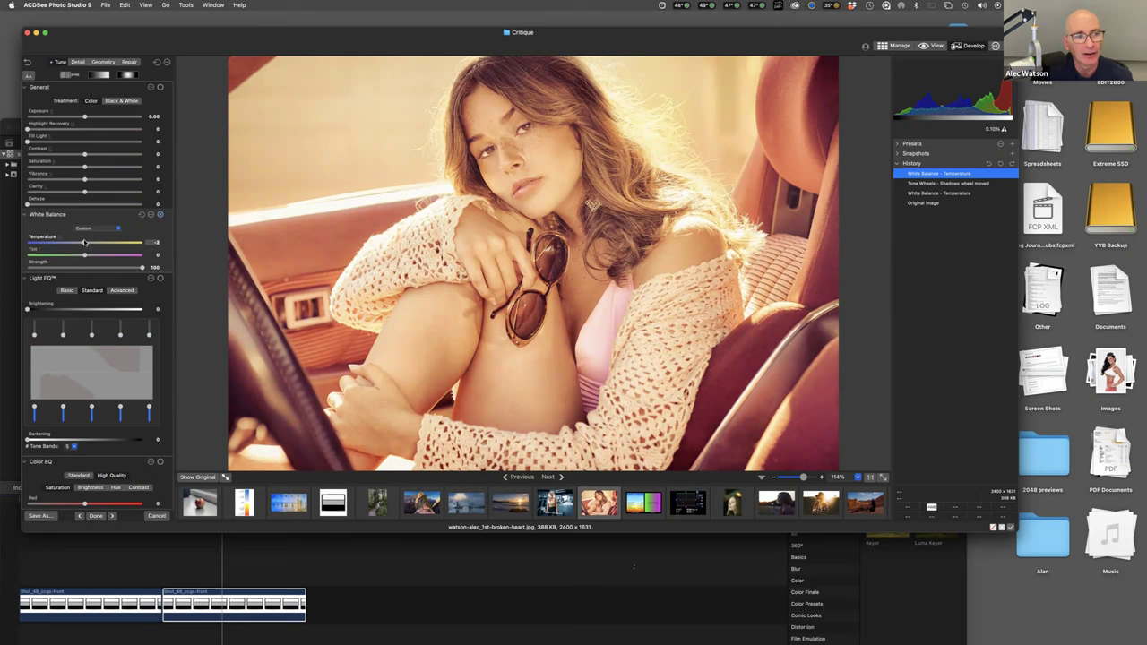
left_click_drag(84, 243, 88, 243)
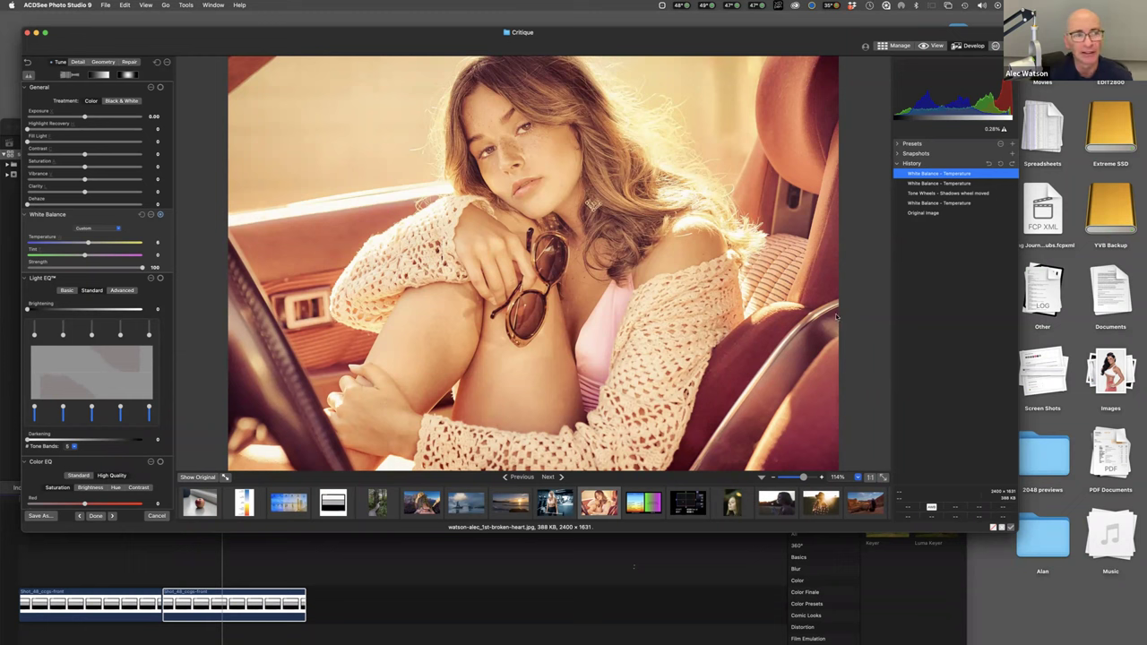
left_click_drag(85, 258, 93, 258)
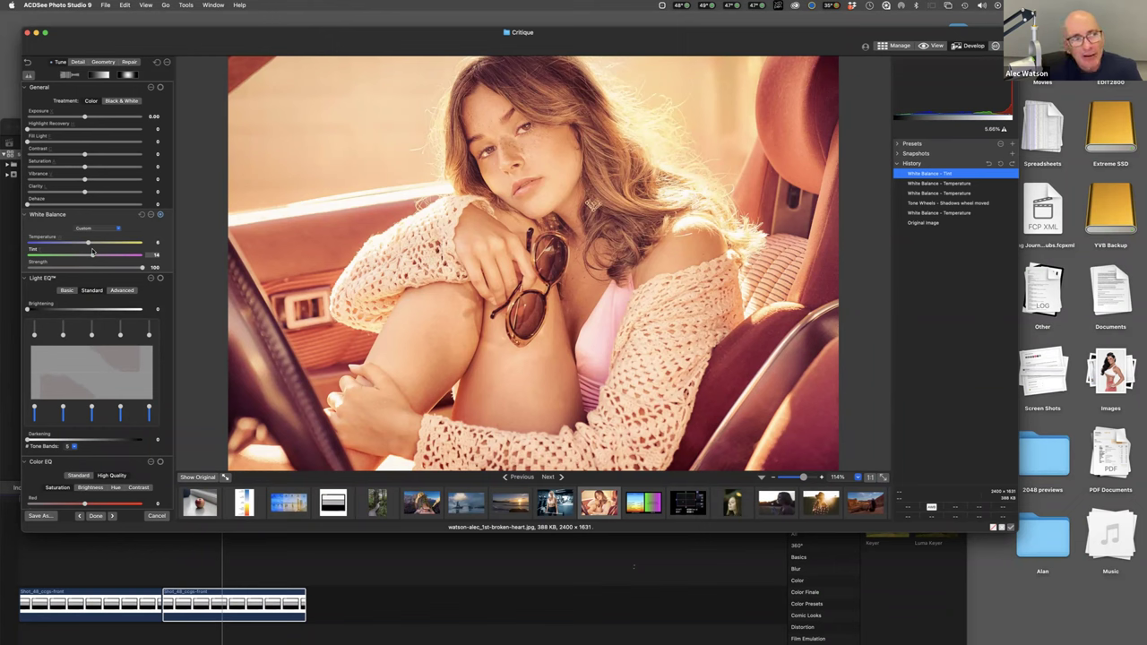
mouse_move(88, 244)
left_mouse_down()
mouse_move(40, 245)
mouse_move(115, 250)
mouse_move(95, 245)
left_mouse_up()
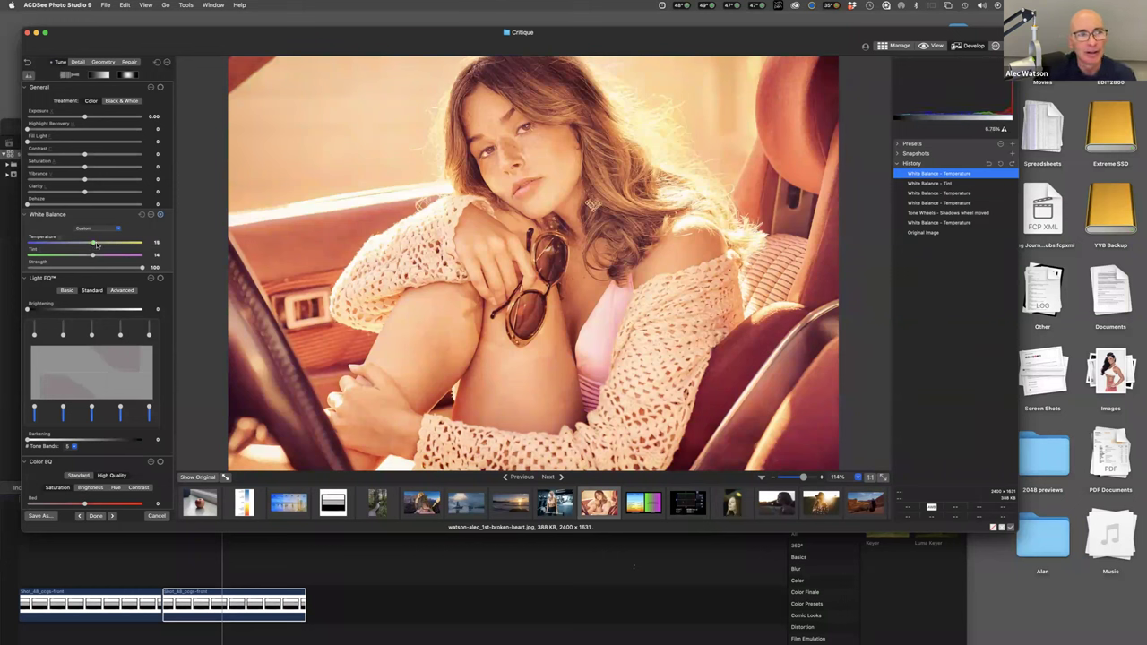
Push the portrait's temperature to its maximum, bring it back to 15, and set the tint to 12
mouse_move(84, 179)
left_mouse_down()
mouse_move(143, 180)
mouse_move(85, 181)
left_mouse_up()
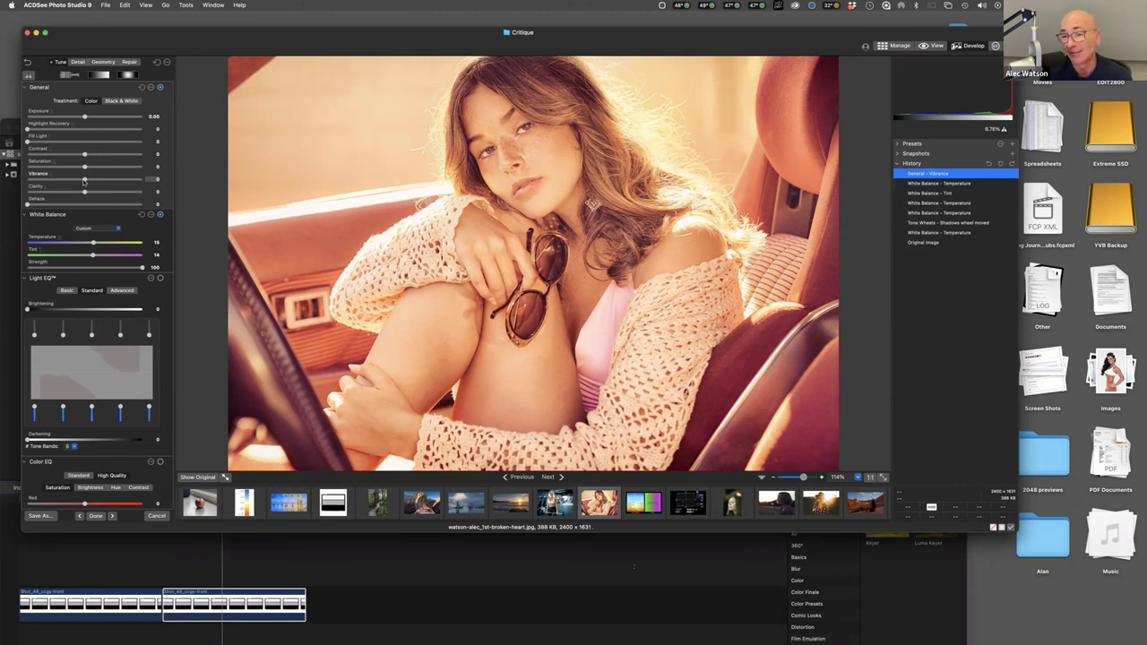
left_click_drag(94, 242, 150, 241)
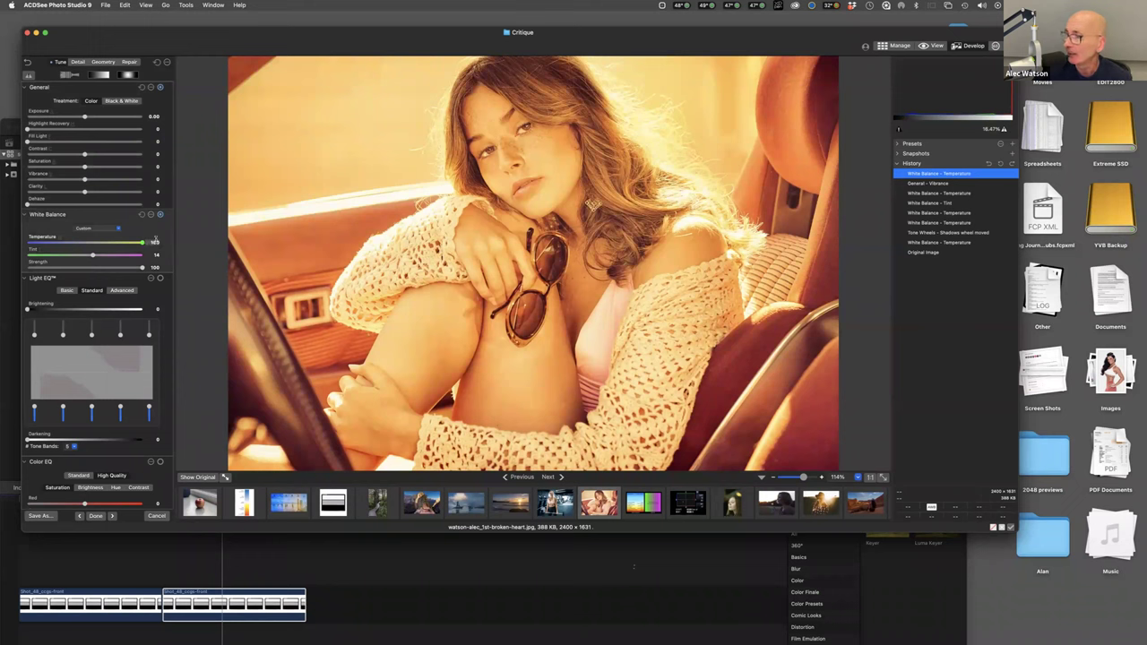
left_click_drag(141, 243, 91, 255)
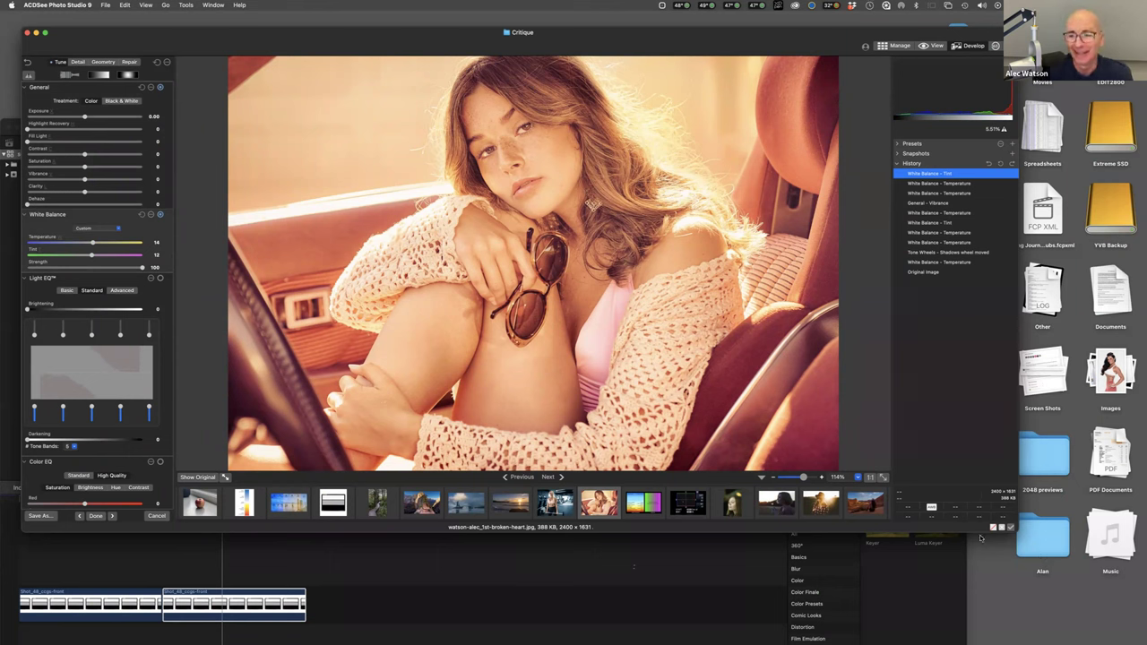
mouse_move(93, 244)
left_mouse_down()
mouse_move(125, 244)
mouse_move(40, 242)
mouse_move(143, 244)
mouse_move(95, 240)
left_mouse_up()
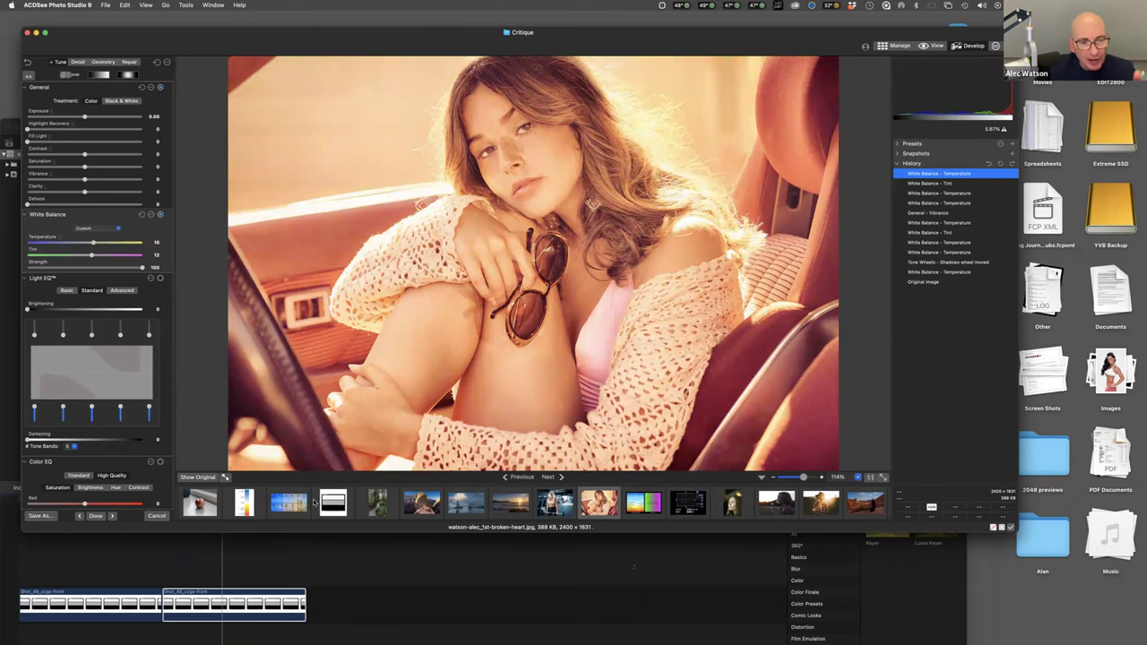
scroll(316, 502, "left", 10)
scroll(315, 503, "right", 10)
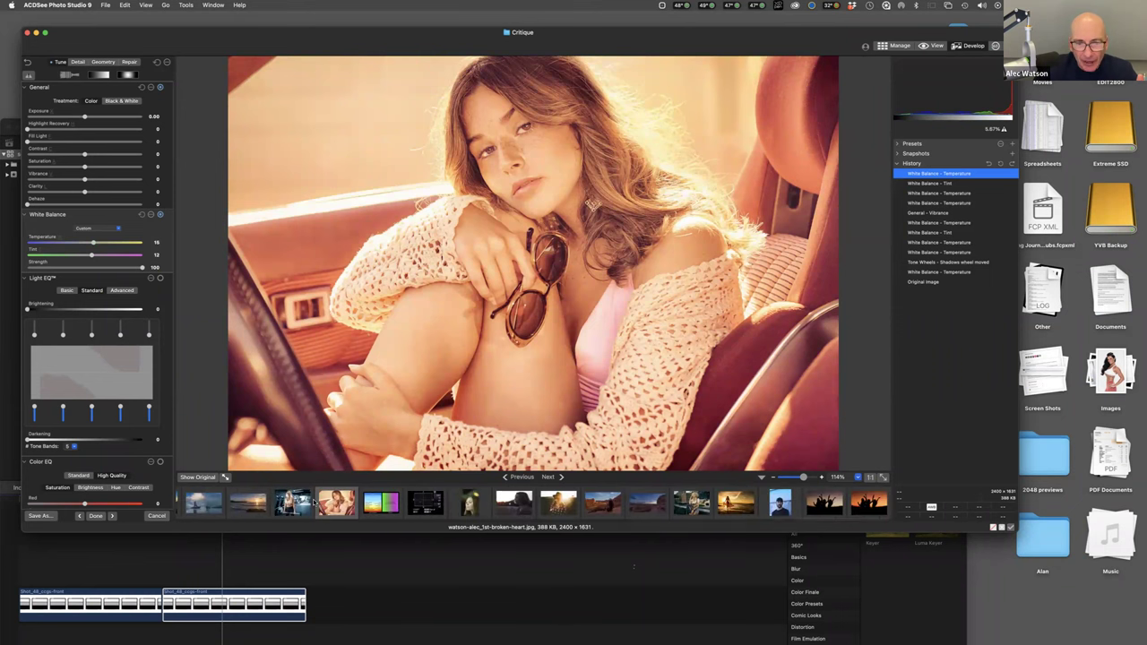
scroll(315, 502, "left", 5)
scroll(315, 502, "left", 3)
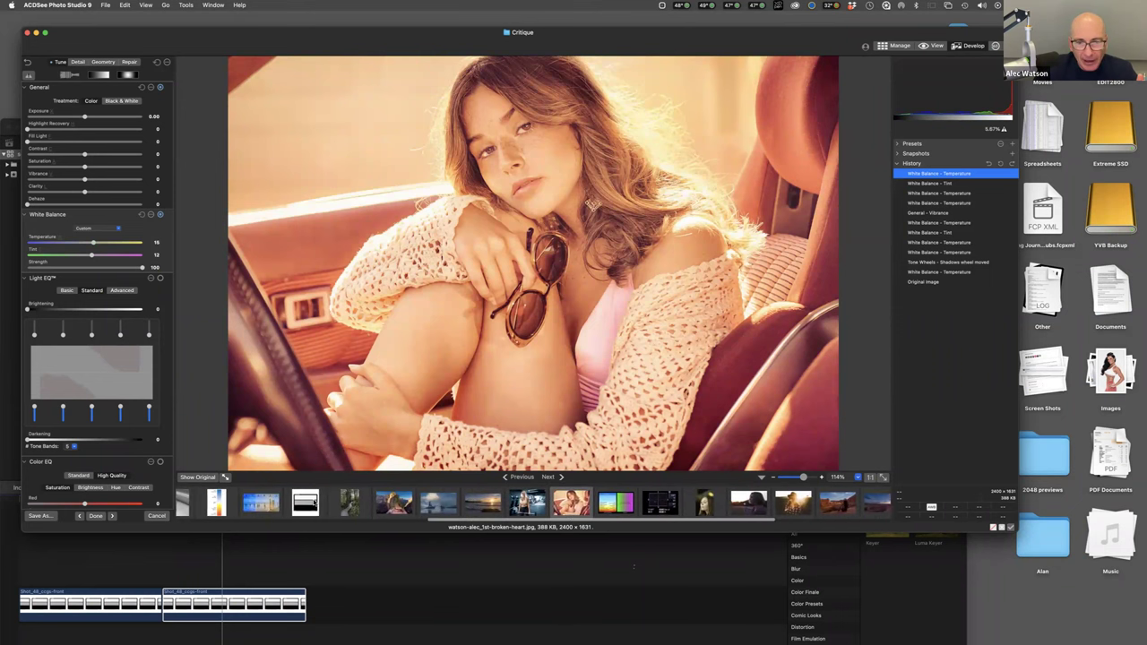
scroll(313, 502, "right", 9)
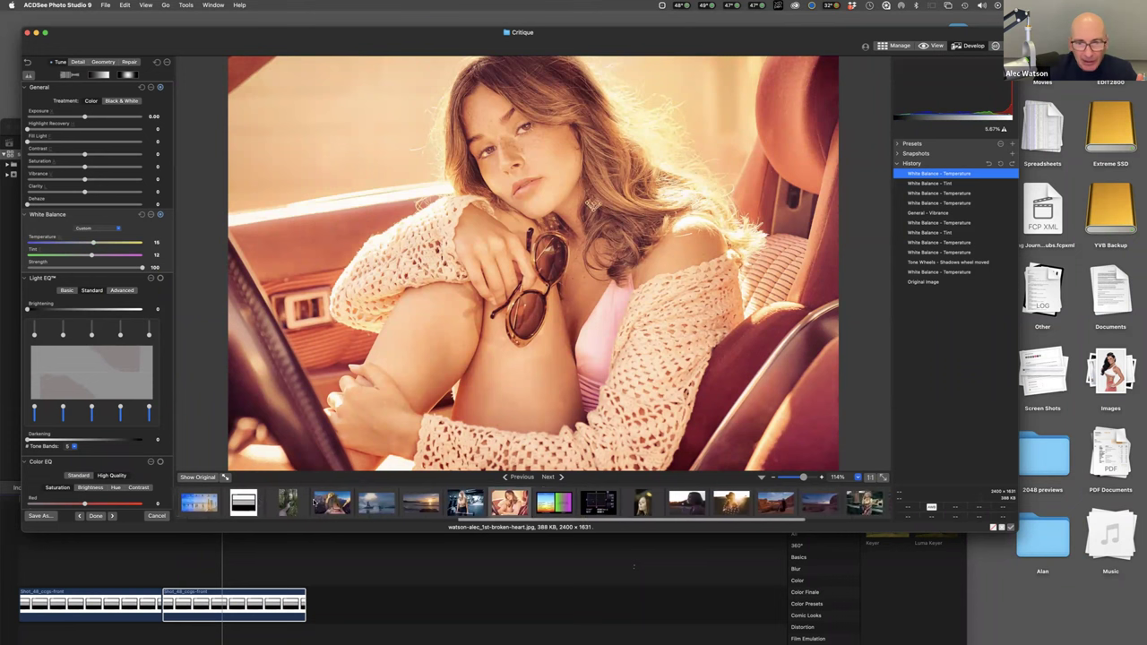
scroll(314, 502, "left", 10)
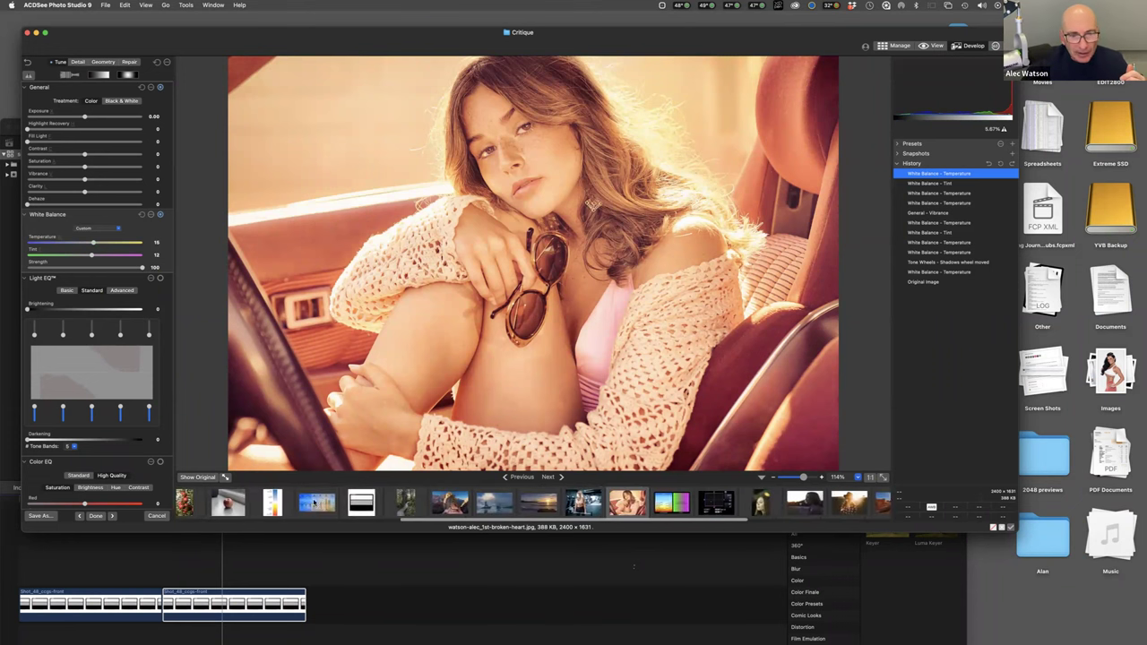
Switch to the canyon ridge trail photo without saving the car portrait's changes, and lower its saturation to -7
left_click(442, 507)
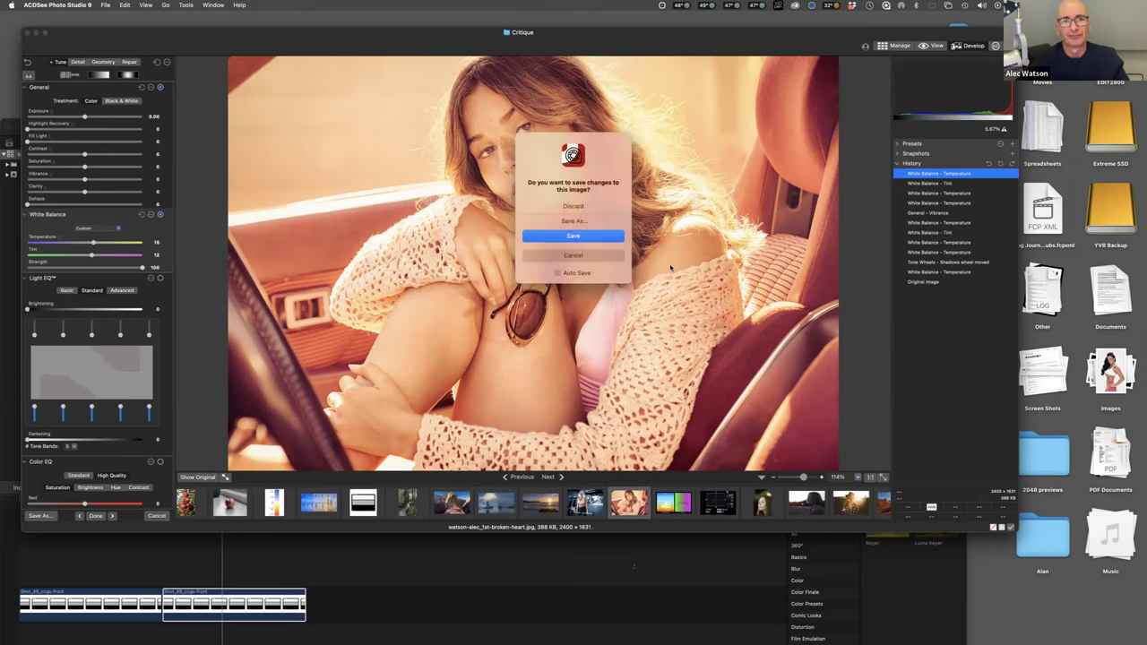
left_click(564, 205)
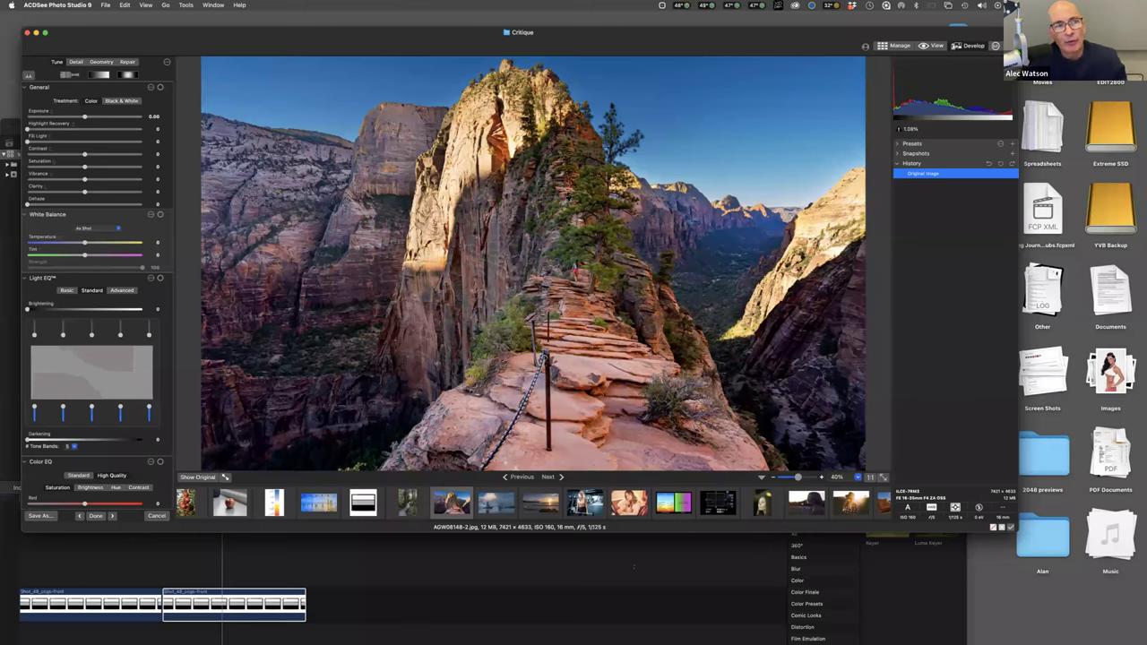
left_click_drag(84, 167, 81, 168)
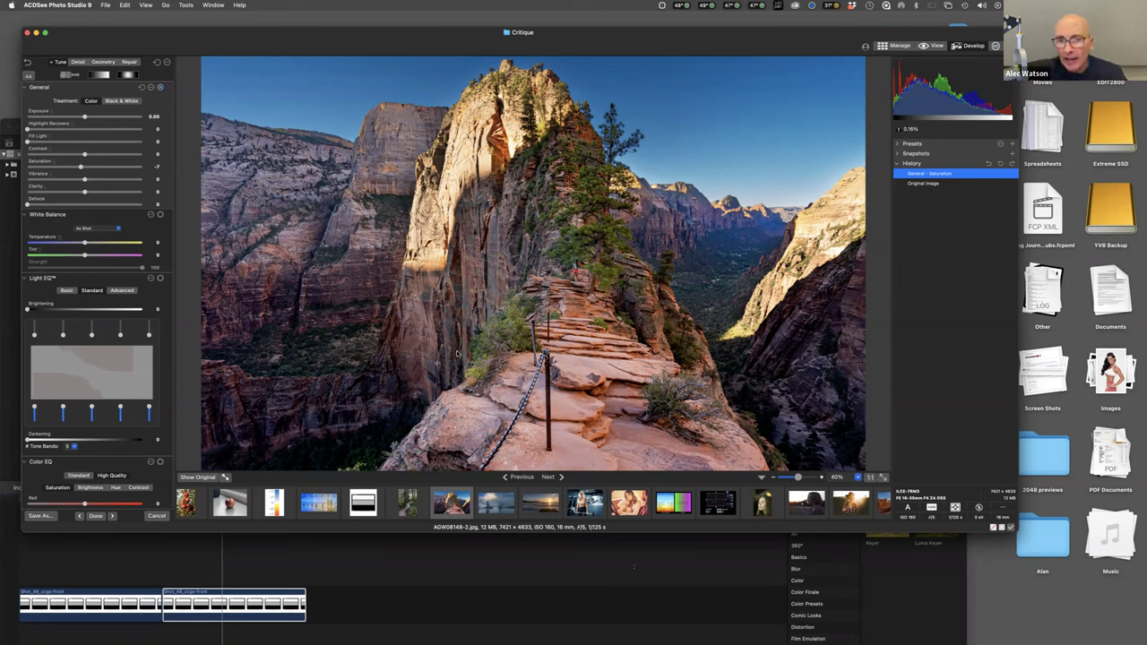
Discard the canyon ridge photo's changes and open the Resonance tuning fork diagram
scroll(291, 511, "left", 10)
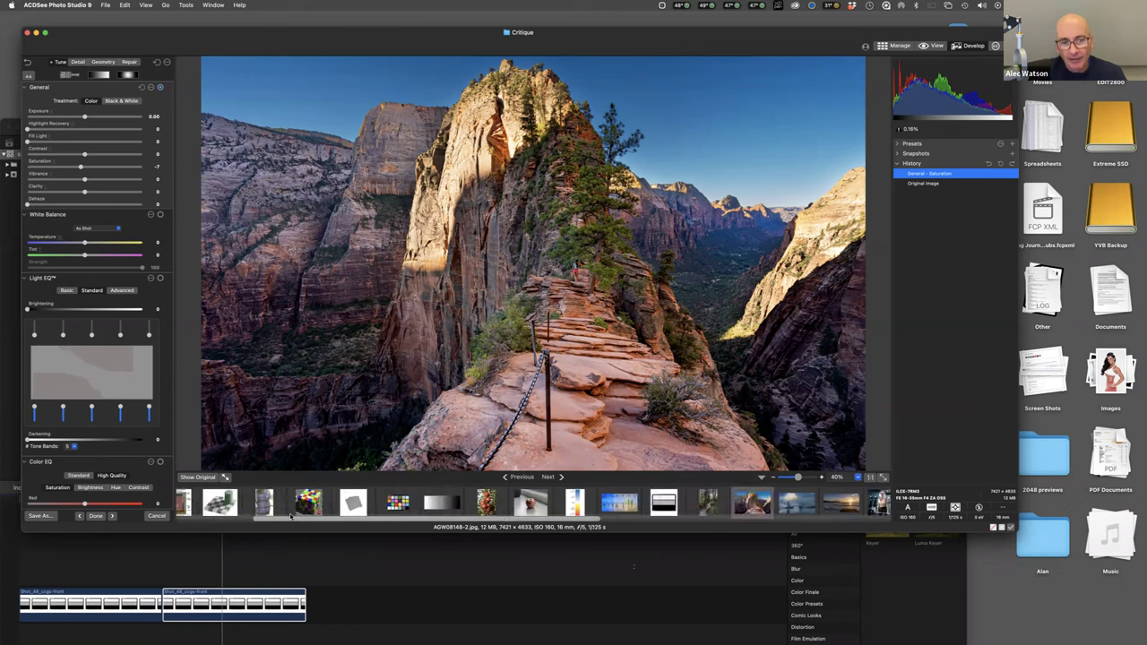
left_click(206, 503)
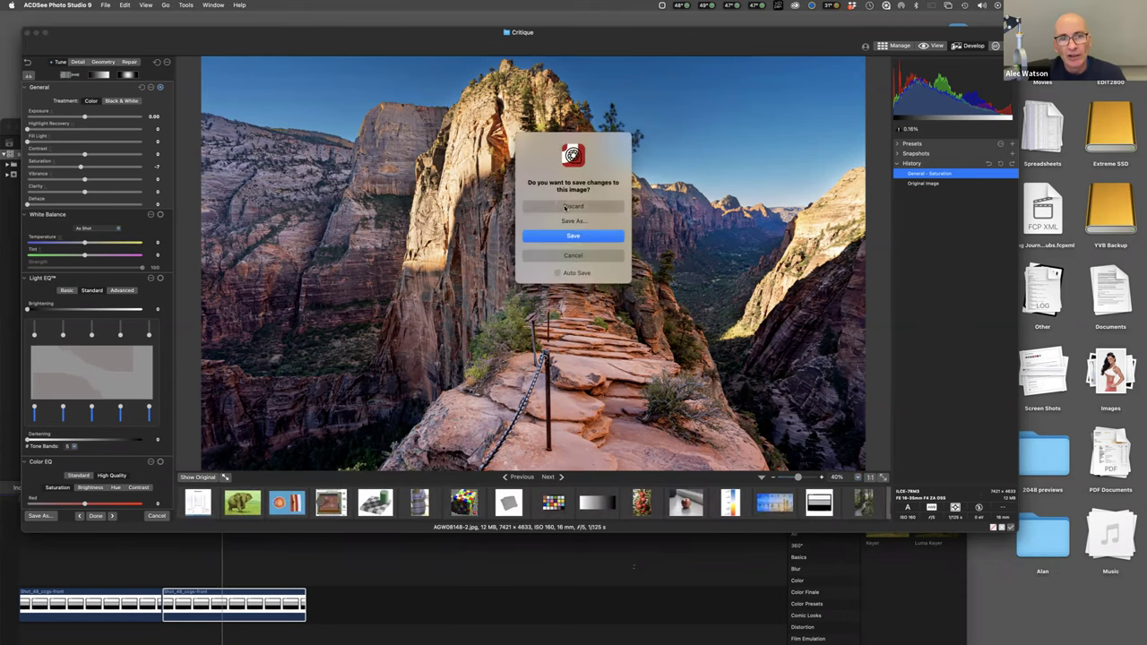
key("Return")
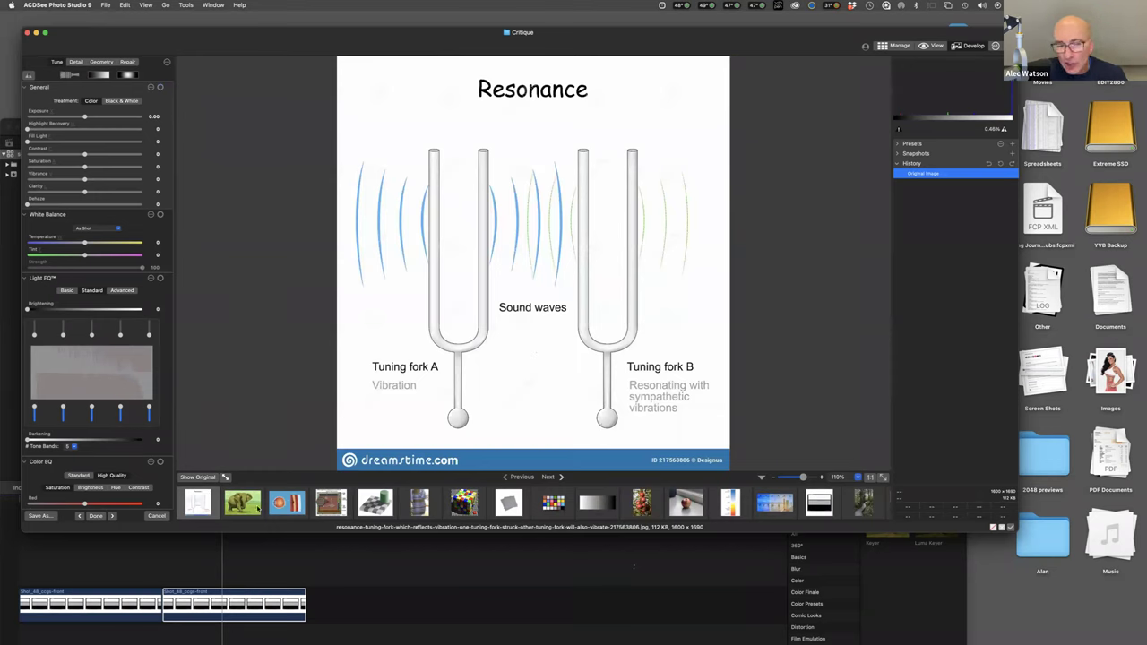
View the canyon ridge trail photo again, followed by the photo of the woman blowing a dandelion at sunset
scroll(206, 507, "down", 15)
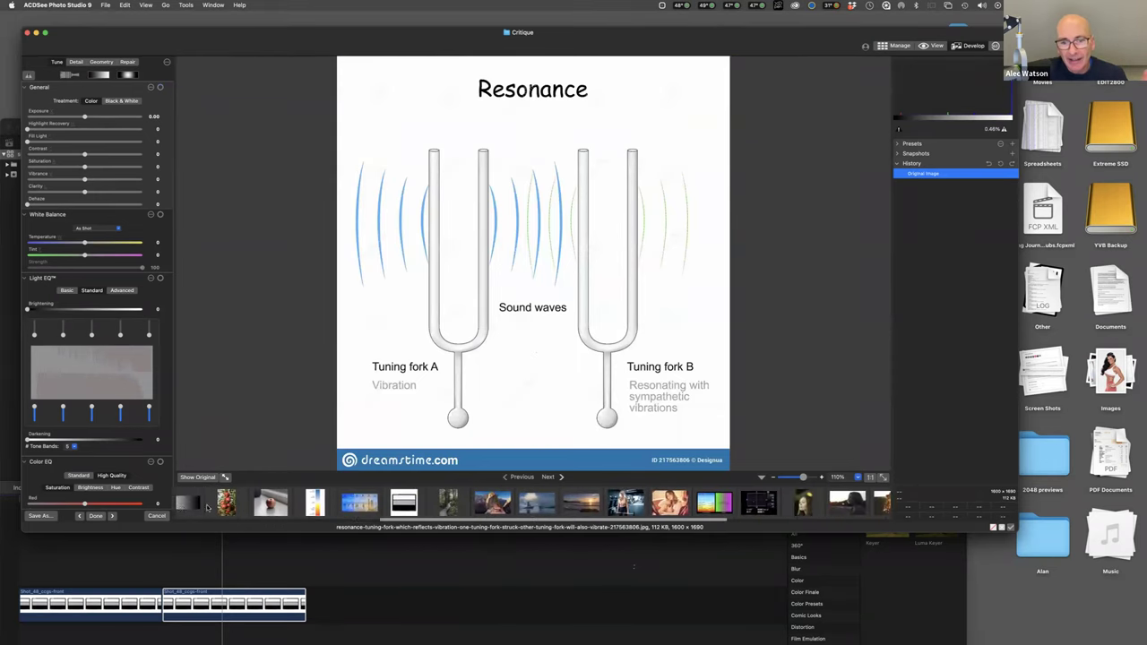
scroll(207, 507, "down", 10)
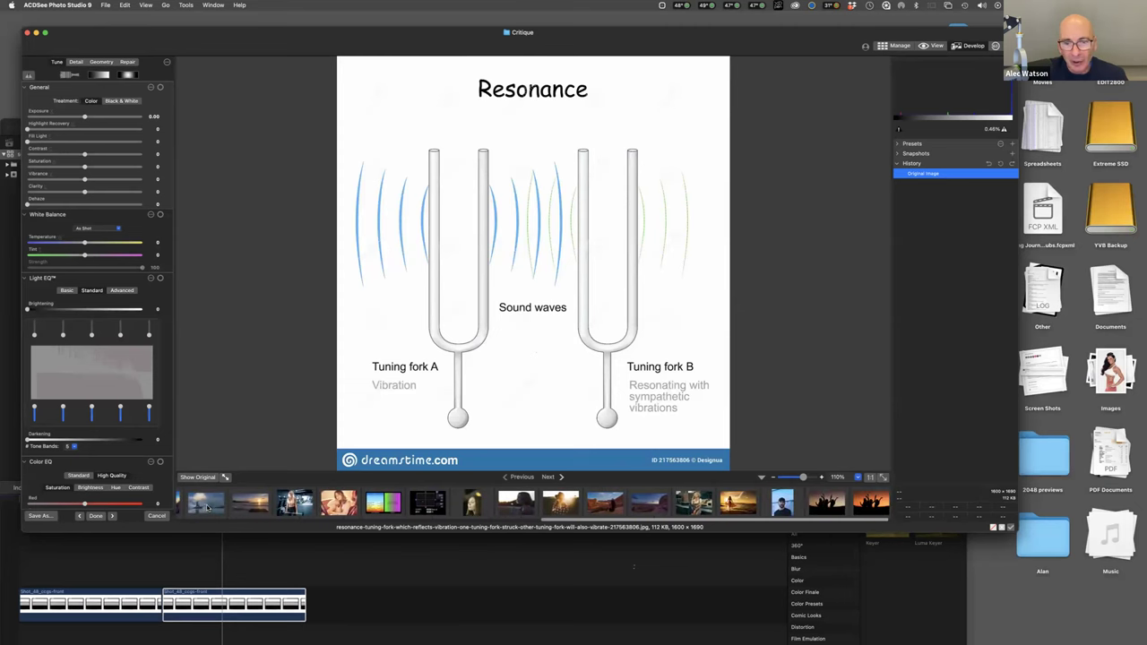
scroll(207, 507, "down", 8)
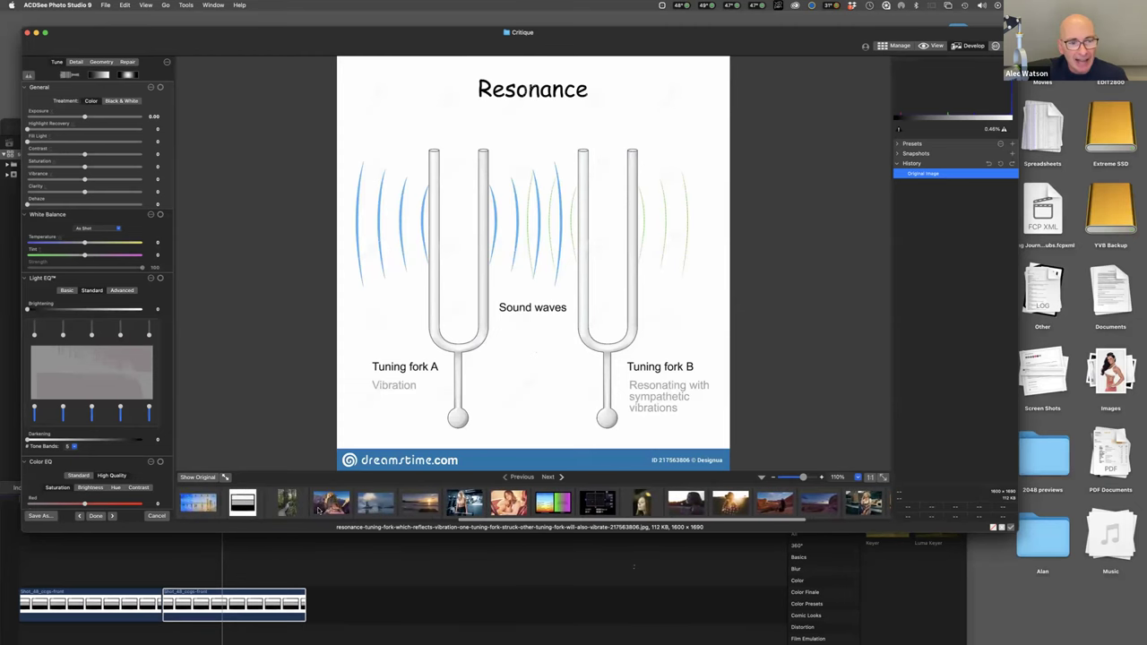
left_click(330, 501)
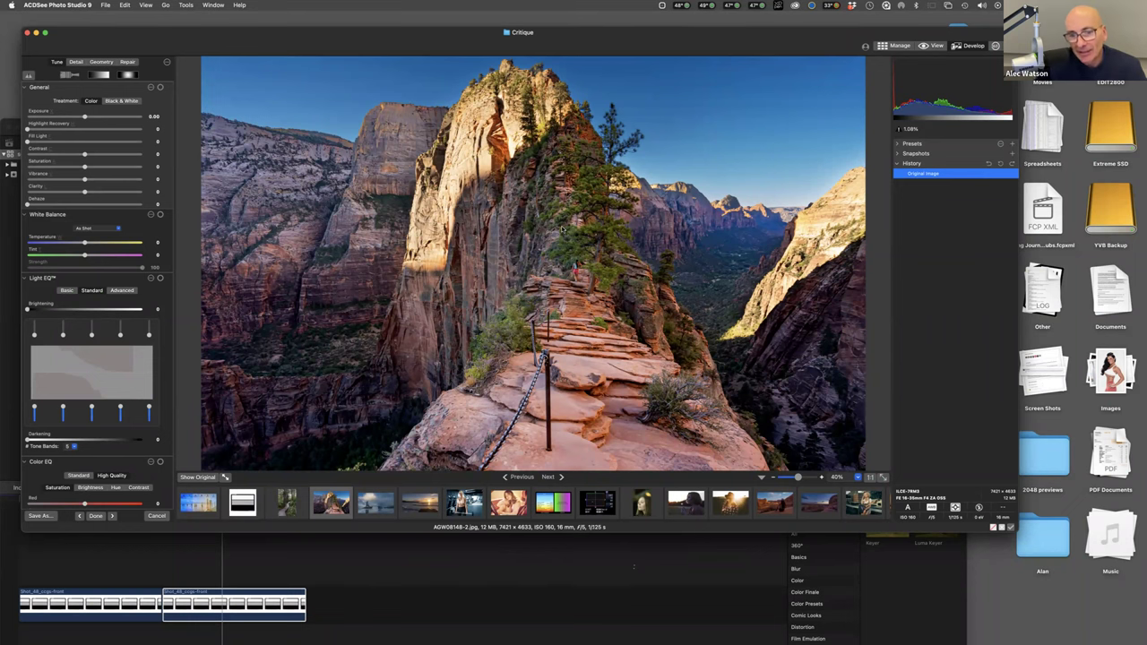
left_click(685, 505)
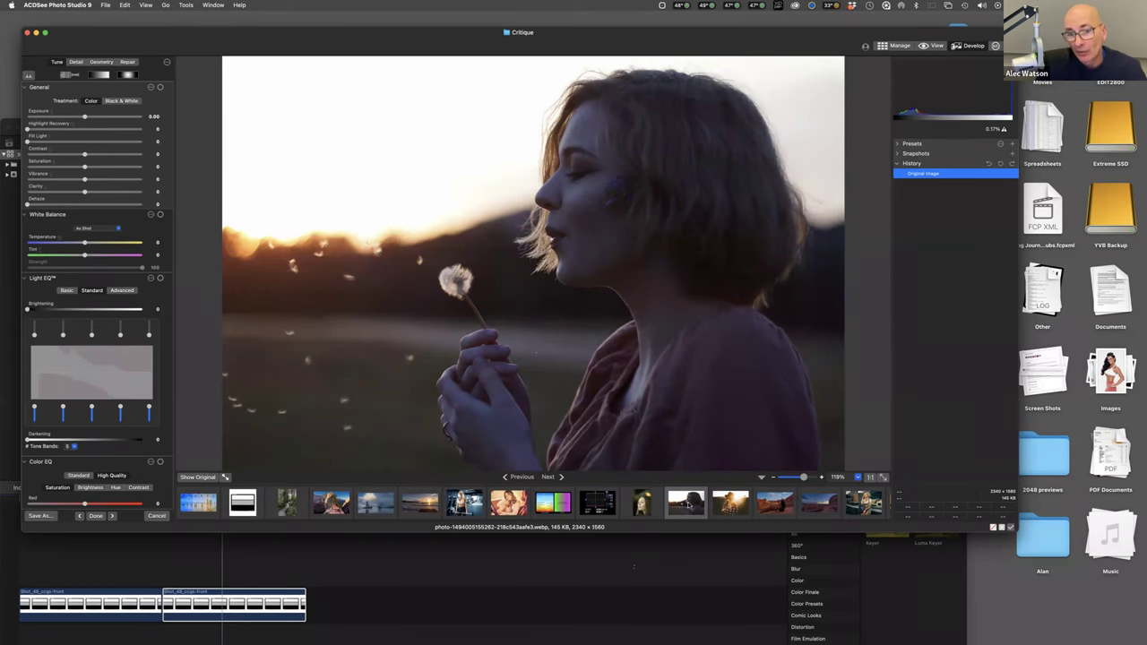
Open the backlit photo of the woman in the hat and set its white balance temperature to 7 and tint to 9
left_click(724, 503)
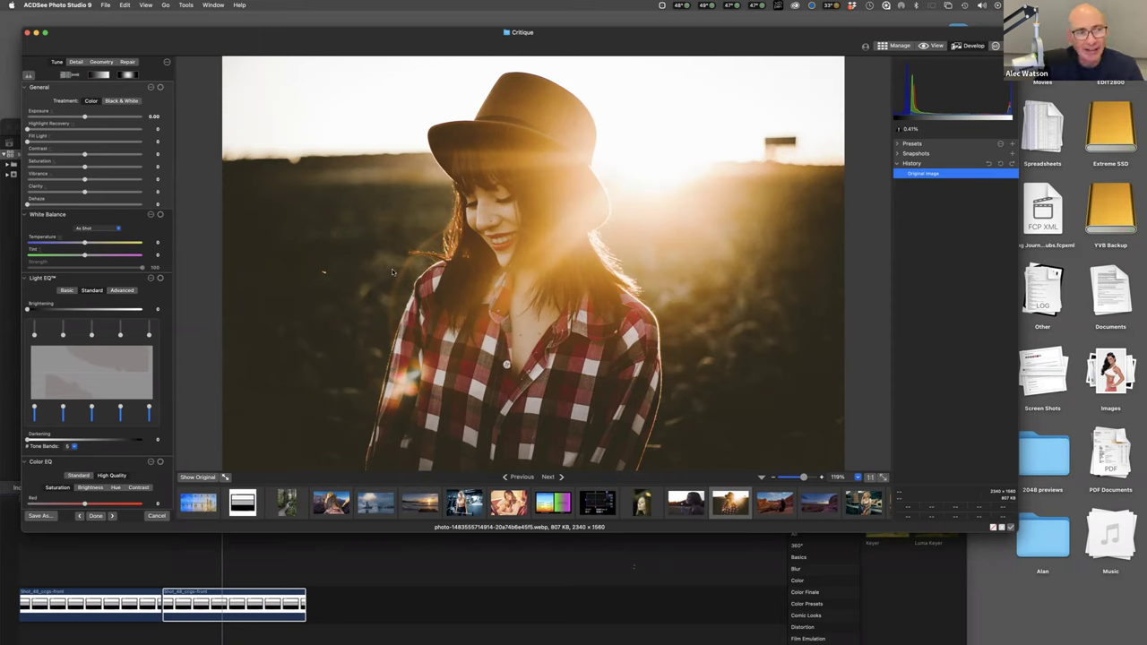
left_click(52, 242)
left_click_drag(52, 242, 86, 244)
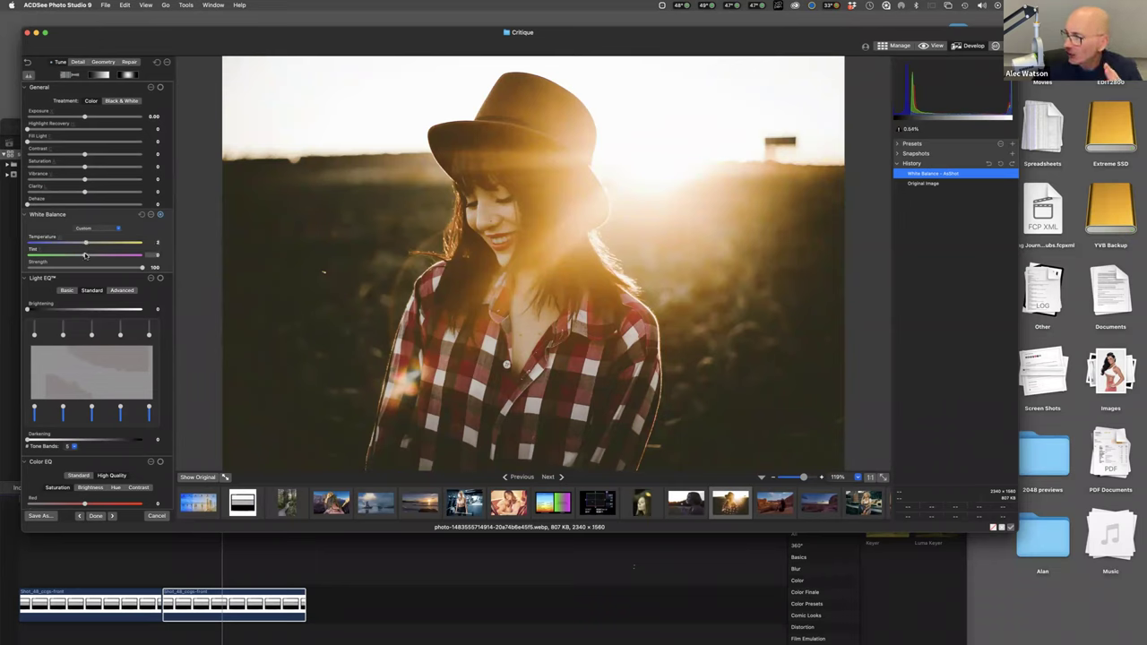
left_click_drag(86, 256, 86, 256)
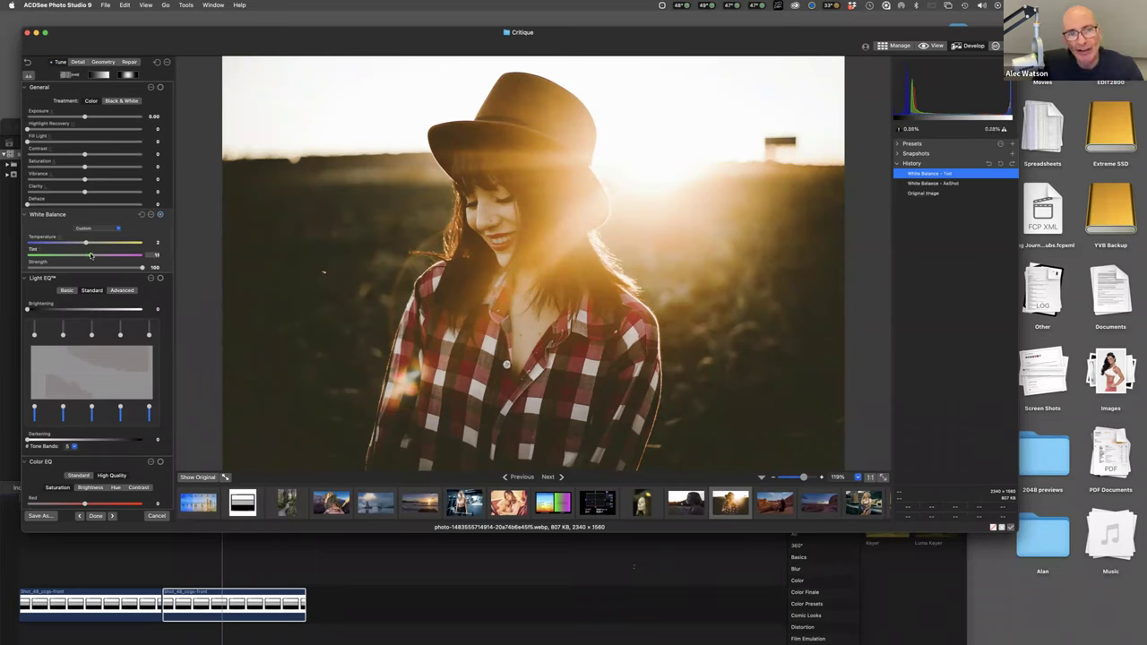
left_click_drag(96, 245, 90, 256)
left_click(88, 256)
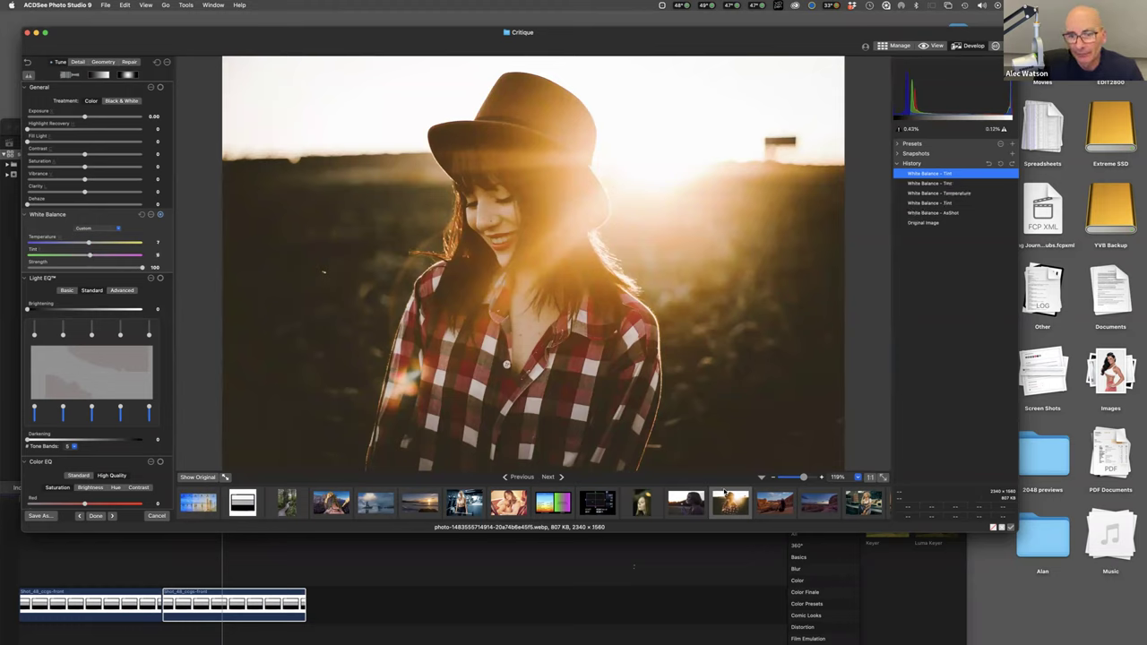
Discard the hat portrait's changes and open the desert photo of the seated woman in the white cap
left_click(769, 507)
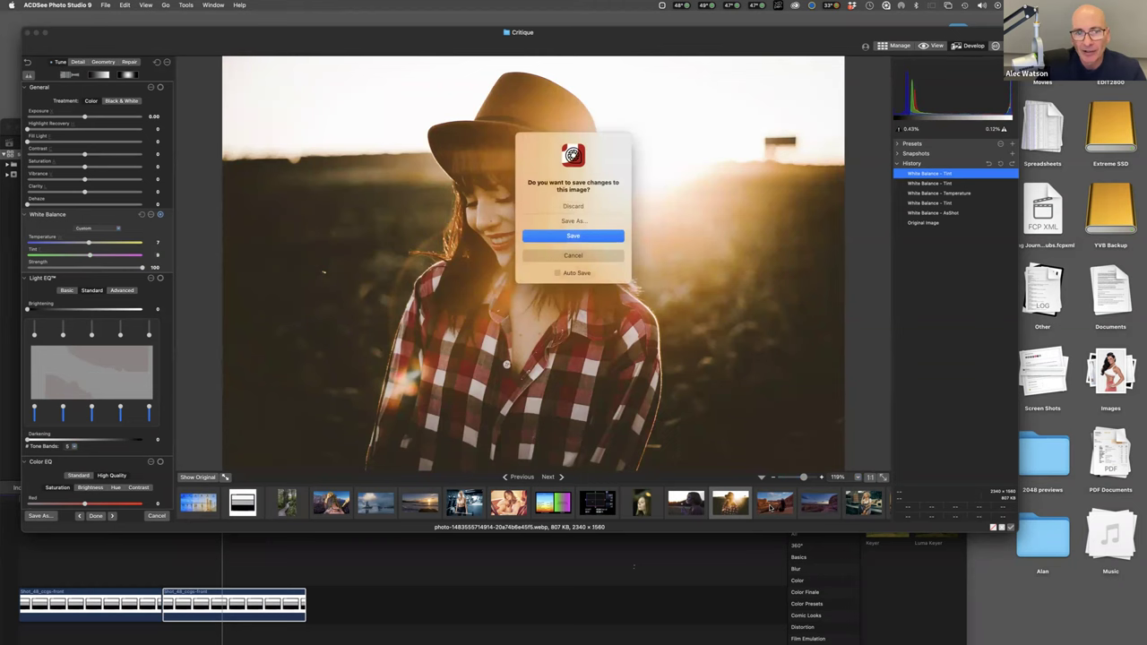
left_click(592, 207)
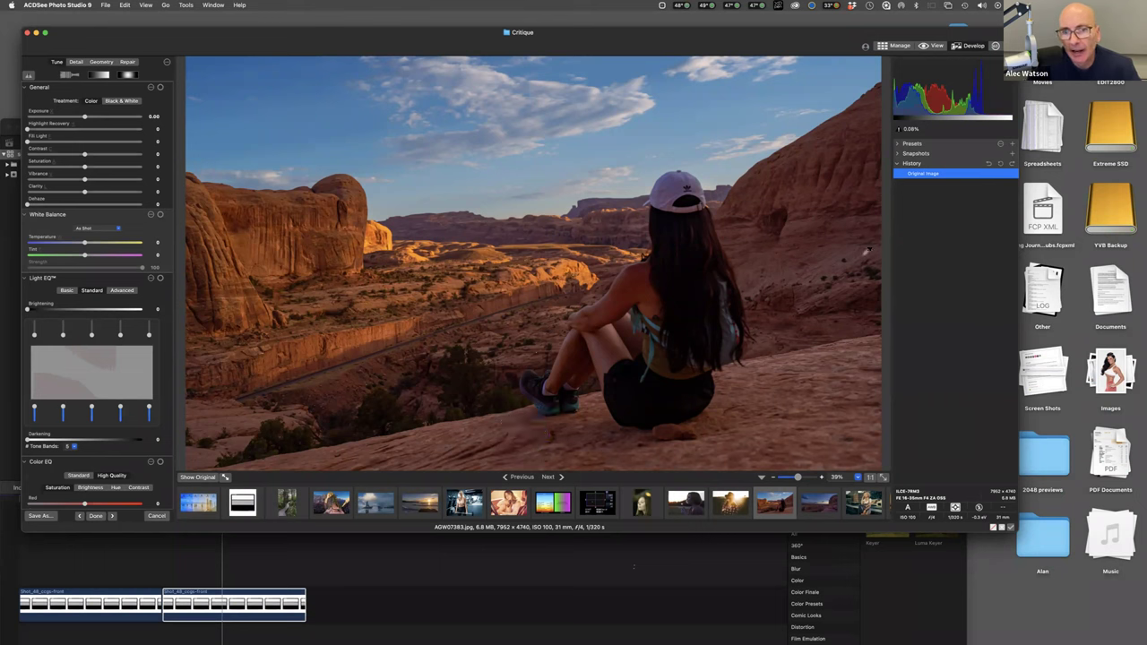
Display the chart of white balance presets on the beach posts, followed by the Kelvin scale chart
scroll(328, 508, "up", 3)
left_click(329, 507)
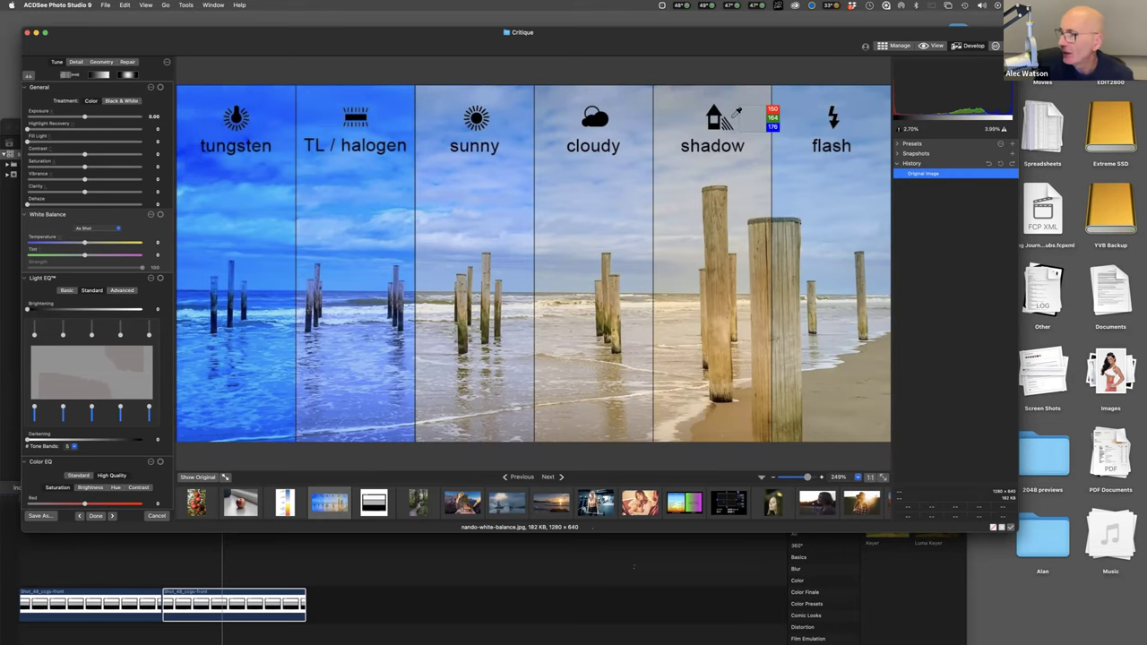
key("Left")
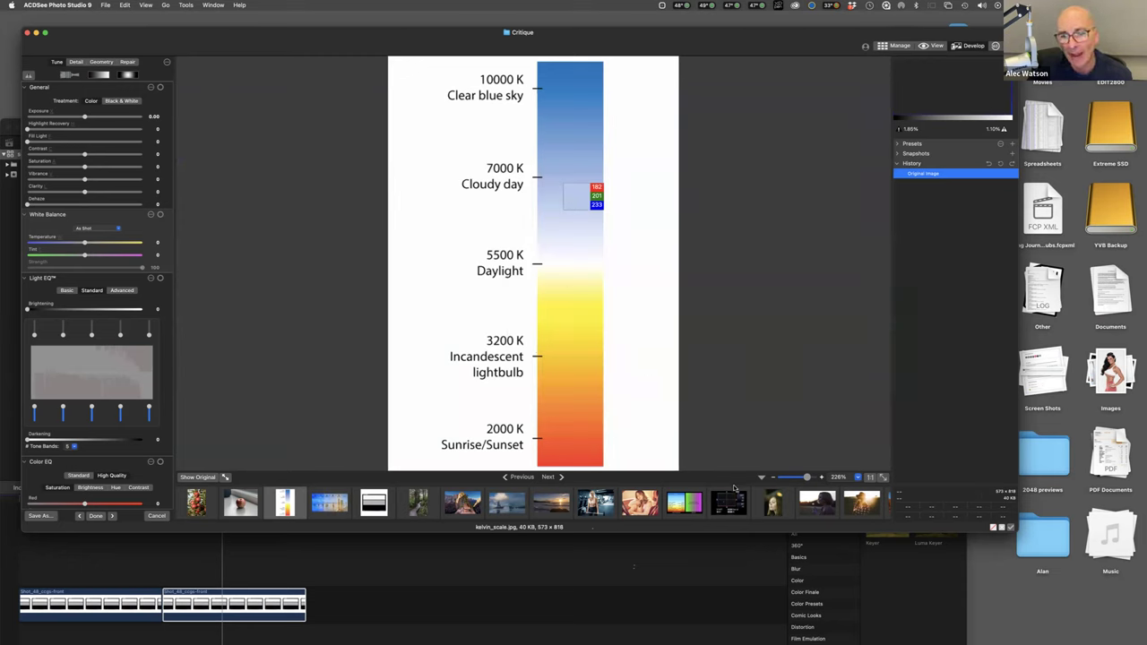
Reopen the desert photo and try click-to-set white balance samples at various points on the sky and the white cap
scroll(663, 515, "right", 5)
left_click(674, 507)
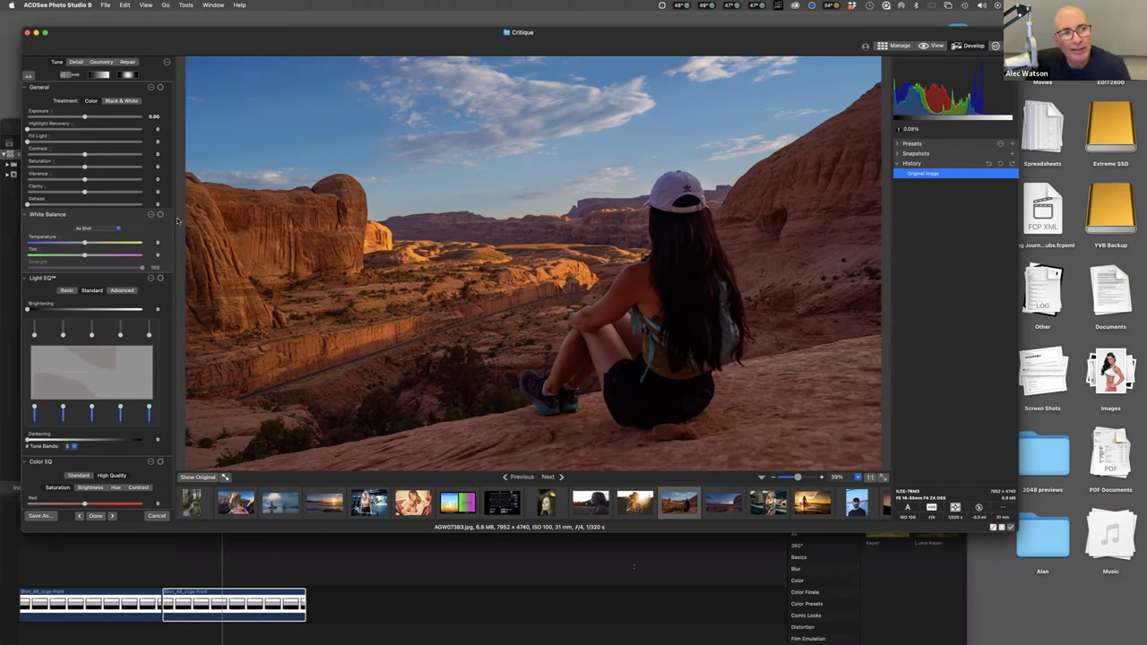
left_click(412, 179)
left_click(468, 175)
left_click(668, 177)
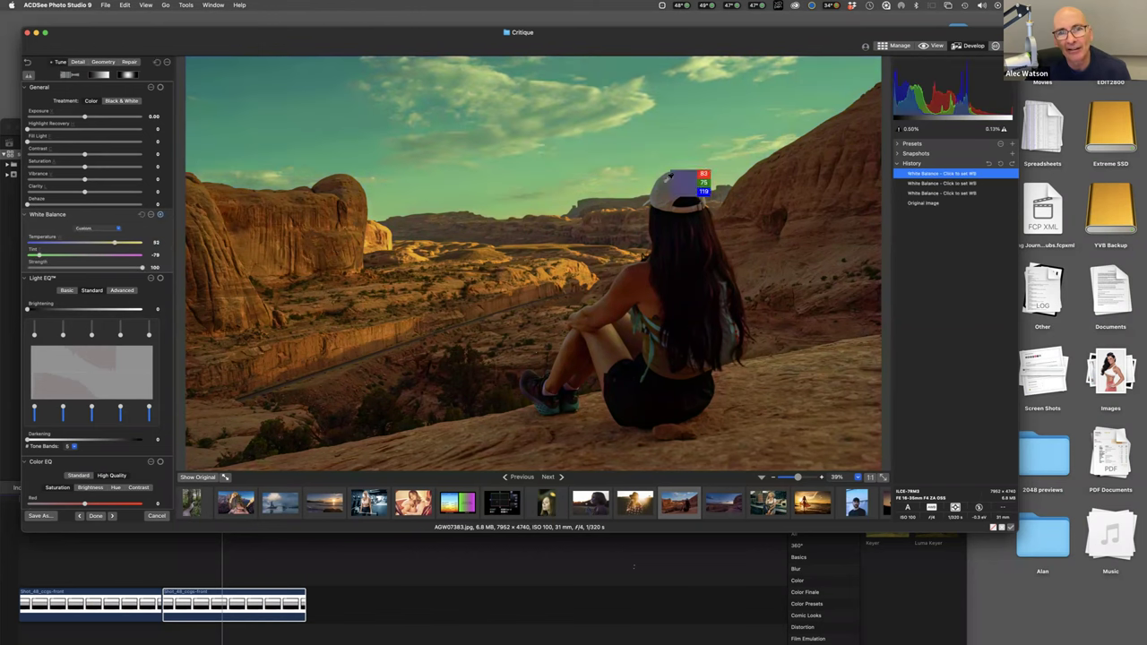
left_click(725, 133)
left_click(680, 175)
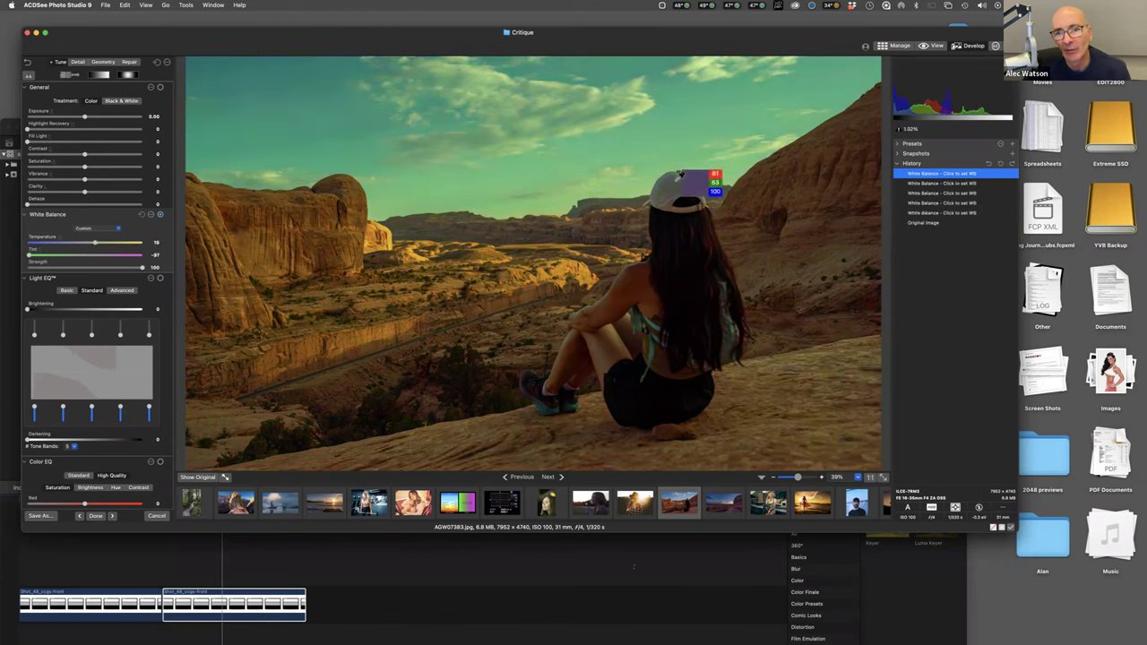
left_click(618, 181)
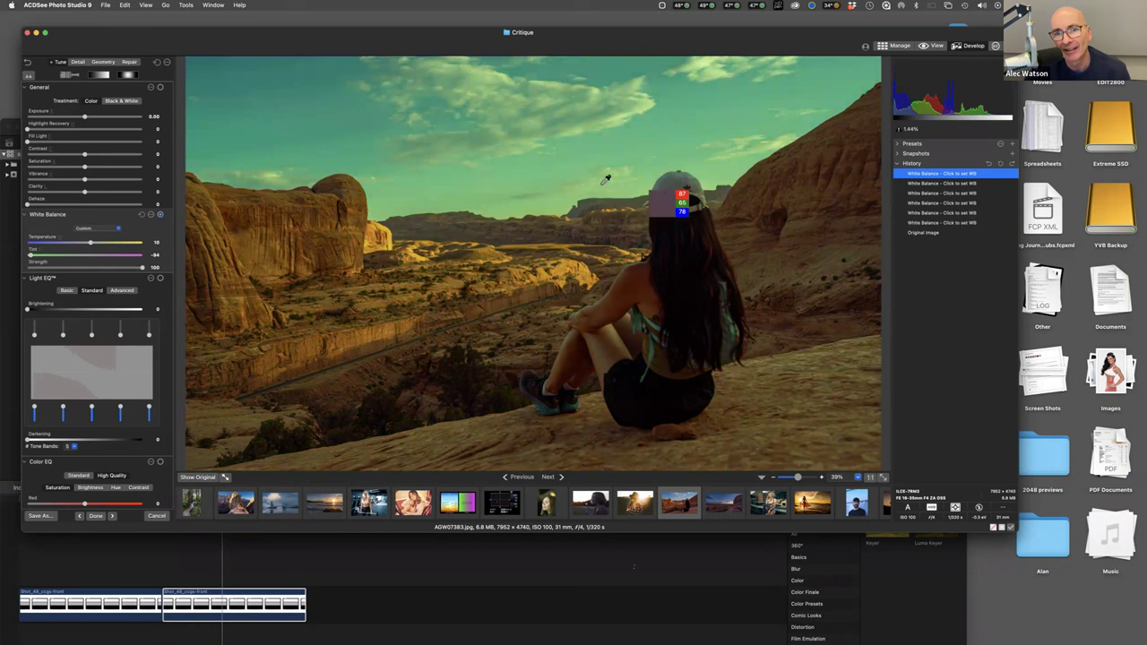
left_click(696, 175)
left_click(719, 140)
left_click(721, 137)
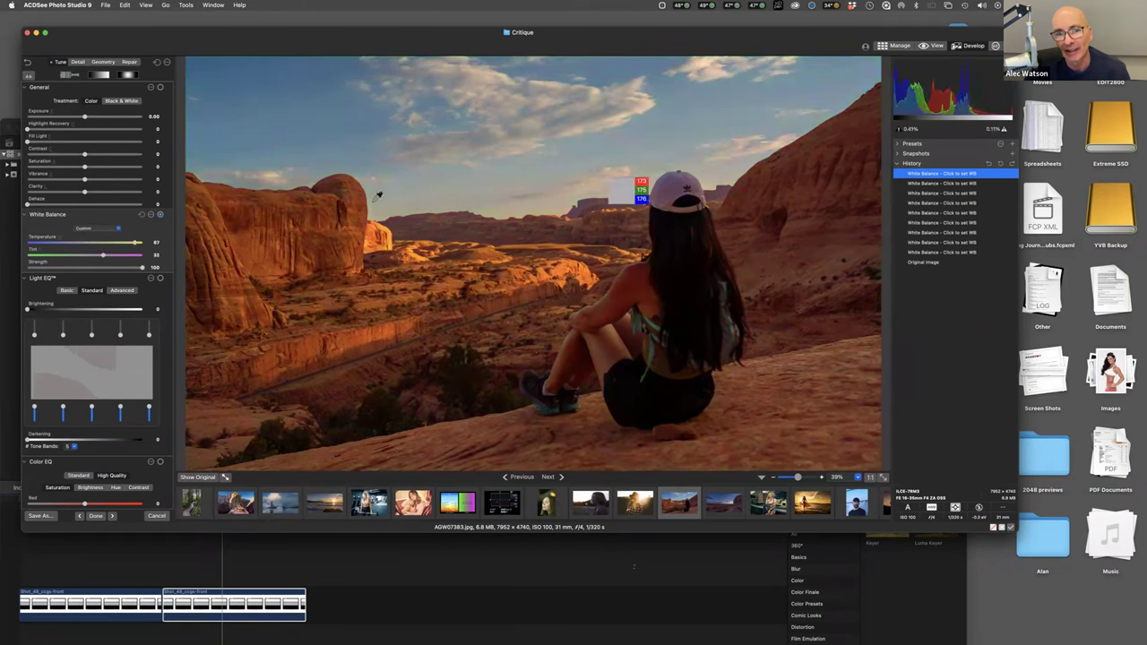
Set the desert photo's white balance temperature to 7 and bring its tint back to slightly magenta
mouse_move(103, 256)
left_mouse_down()
mouse_move(87, 256)
mouse_move(92, 243)
left_mouse_up()
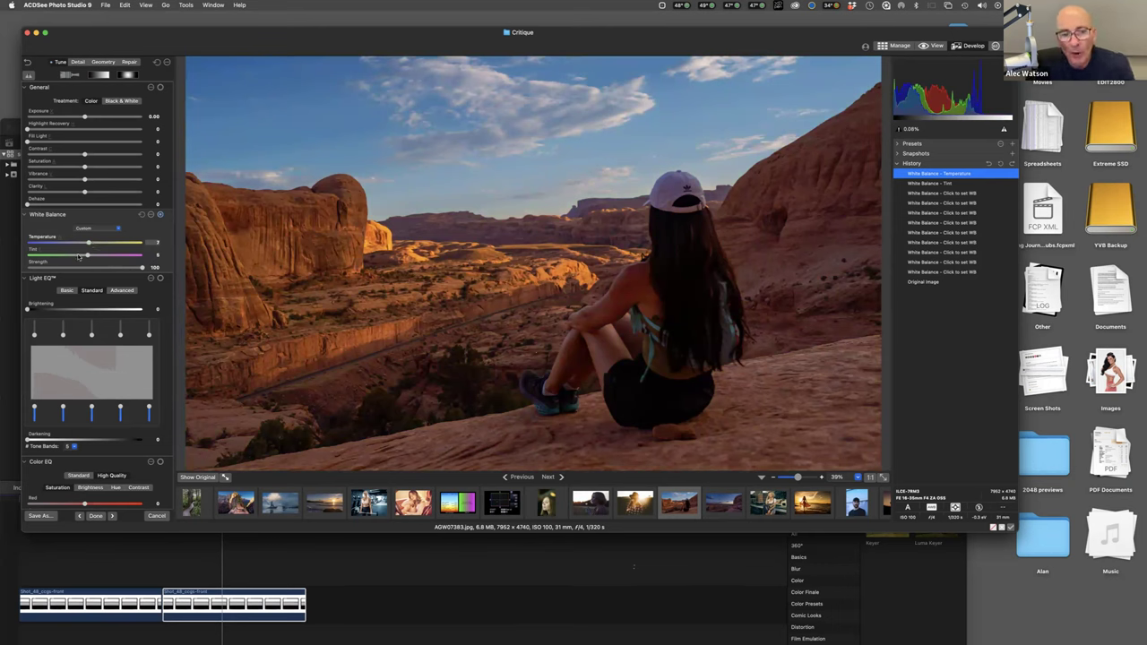
Show the beach white balance preset chart again, followed by the Colour-temp.png chart of colour temperature and tint
scroll(214, 510, "left", 5)
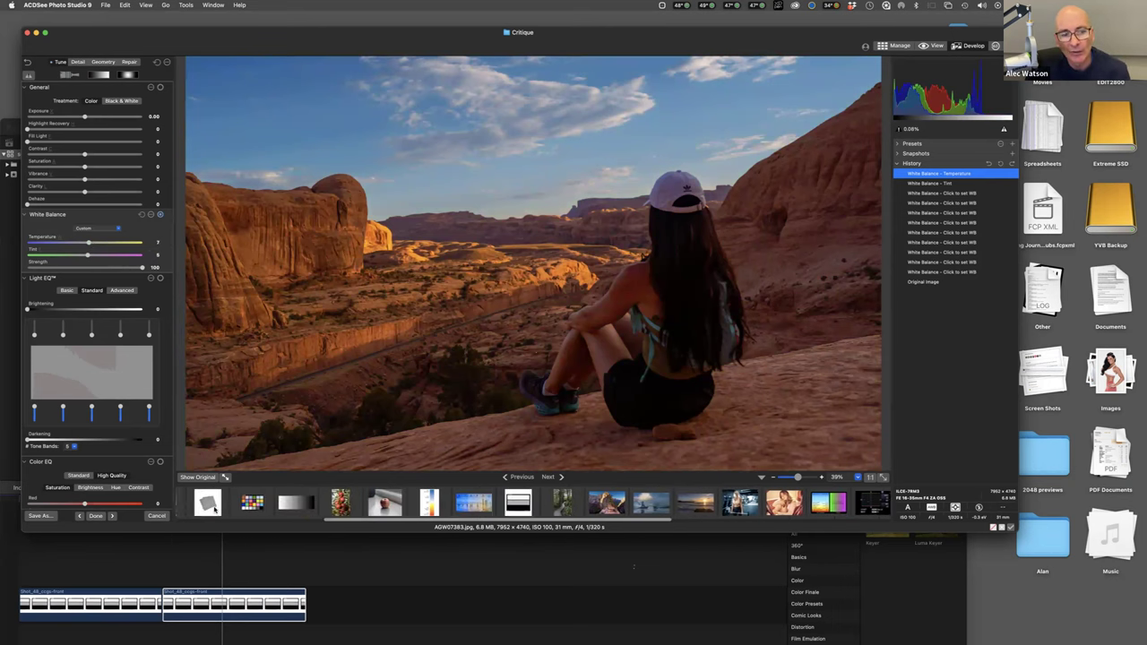
scroll(463, 509, "left", 1)
left_click(534, 504)
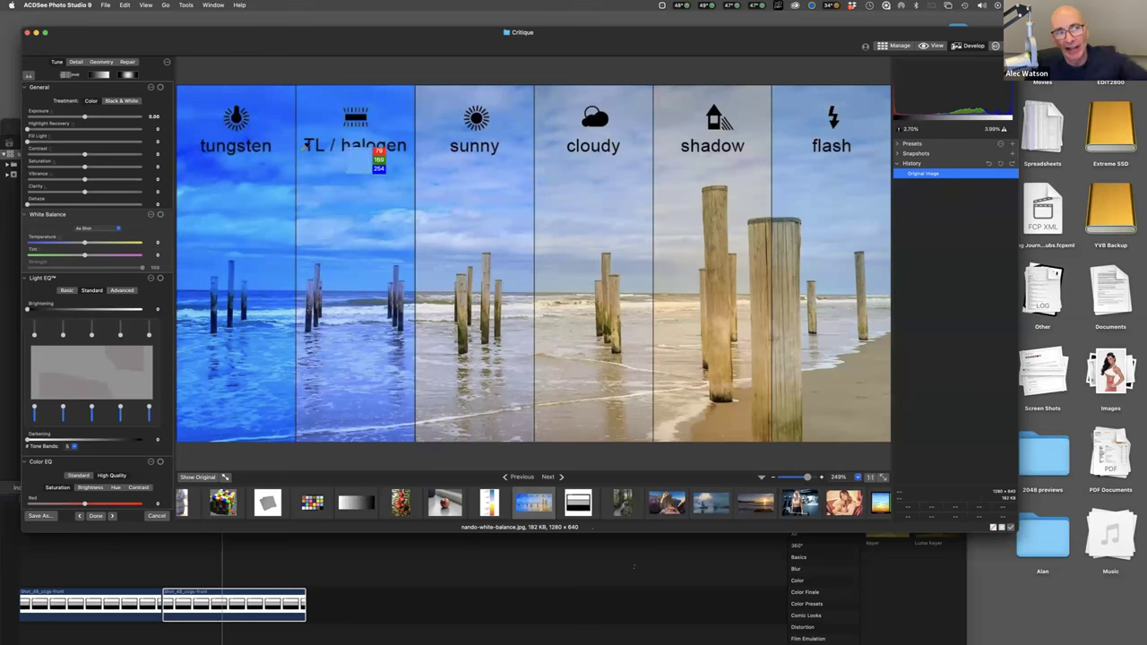
scroll(699, 512, "right", 10)
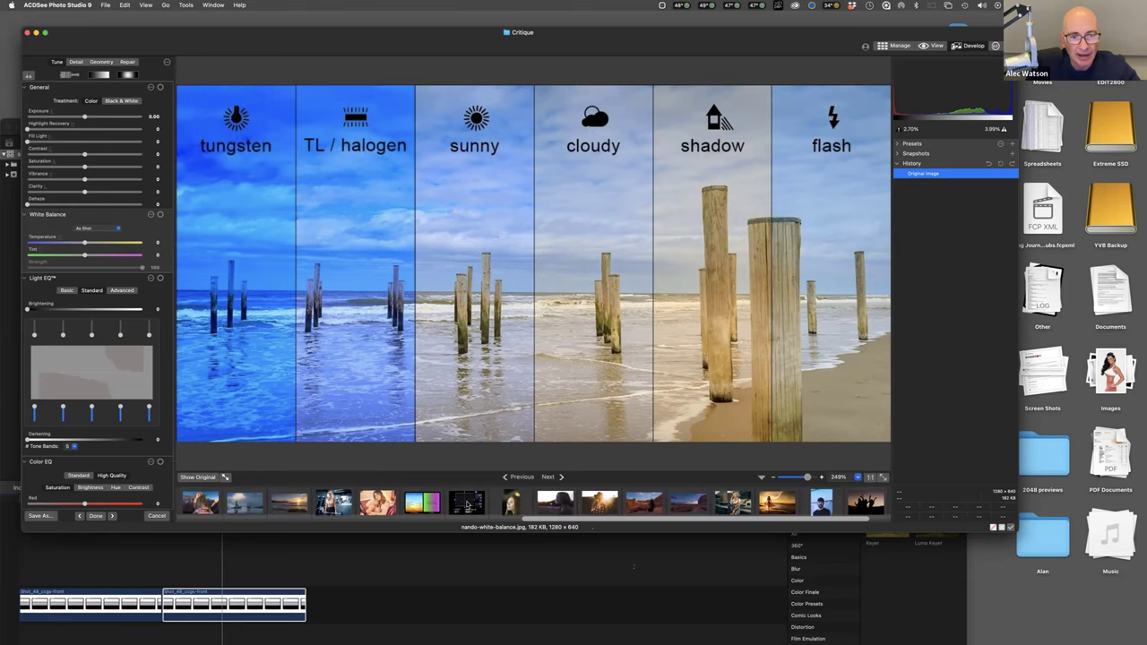
left_click(466, 505)
left_click(430, 504)
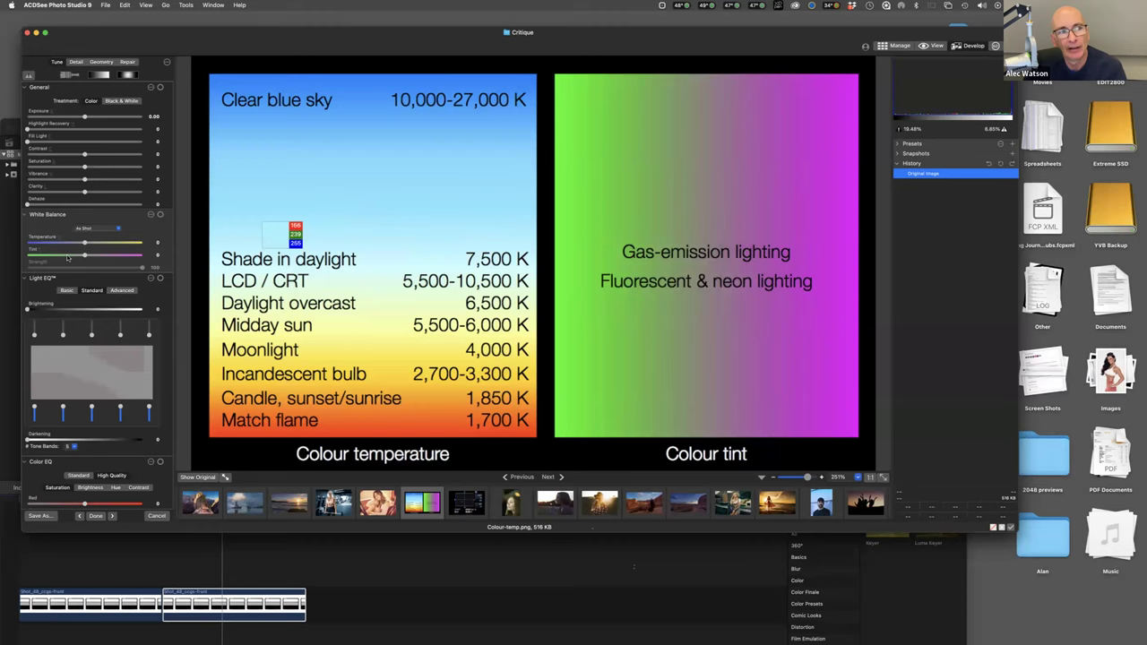
Warm the colour temperature chart up to 27 and return it close to neutral, and set its tint to 2
mouse_move(85, 243)
left_mouse_down()
mouse_move(46, 243)
mouse_move(125, 243)
mouse_move(32, 244)
mouse_move(98, 243)
mouse_move(84, 244)
mouse_move(88, 255)
mouse_move(105, 256)
mouse_move(51, 256)
mouse_move(134, 255)
mouse_move(45, 258)
mouse_move(122, 258)
mouse_move(87, 257)
left_mouse_up()
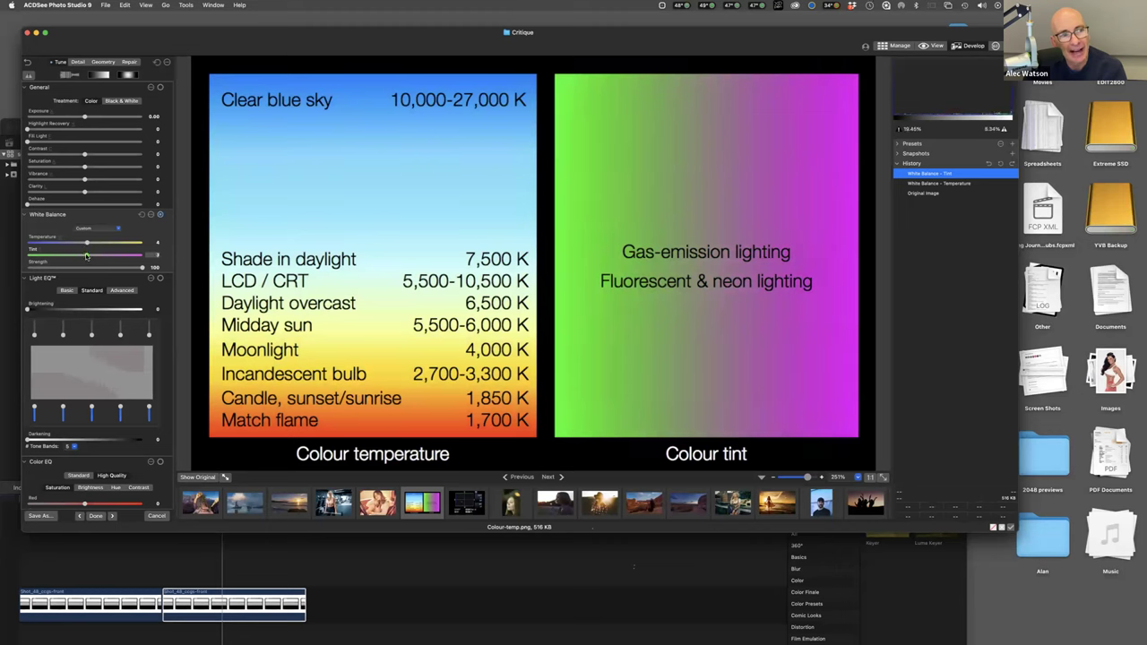
left_click(90, 243)
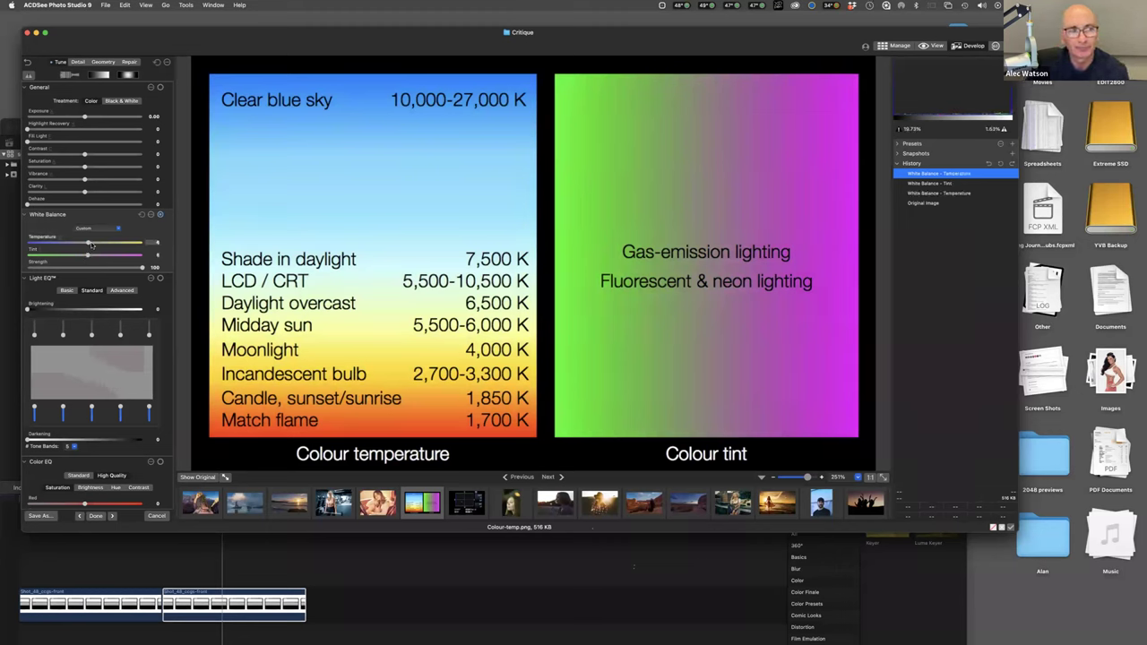
left_click(88, 243)
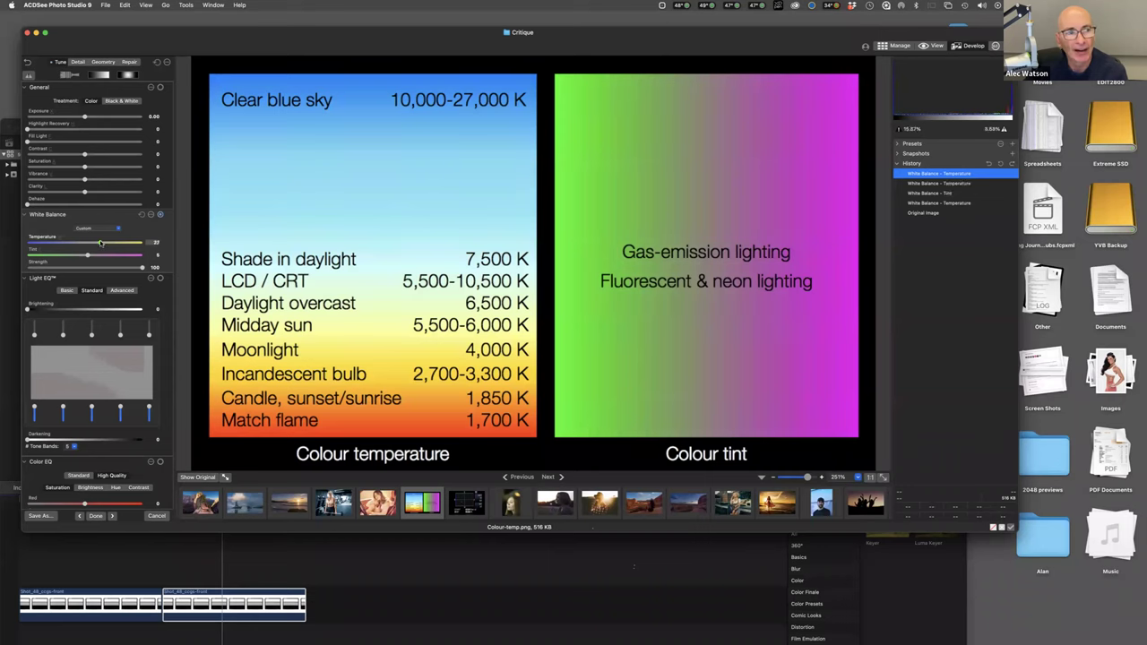
left_click_drag(87, 243, 95, 243)
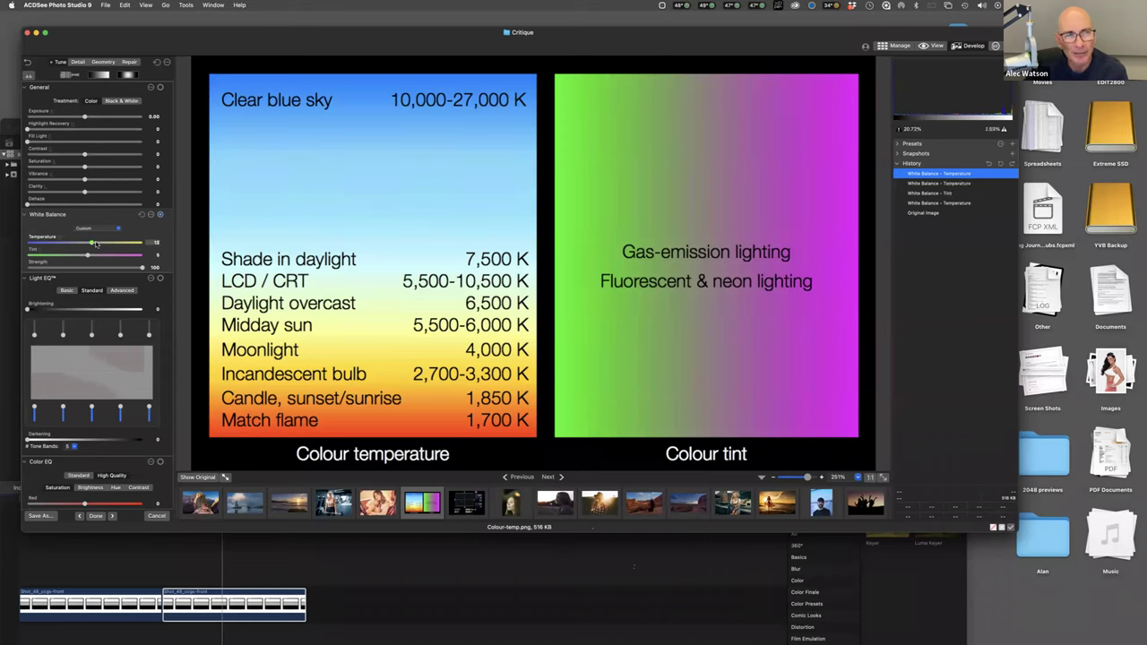
left_click_drag(89, 255, 93, 255)
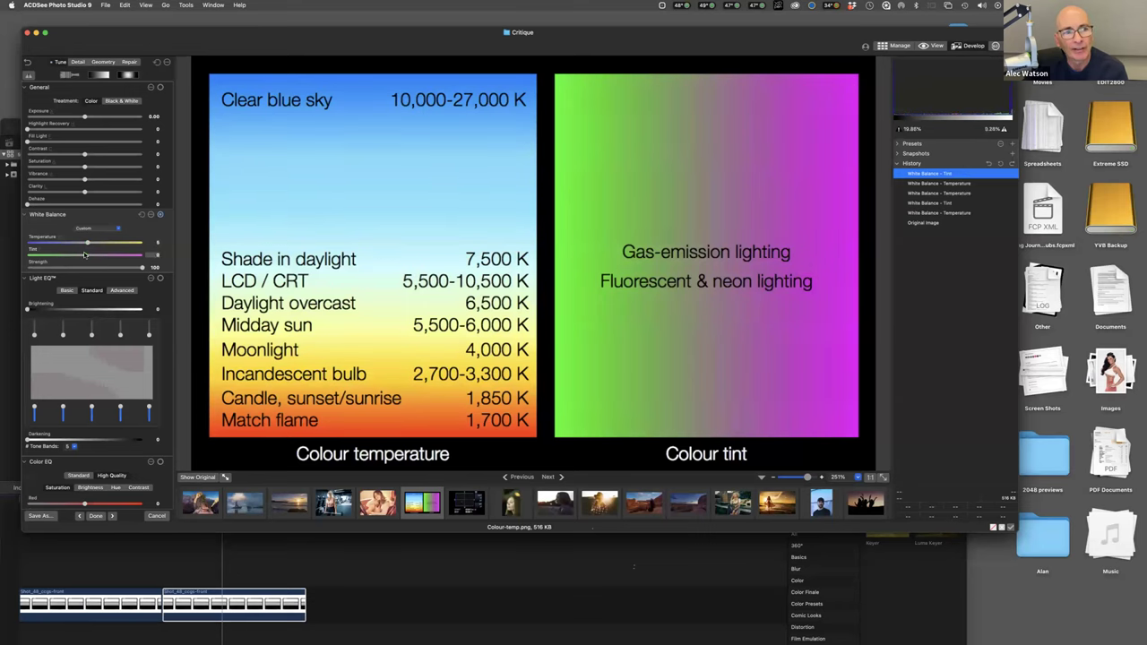
left_click(87, 243)
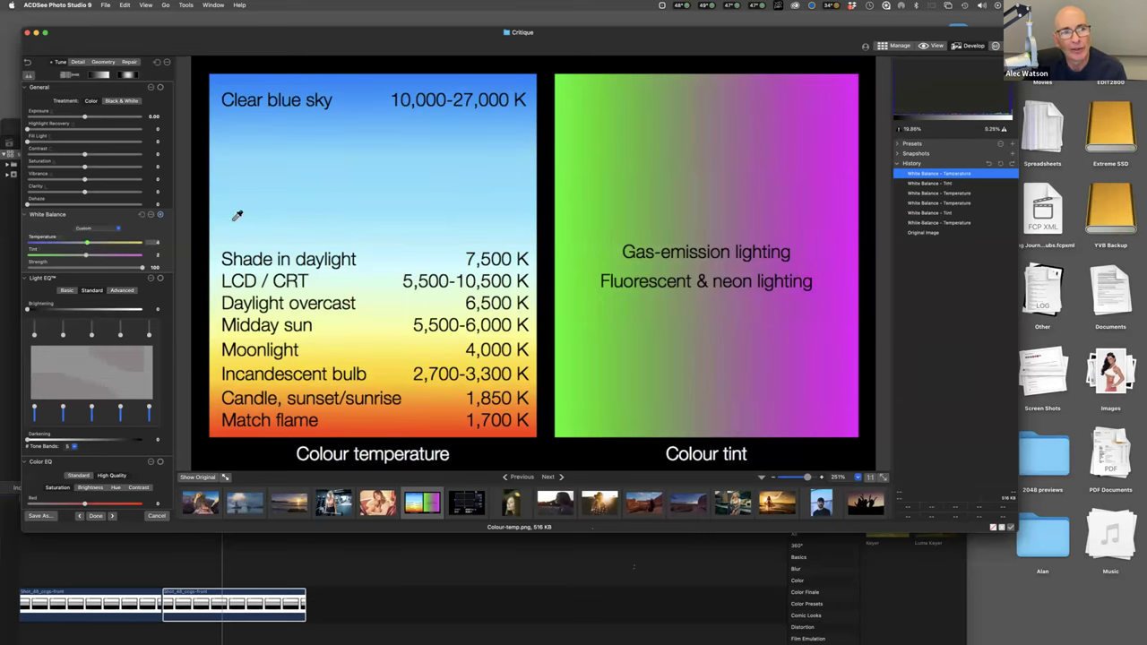
Swing the colour chart's white balance temperature towards yellow and bring it back to 2, and set its tint to 25
left_click(88, 245)
left_click_drag(89, 245, 134, 244)
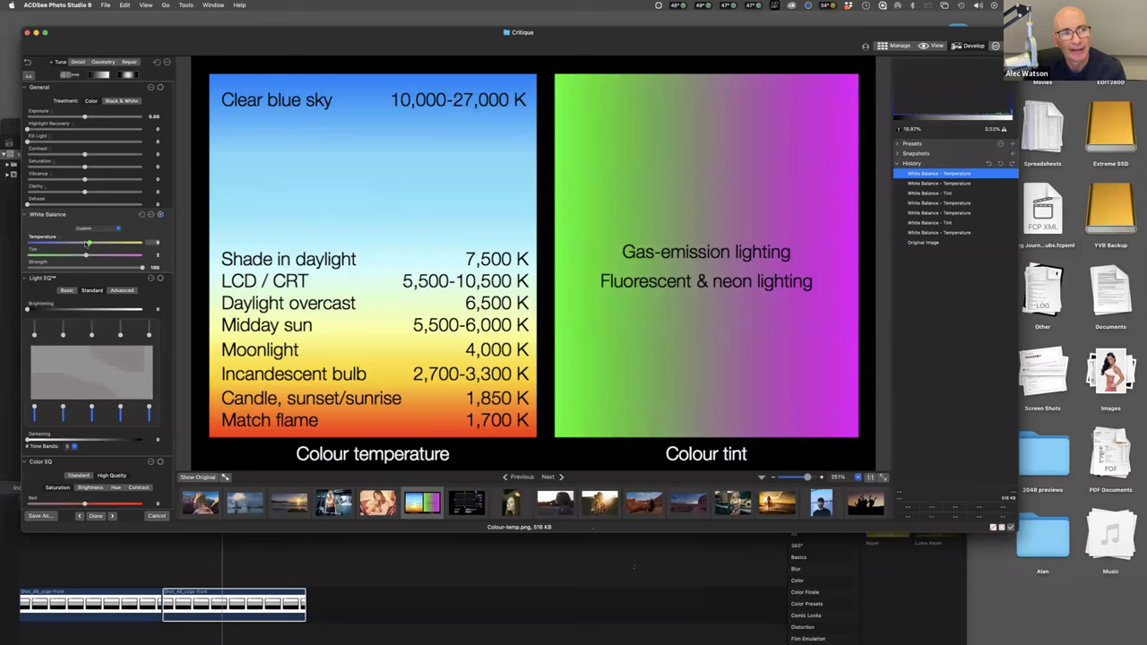
left_click(82, 255)
mouse_move(82, 256)
left_mouse_down()
mouse_move(94, 255)
mouse_move(72, 255)
mouse_move(98, 255)
left_mouse_up()
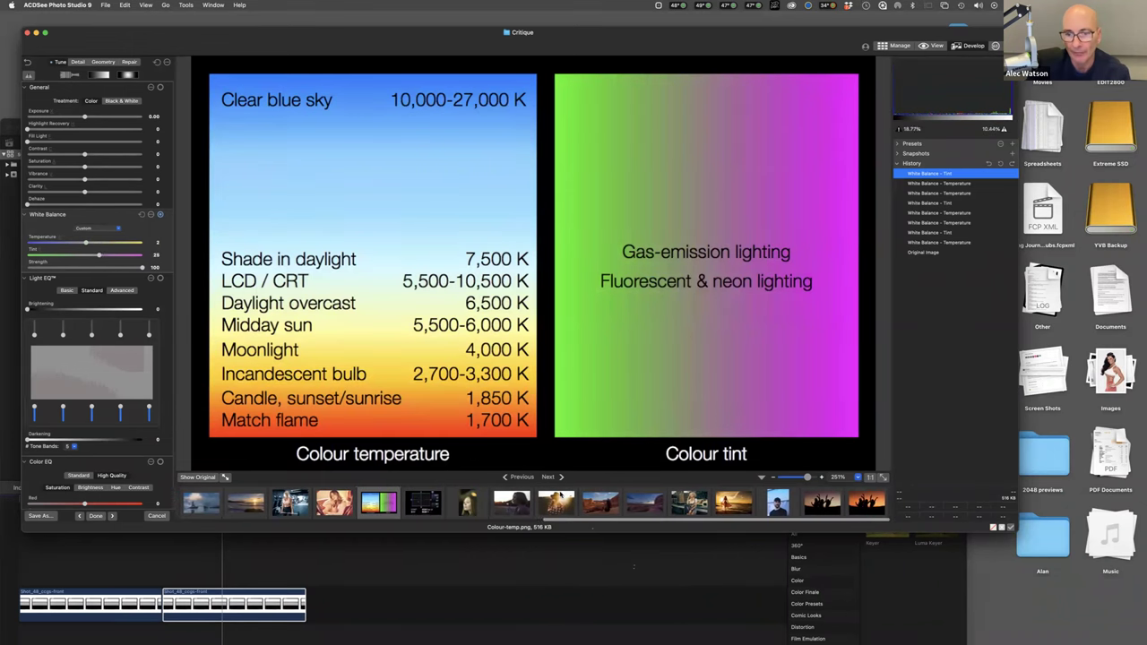
Discard the colour chart's edits and compare the blue portrait of the man in the cap with the beach white balance preset chart
key("Right")
left_click(573, 205)
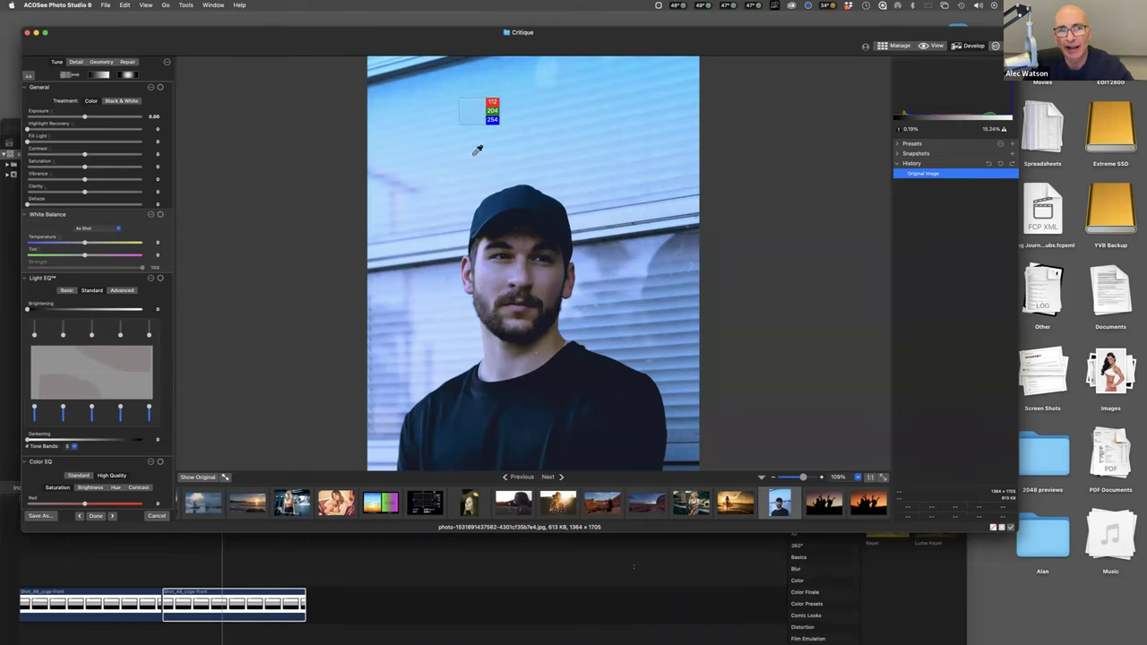
scroll(235, 507, "left", 5)
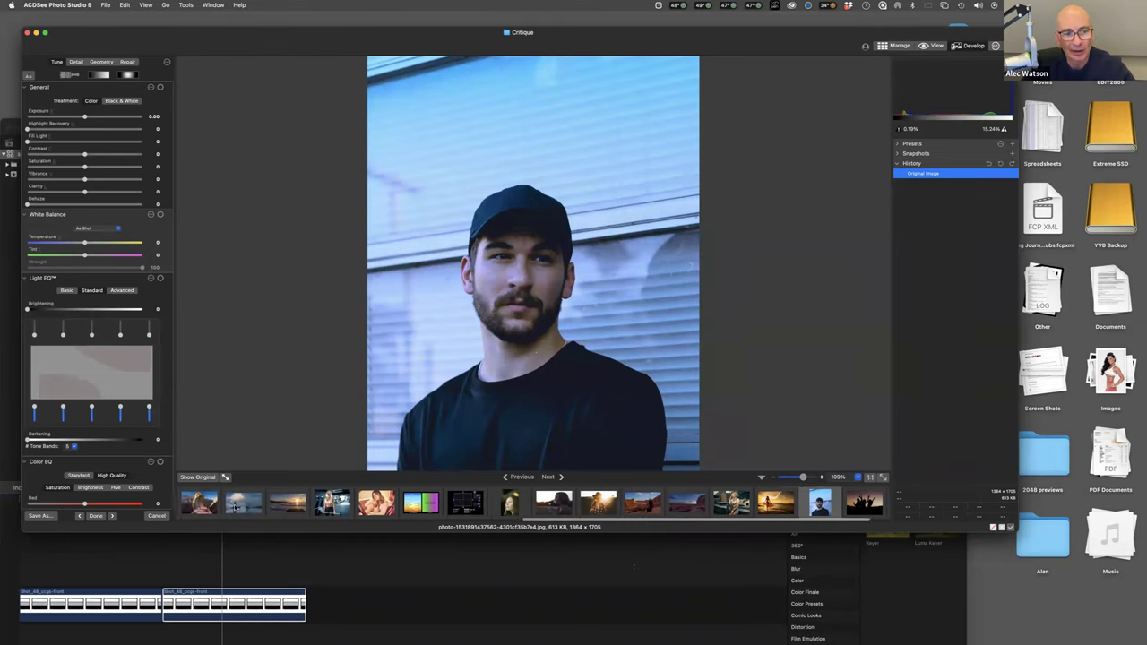
left_click(231, 504)
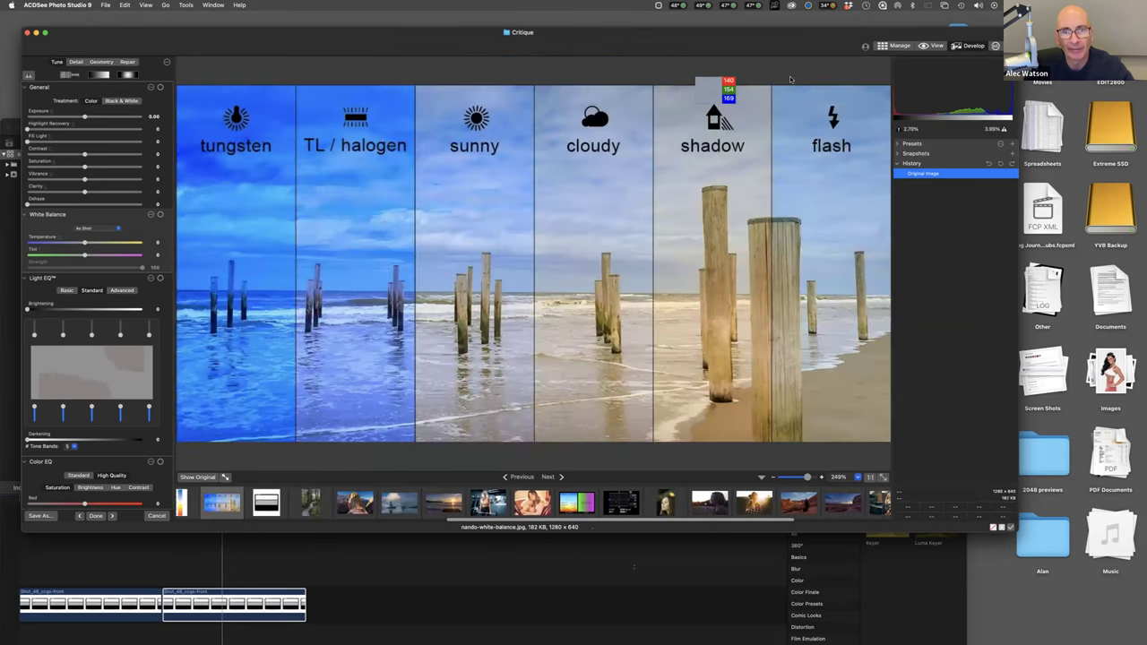
scroll(770, 502, "right", 4)
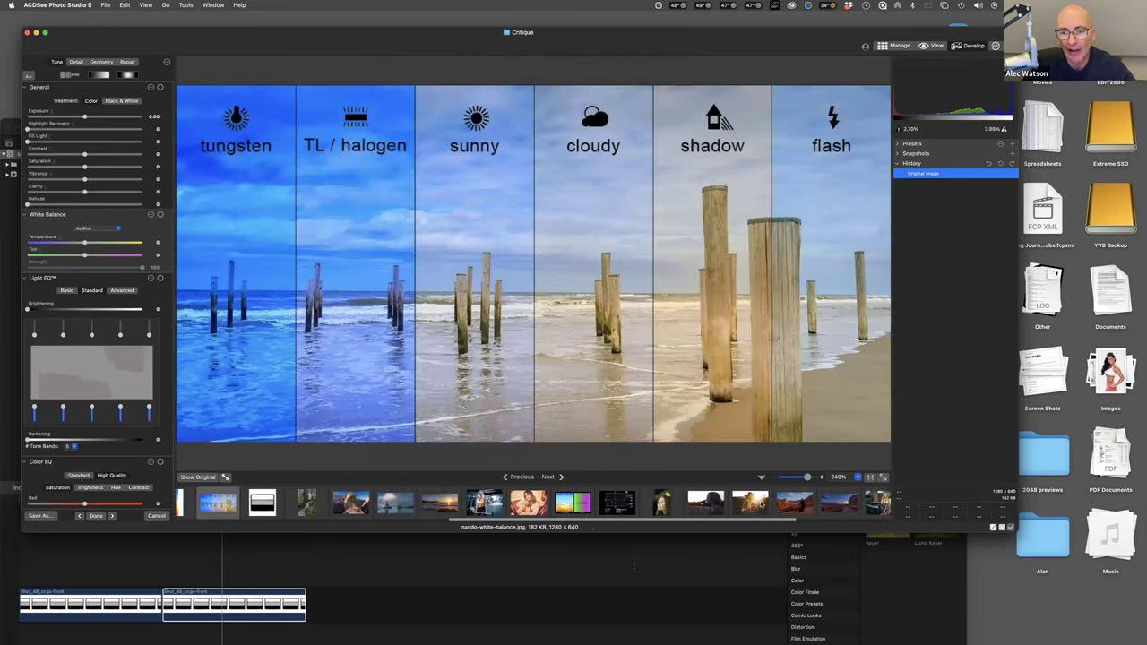
left_click(778, 502)
Warm the capped man's portrait to a white balance temperature of 85, and discard the edits while switching to the silhouette JPG
left_click_drag(84, 243, 137, 244)
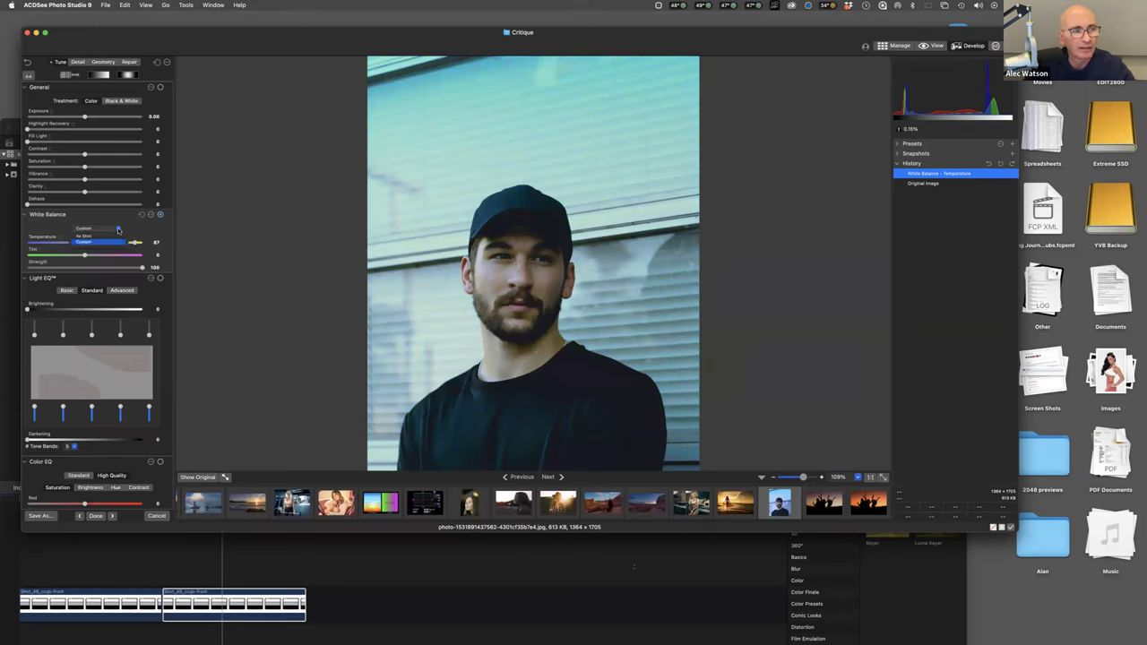
left_click_drag(135, 243, 135, 243)
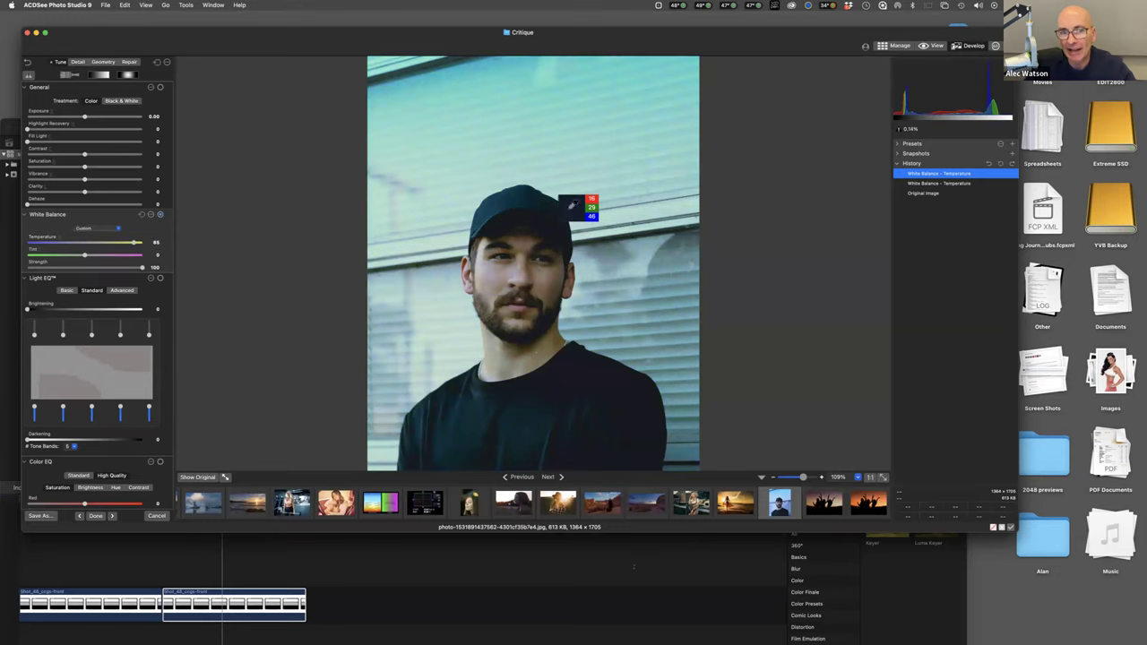
left_click(817, 502)
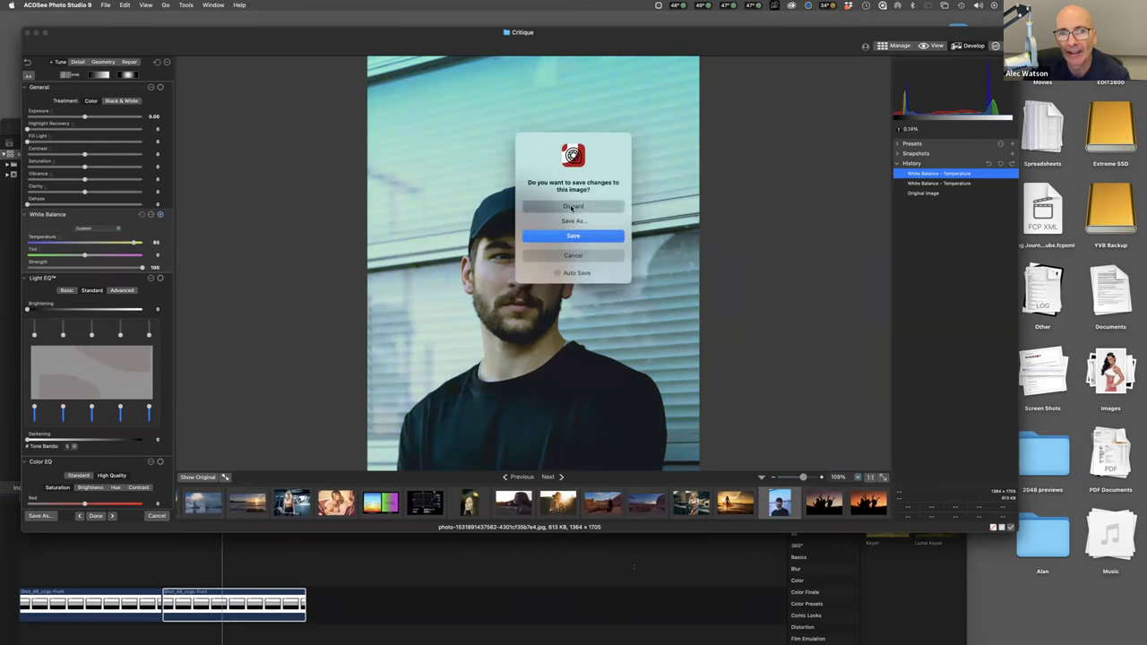
left_click(573, 206)
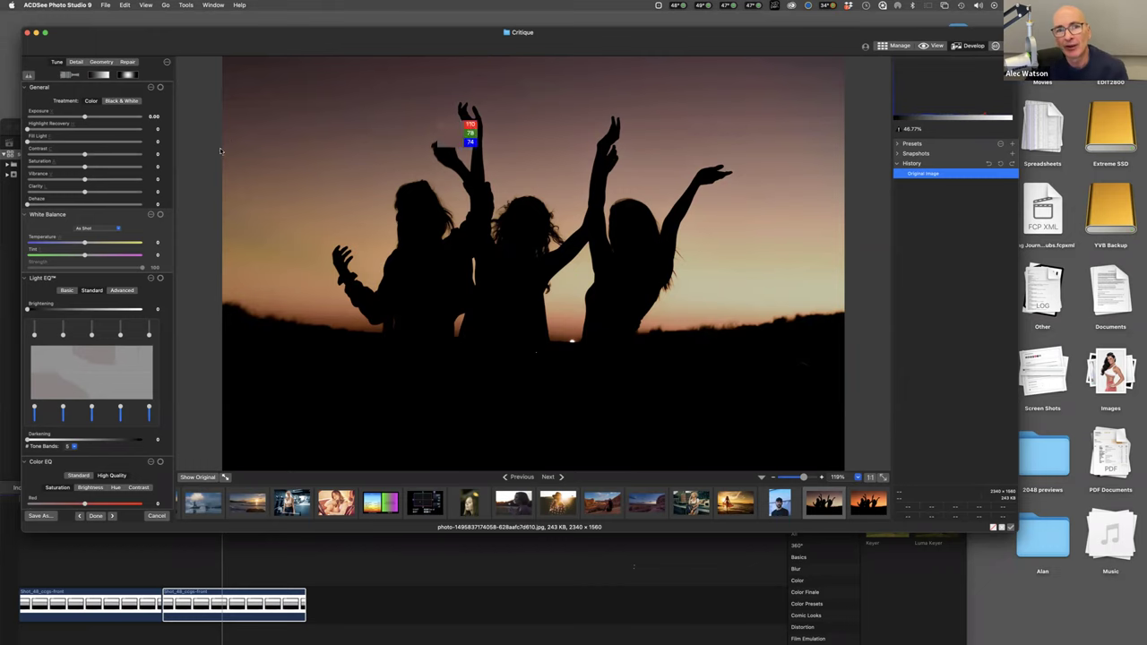
Compare the orange and muted sunset silhouette versions, and set the muted one's temperature to 100, tint to 24 and saturation to 56
left_click(875, 506)
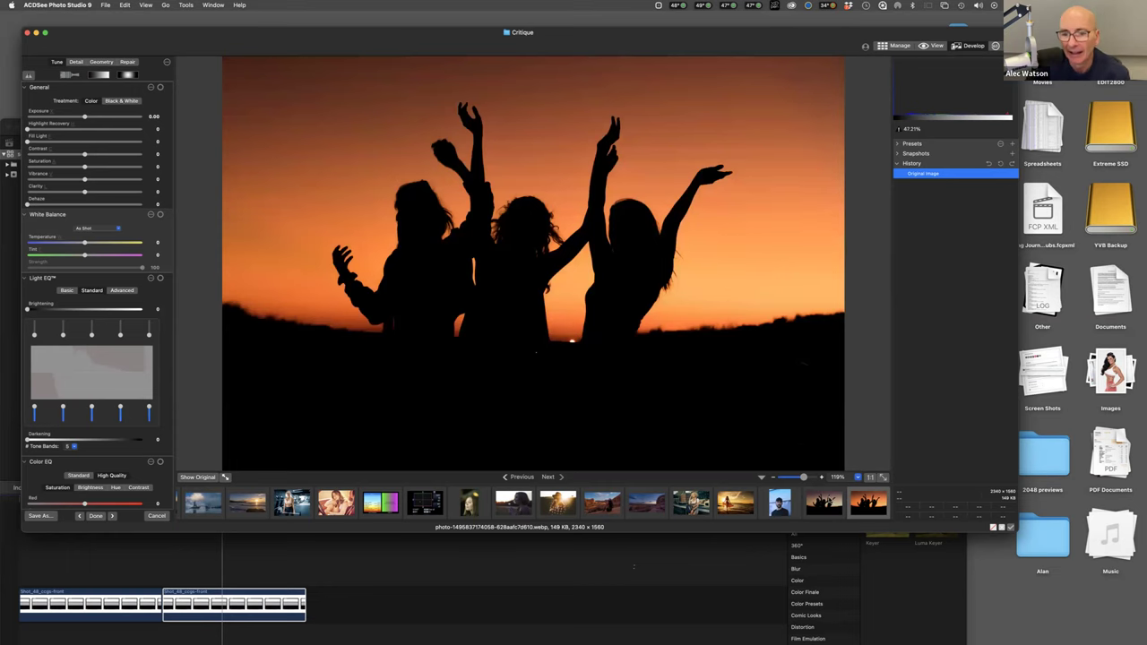
left_click(830, 503)
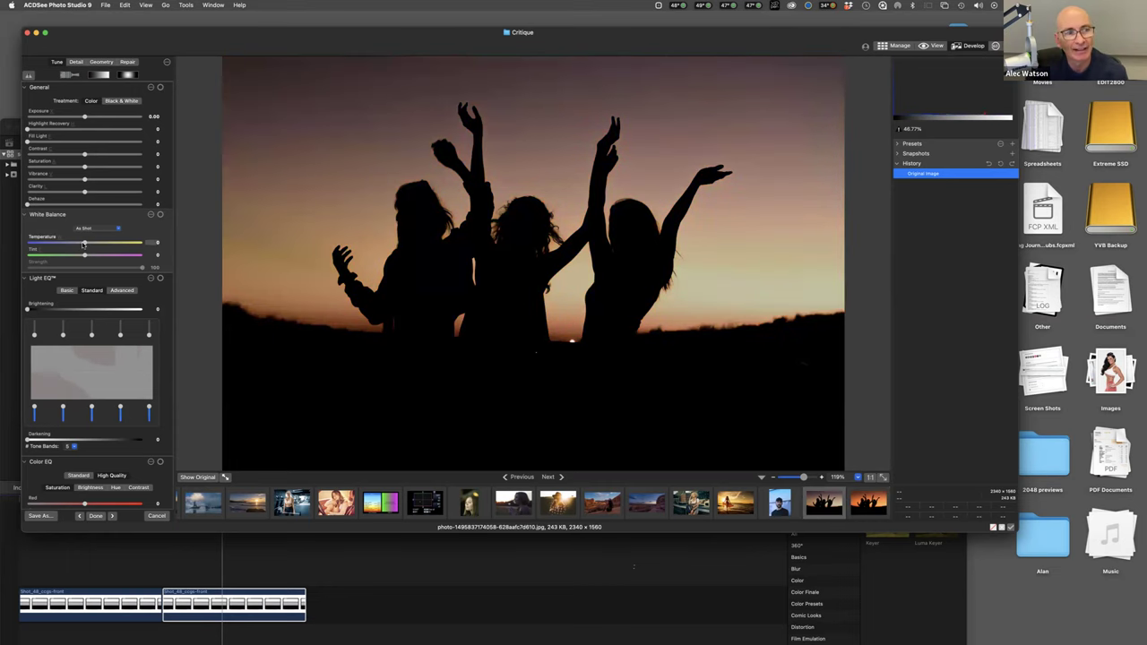
mouse_move(85, 243)
left_mouse_down()
mouse_move(143, 244)
mouse_move(99, 257)
left_mouse_up()
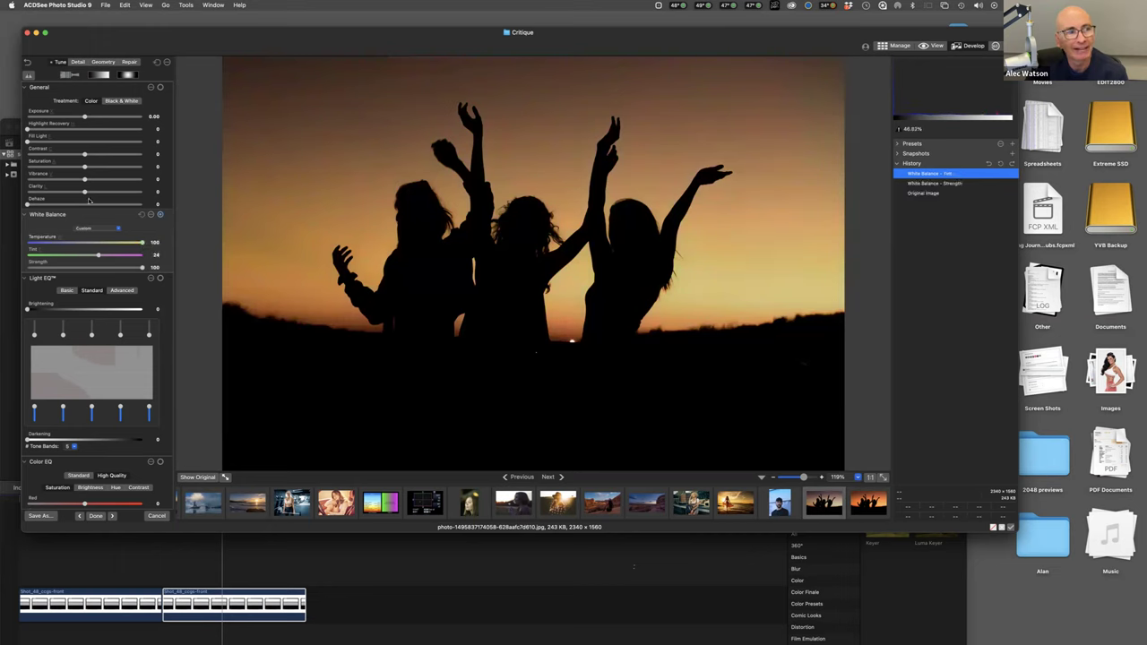
left_click_drag(85, 166, 116, 167)
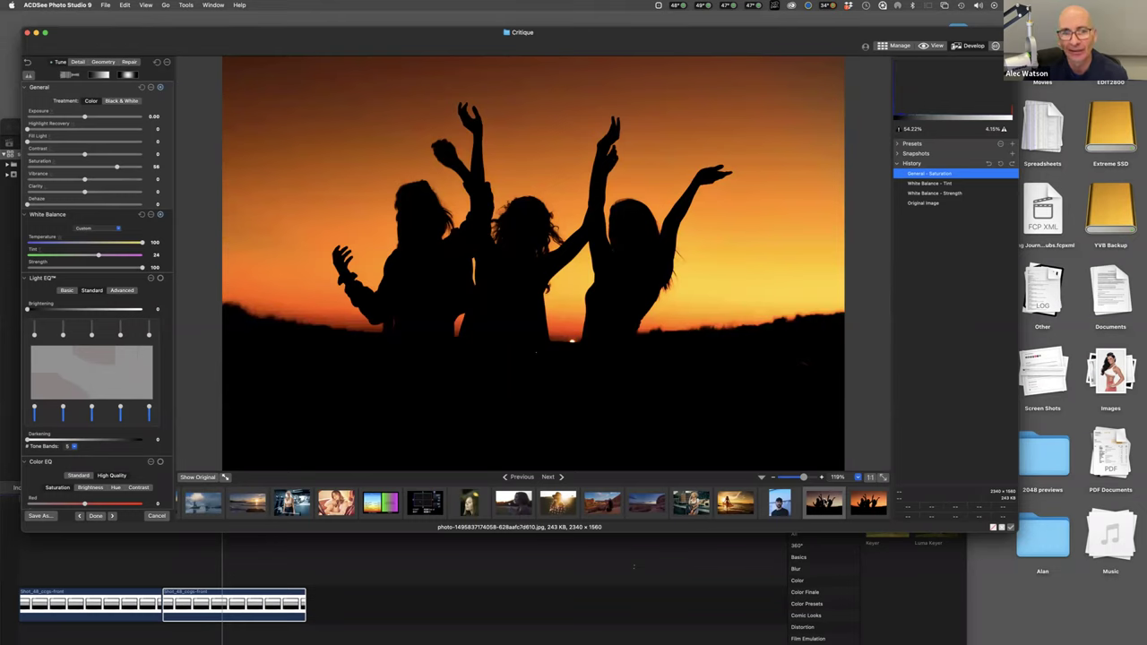
key("super+w")
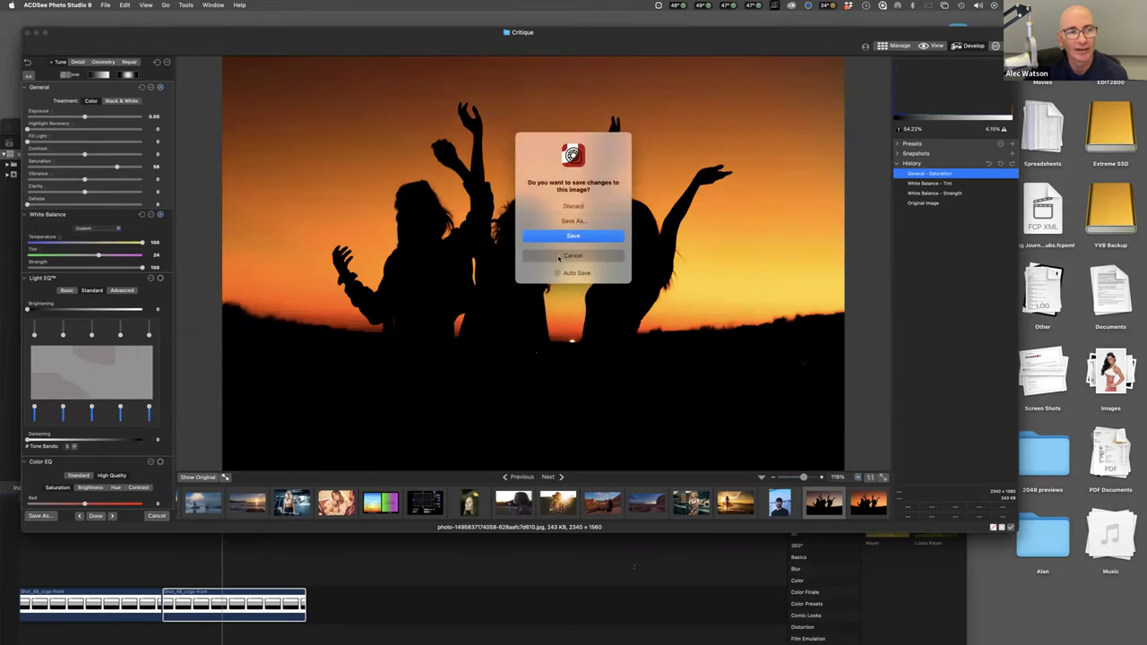
left_click(558, 258)
Set the muted silhouette photo's temperature to 5 and tint close to neutral, and discard the edits while switching to the orange version
left_click_drag(141, 243, 87, 255)
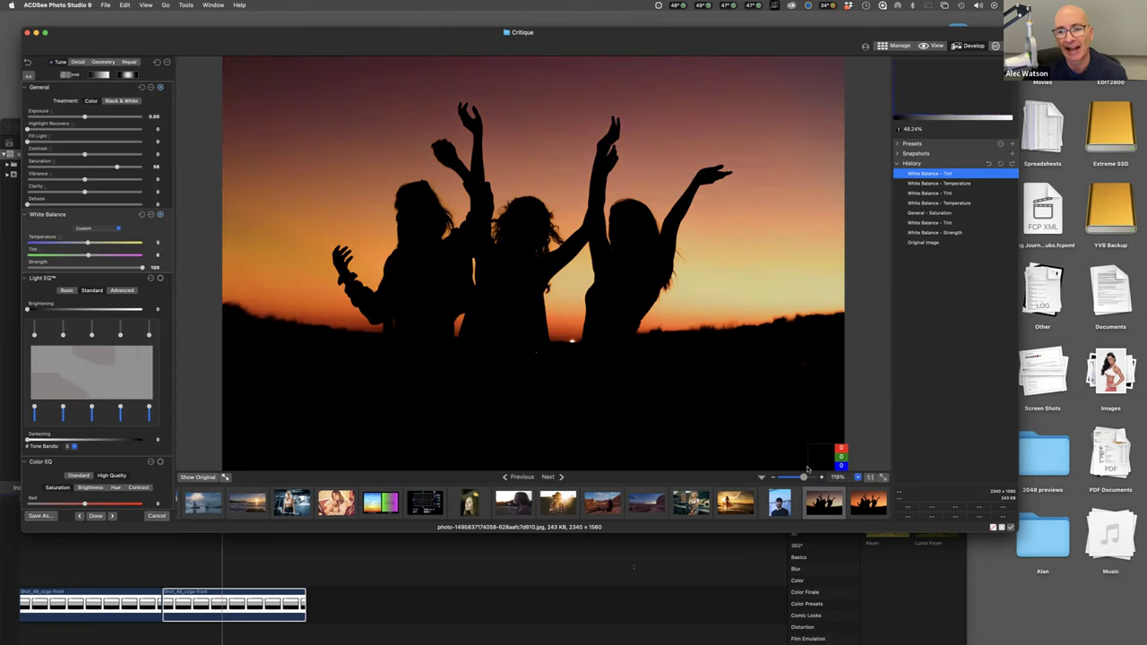
key("Escape")
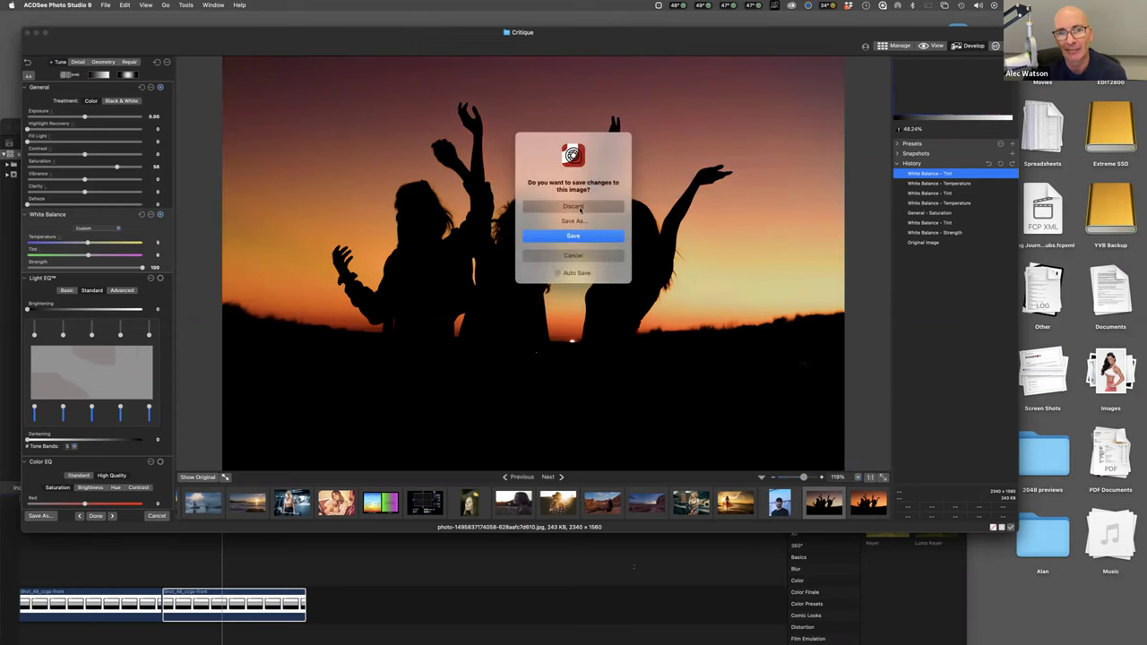
left_click(579, 207)
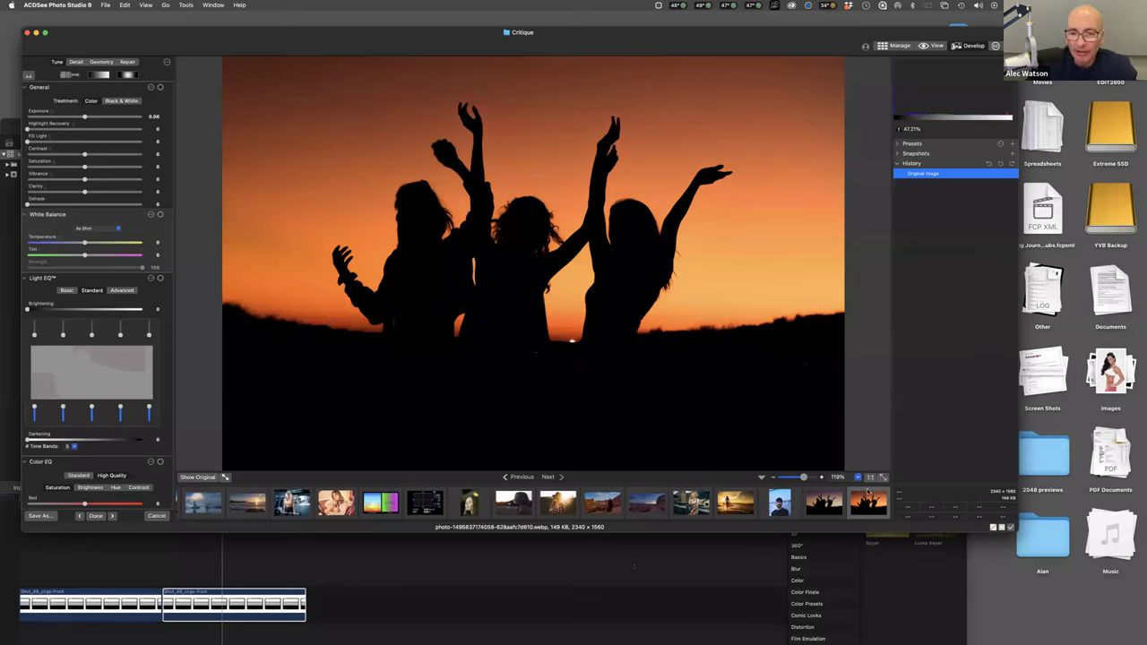
Set the orange silhouette photo's white balance temperature to 30 and shift its tint slightly towards magenta
mouse_move(85, 243)
left_mouse_down()
mouse_move(99, 242)
mouse_move(78, 257)
mouse_move(91, 255)
left_mouse_up()
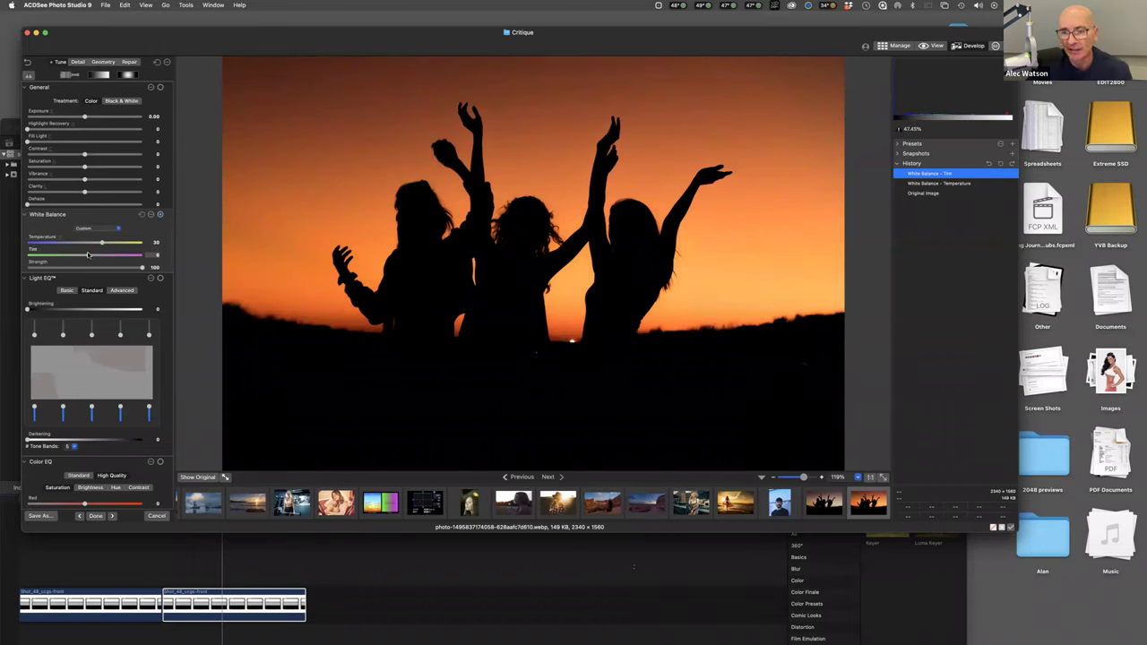